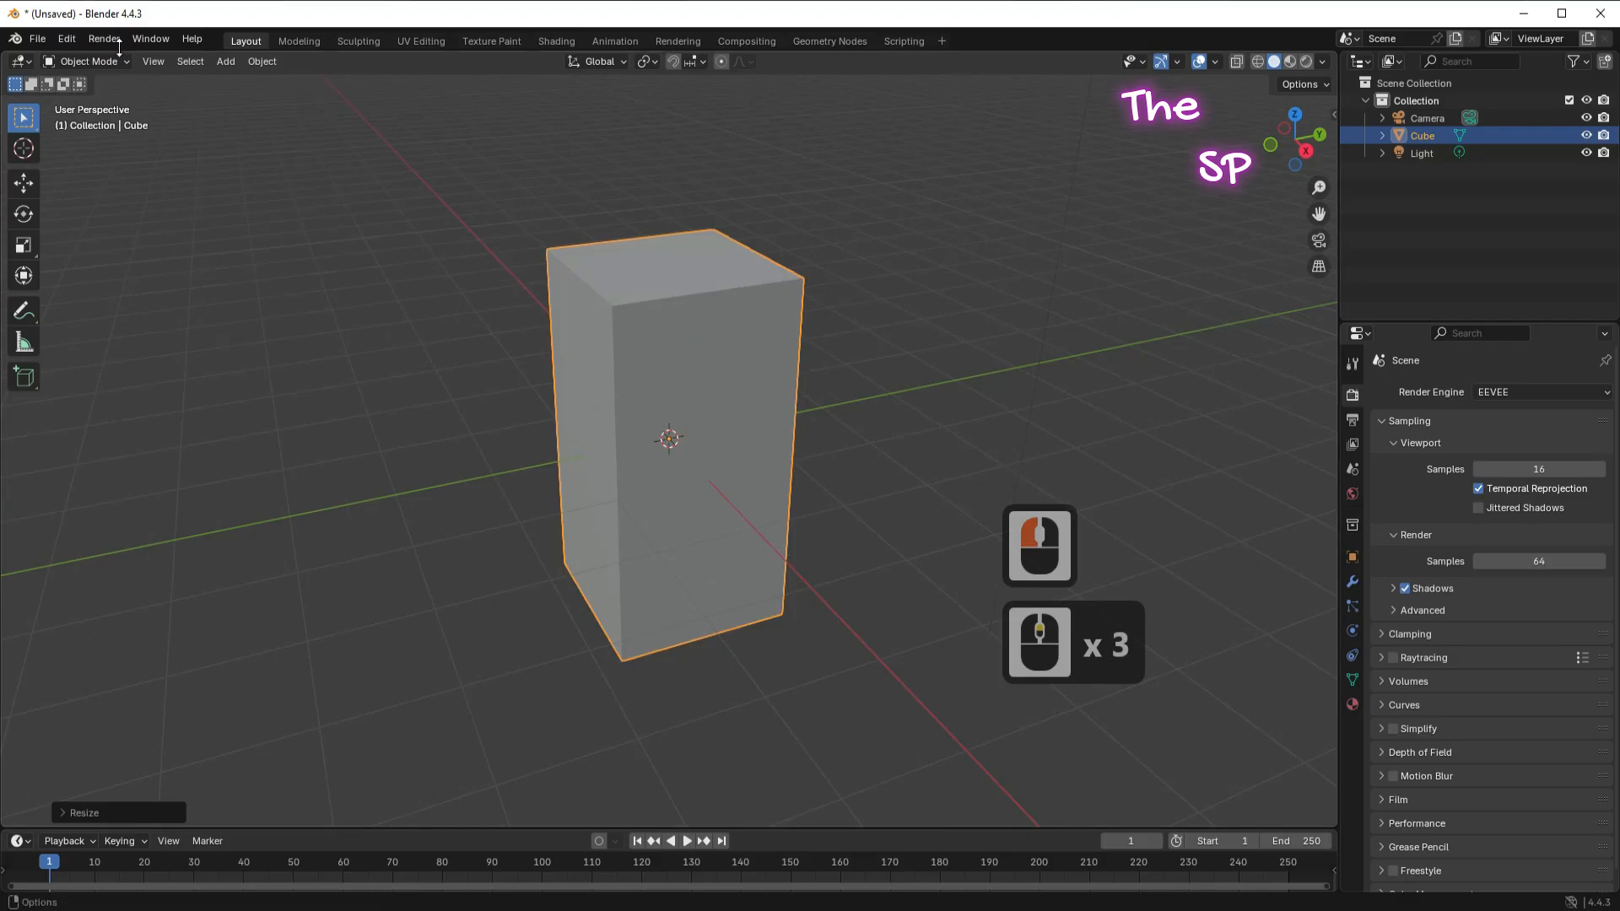
Add a horizontal loop cut around the tall cube in Edit Mode and slide it down near the base
left_click(93, 103)
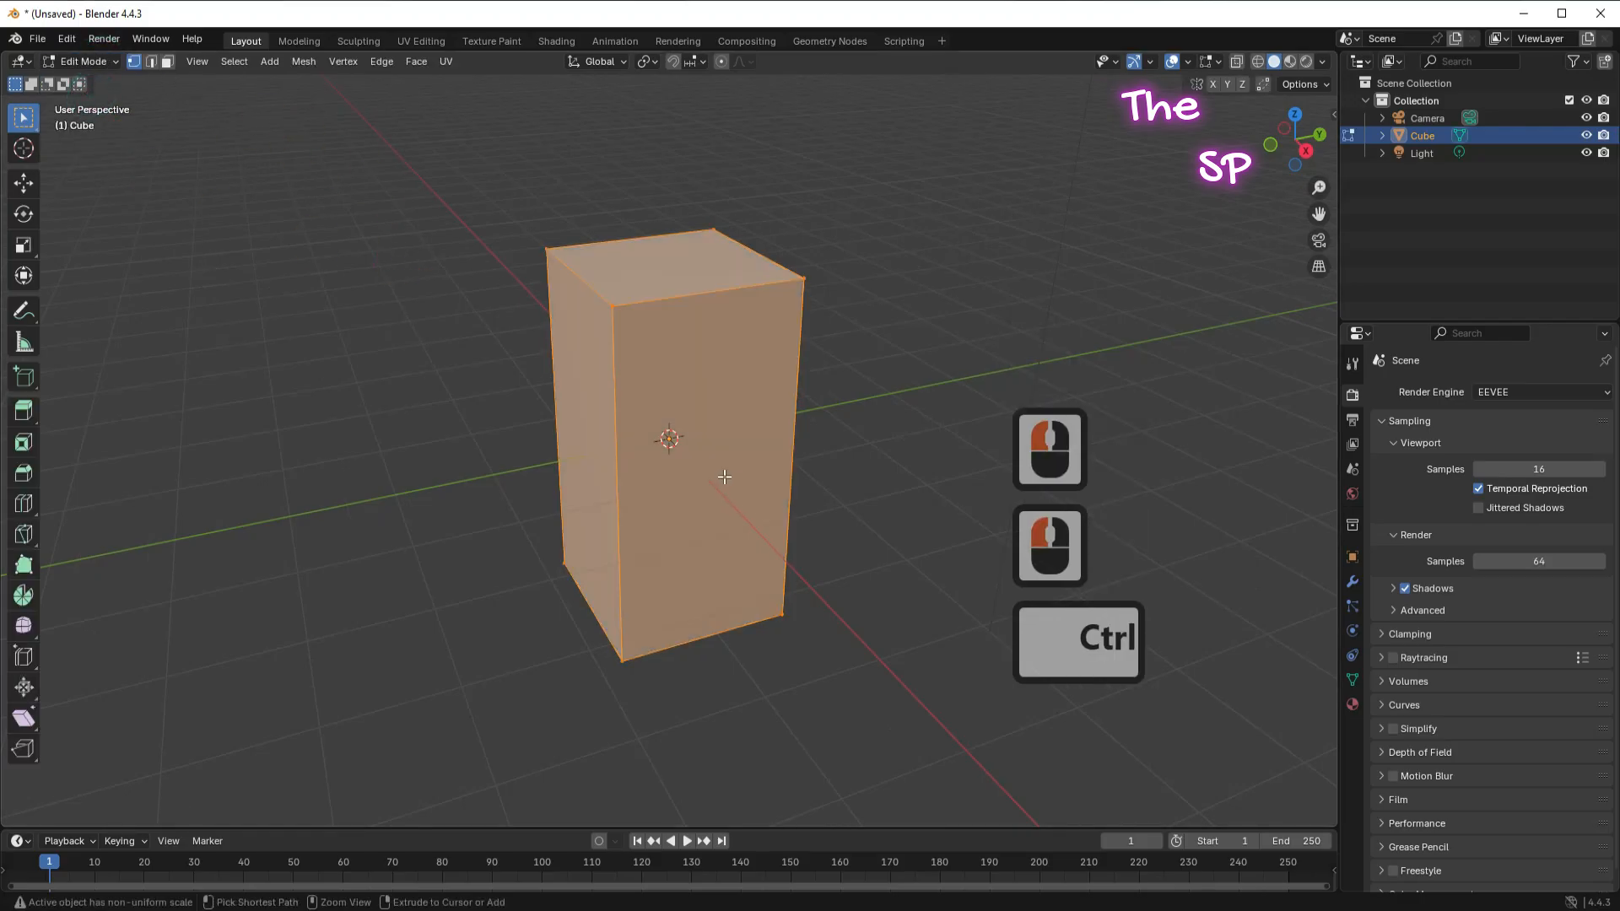
key("ctrl+r")
left_click(776, 422)
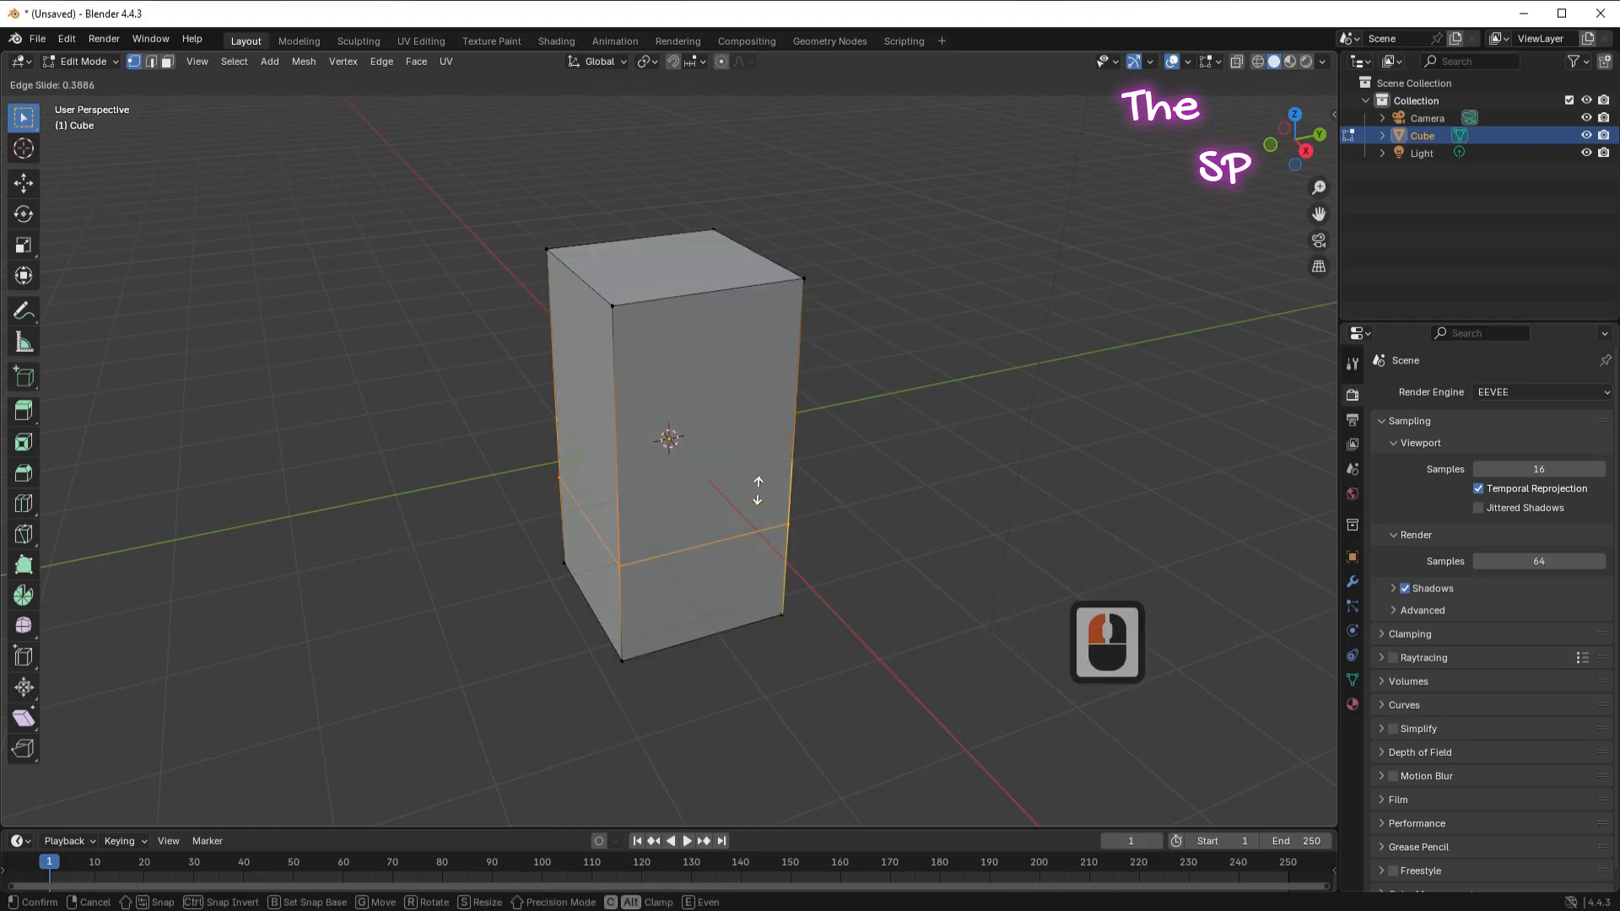
left_click(756, 523)
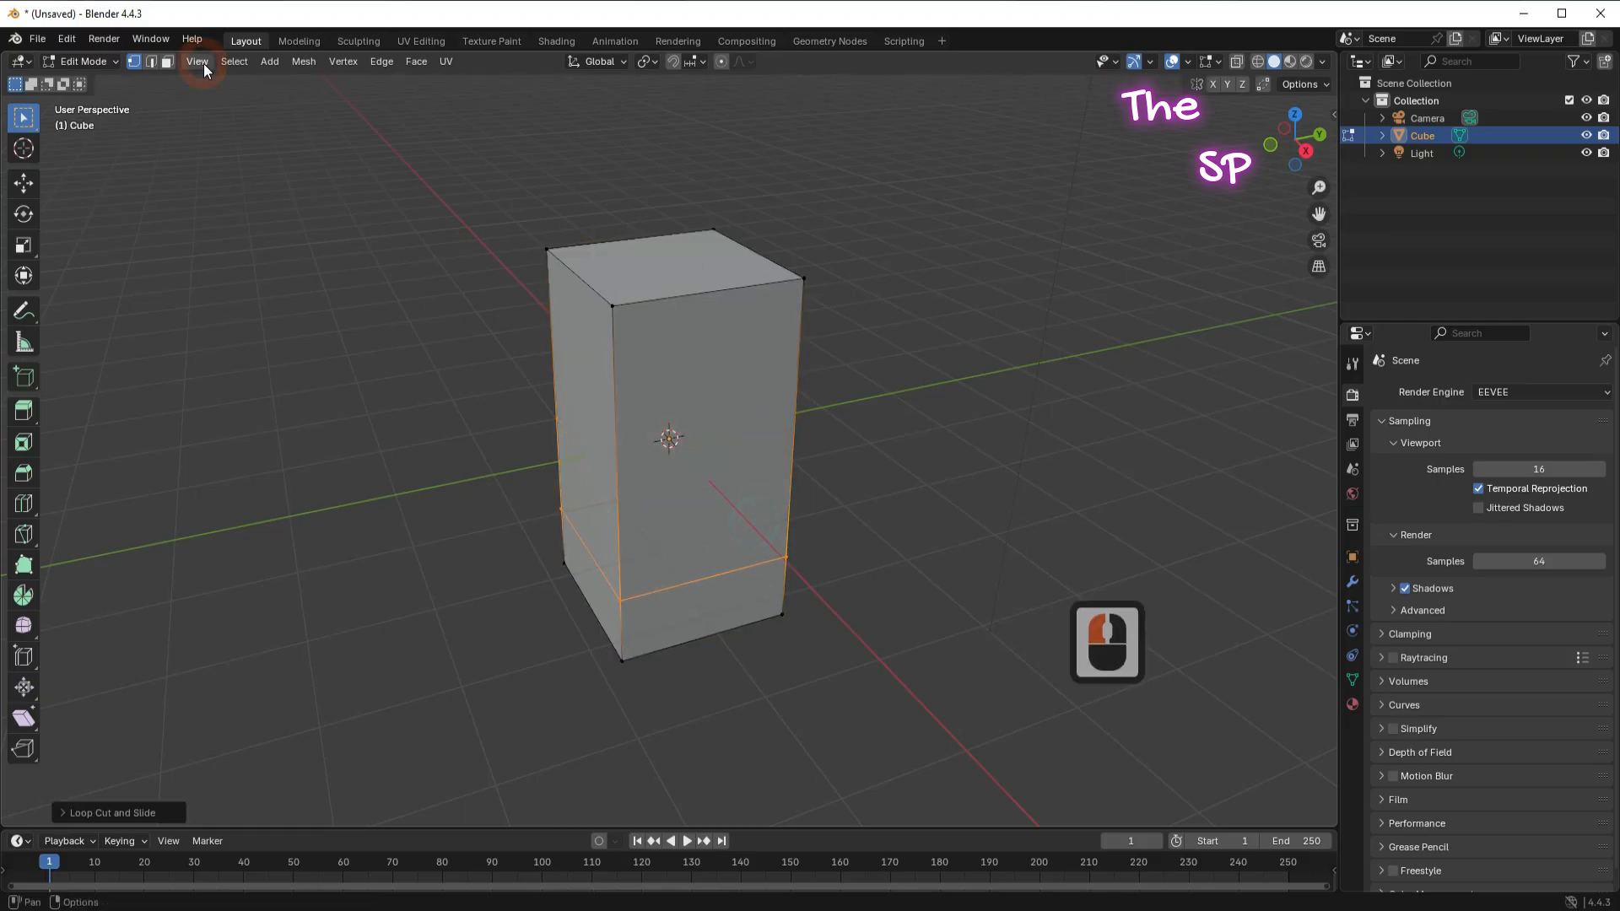
Extrude the cube's top face in place and scale it inward to about 0.75 to form a rim
left_click(167, 62)
left_click(643, 261)
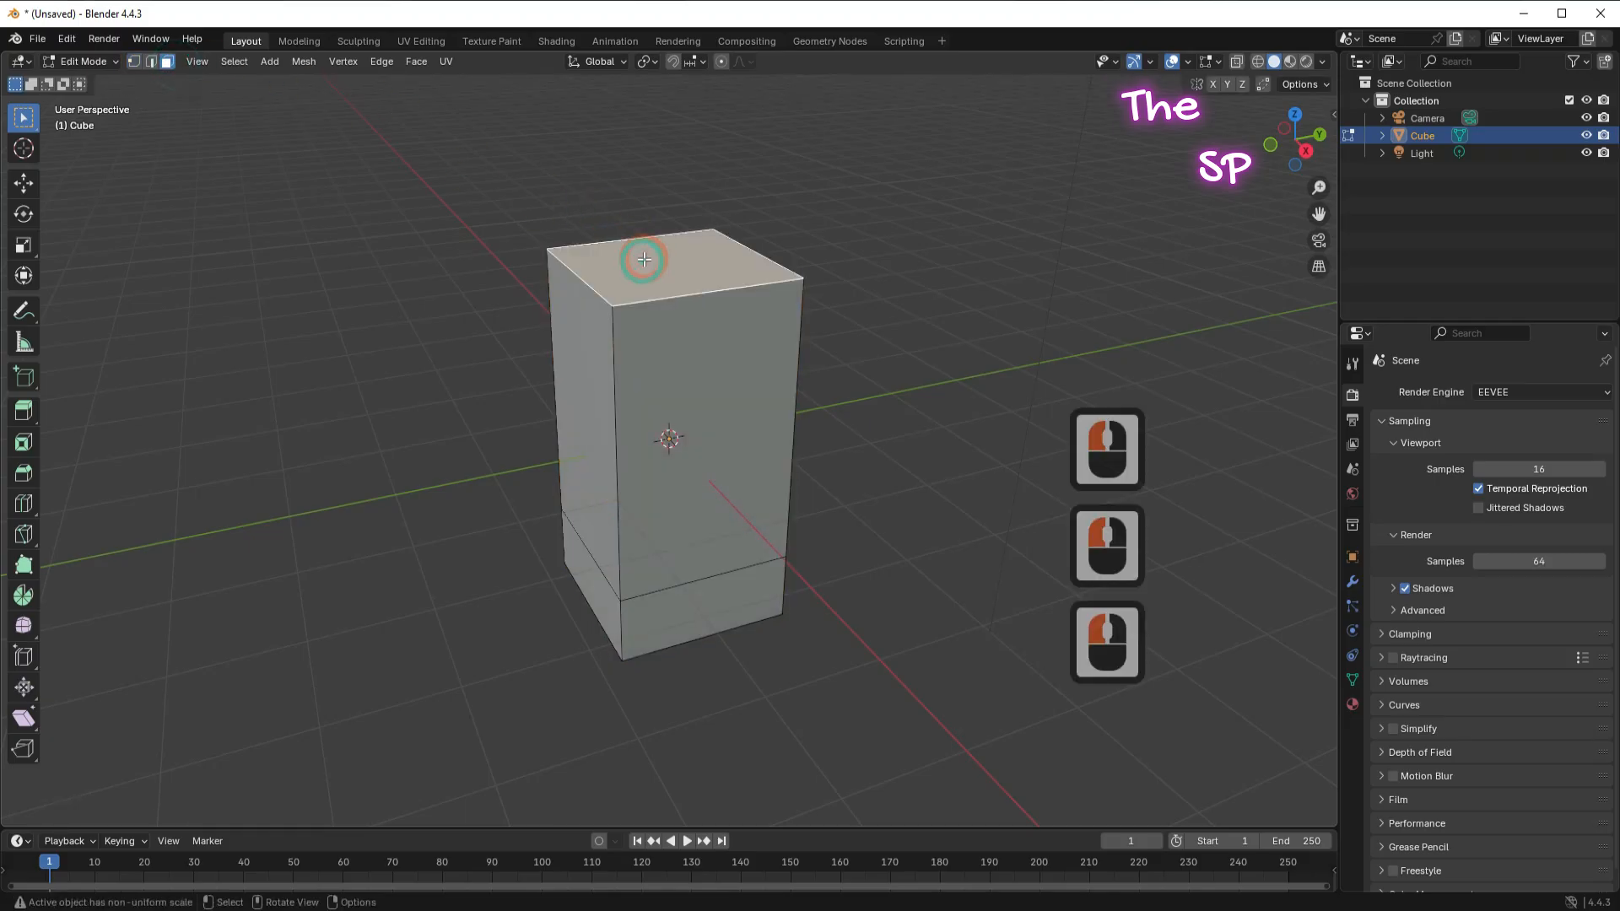
key("e")
key("s")
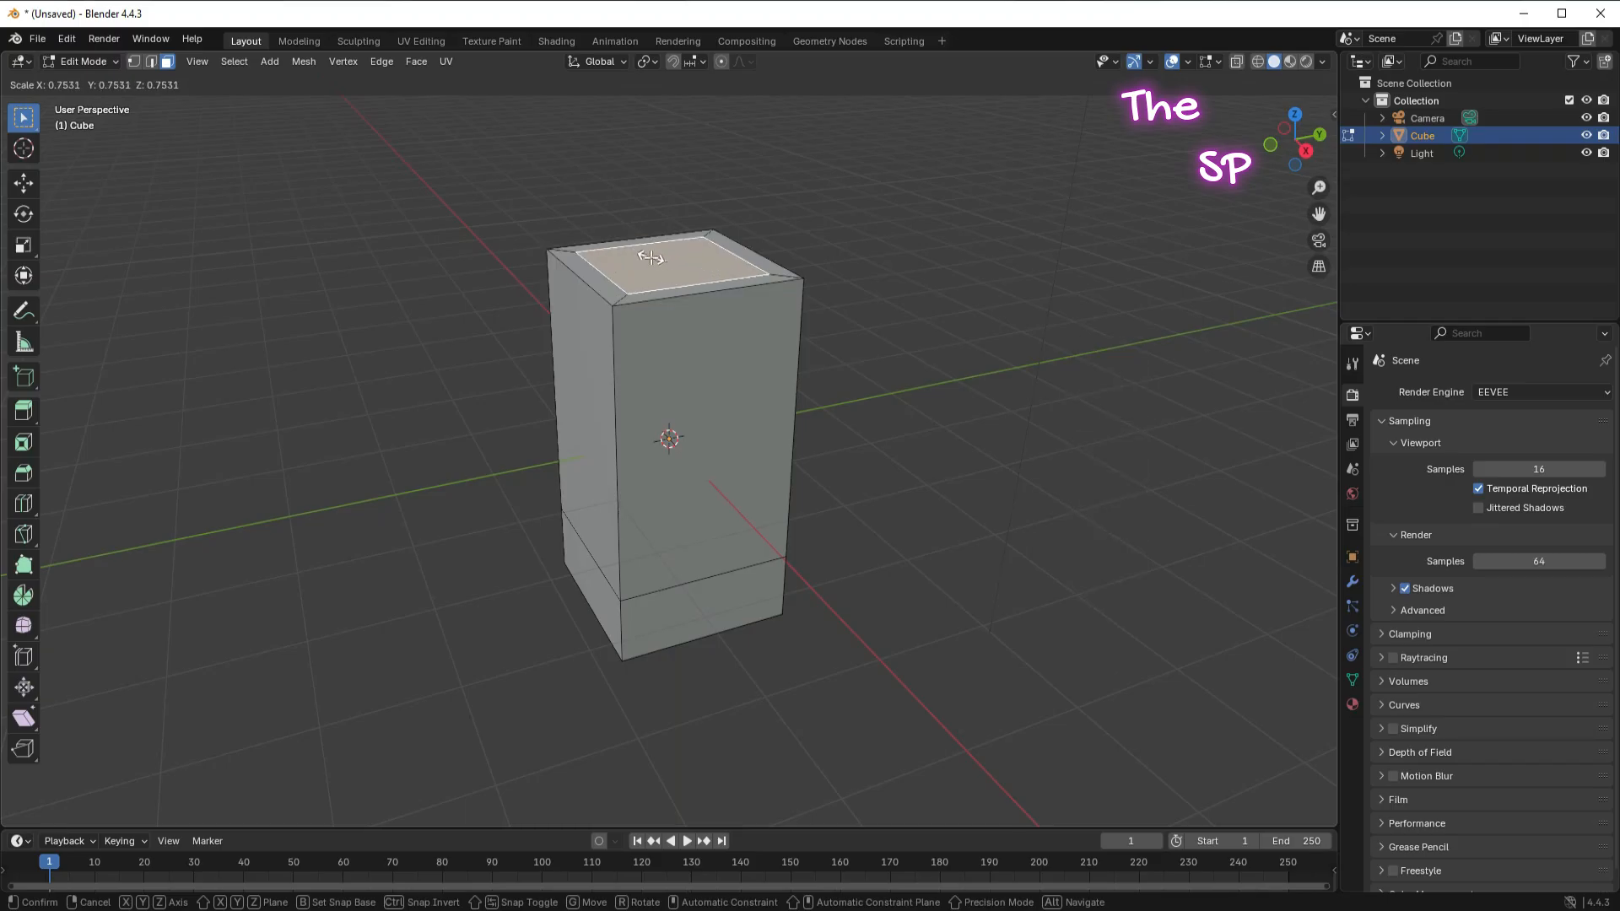
left_click(646, 253)
Extrude the inner top face deep down into the cube to hollow it out, and return to Object Mode
key("e")
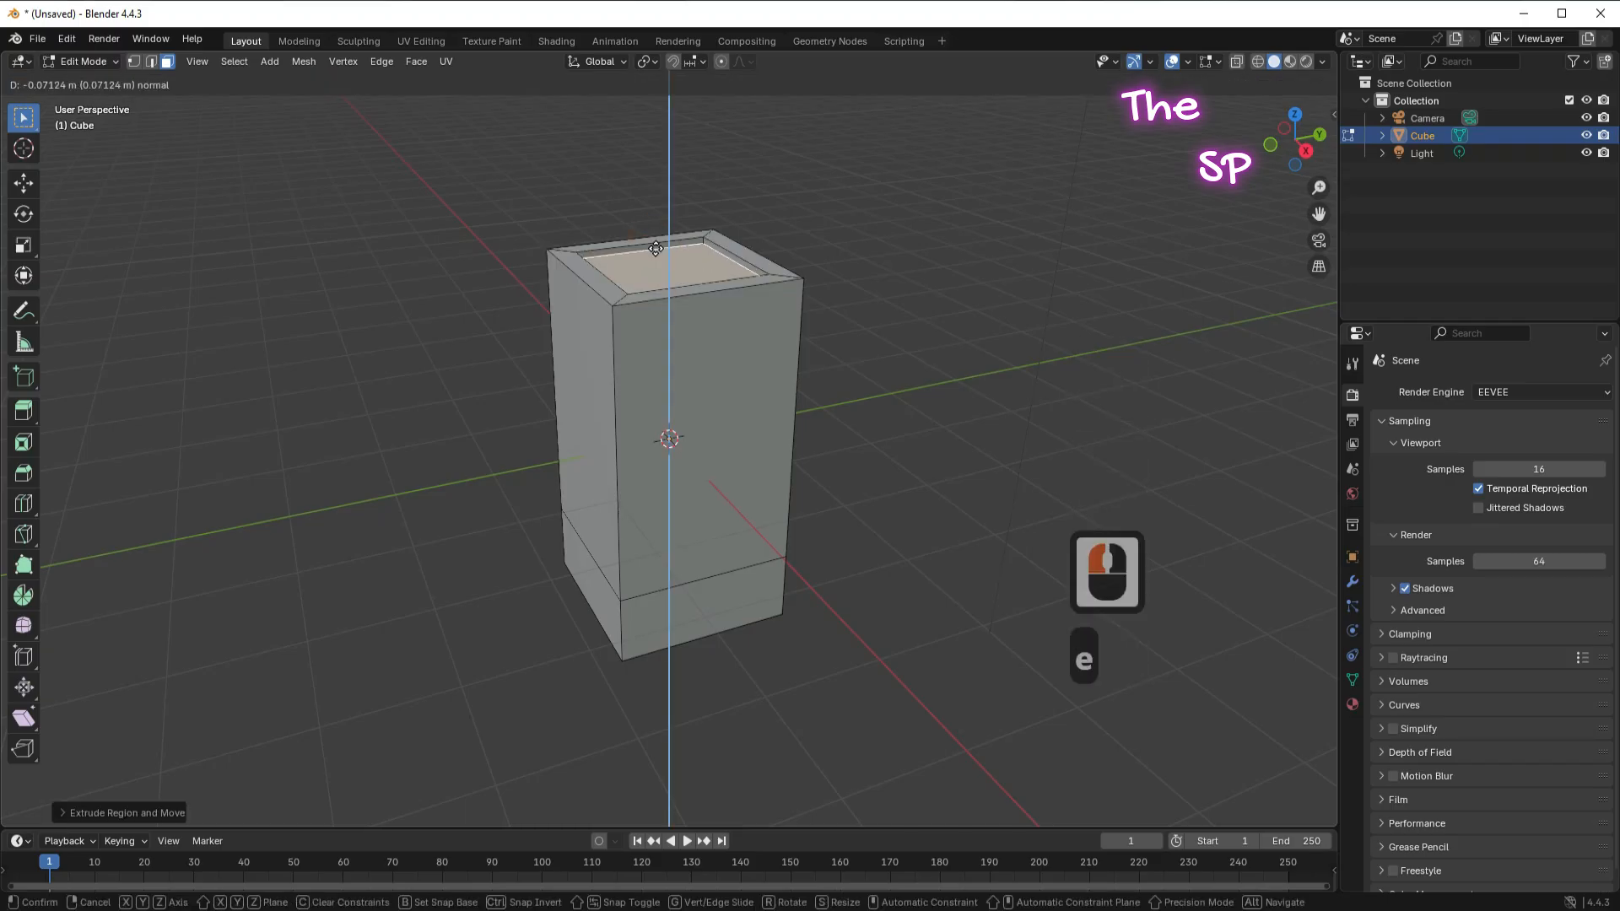
left_click(643, 355)
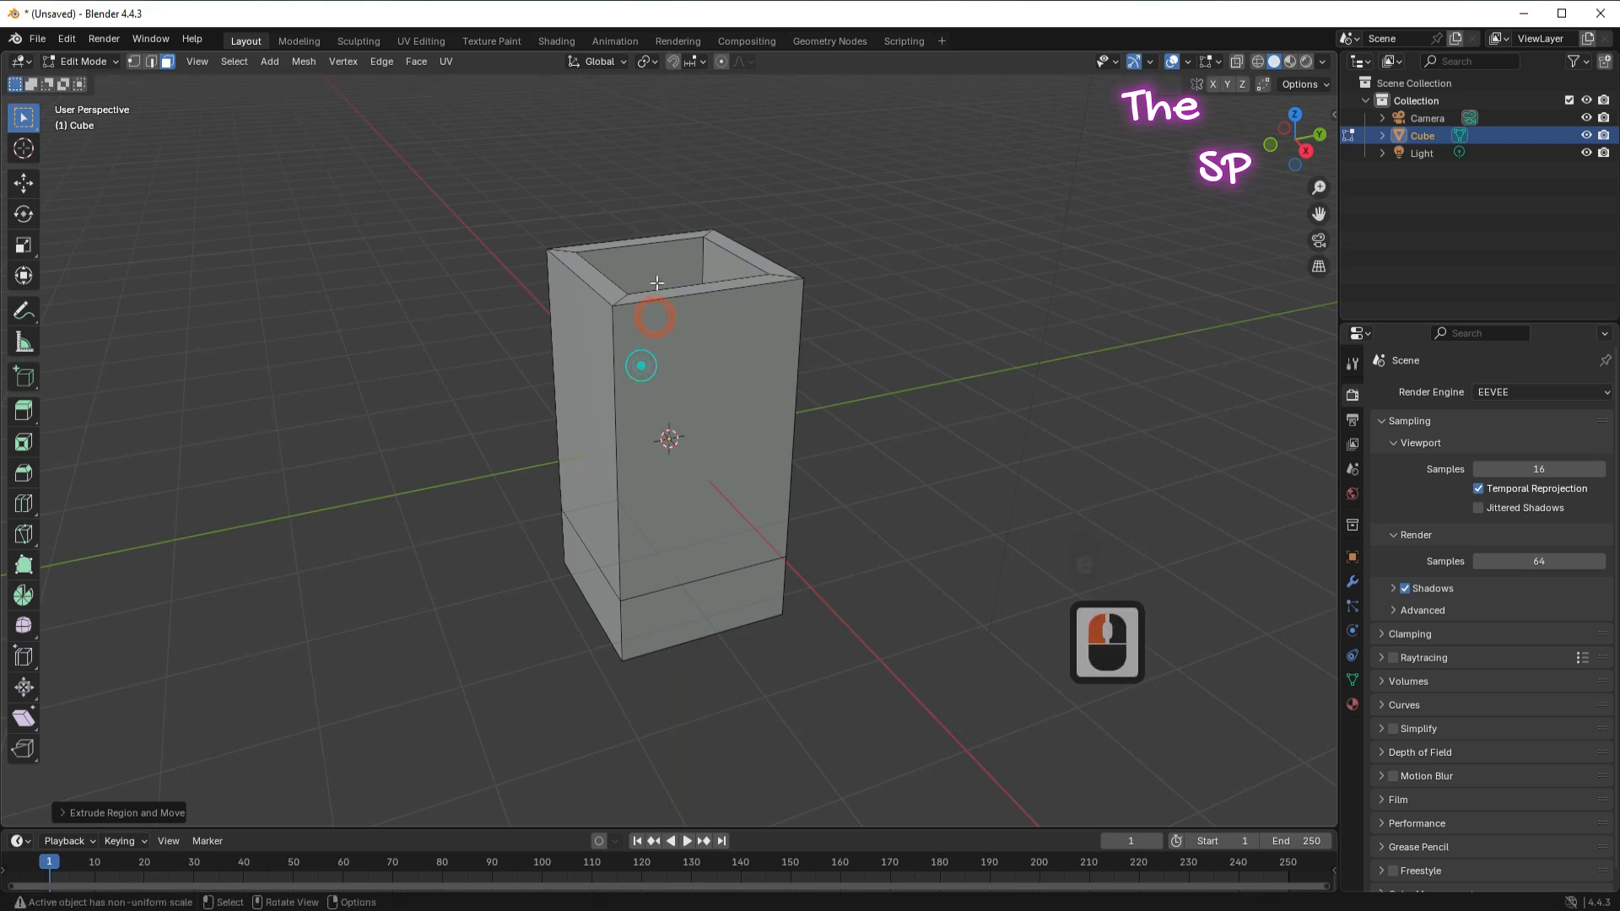
left_click(93, 64)
left_click(90, 81)
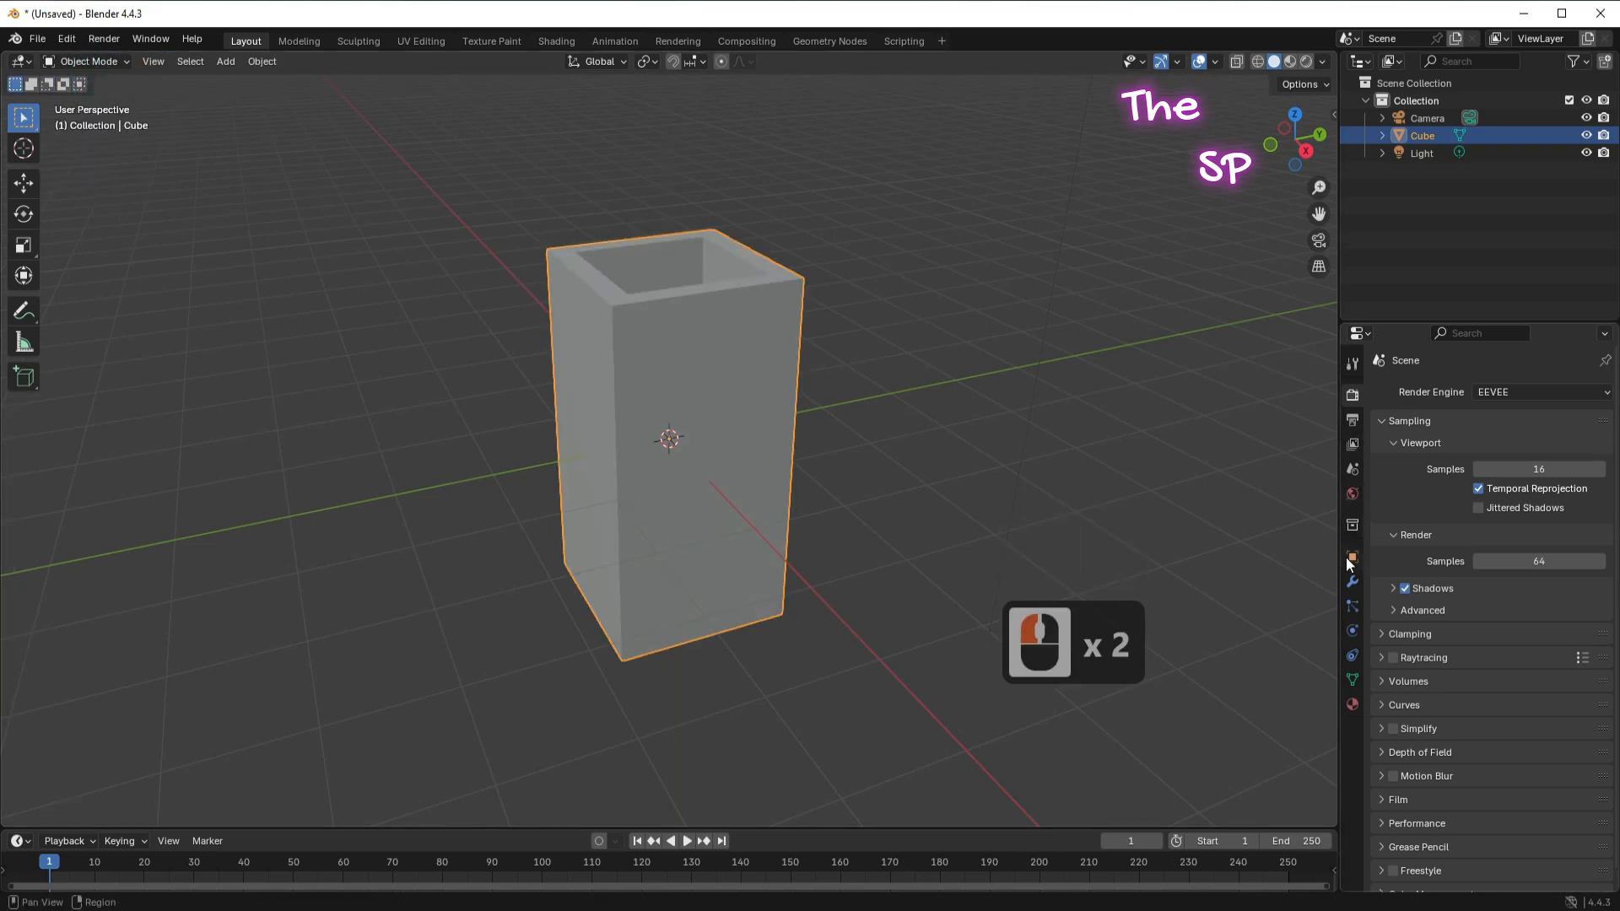
Add a Subdivision Surface modifier with viewport level 2 to the hollow cube and shade the object smooth
left_click(1353, 583)
left_click(1495, 393)
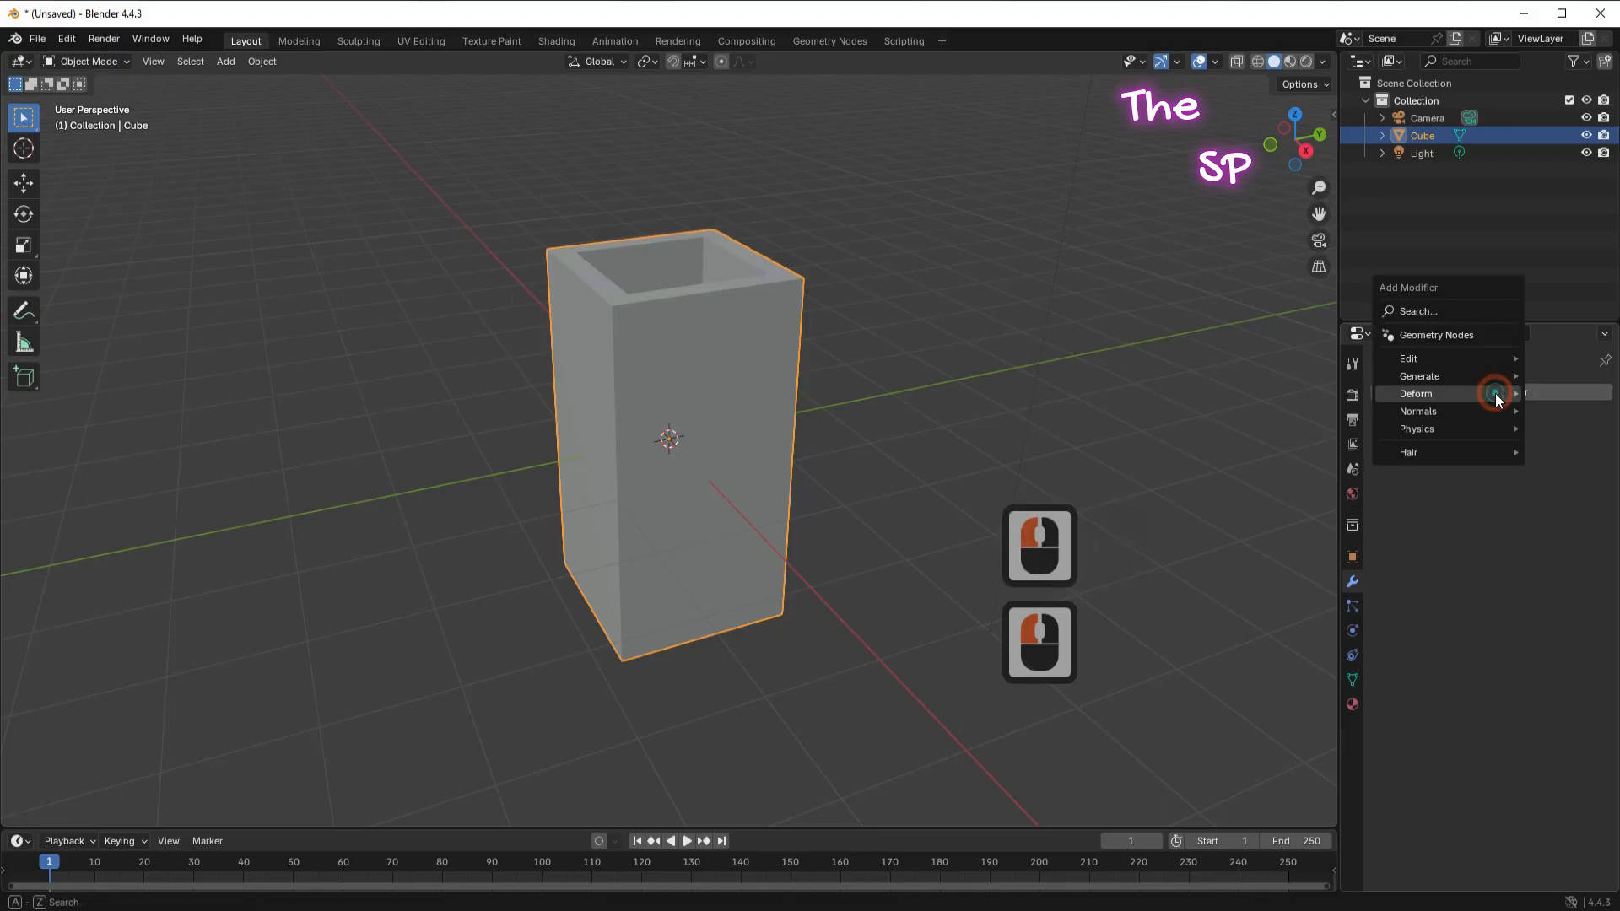
mouse_move(1447, 391)
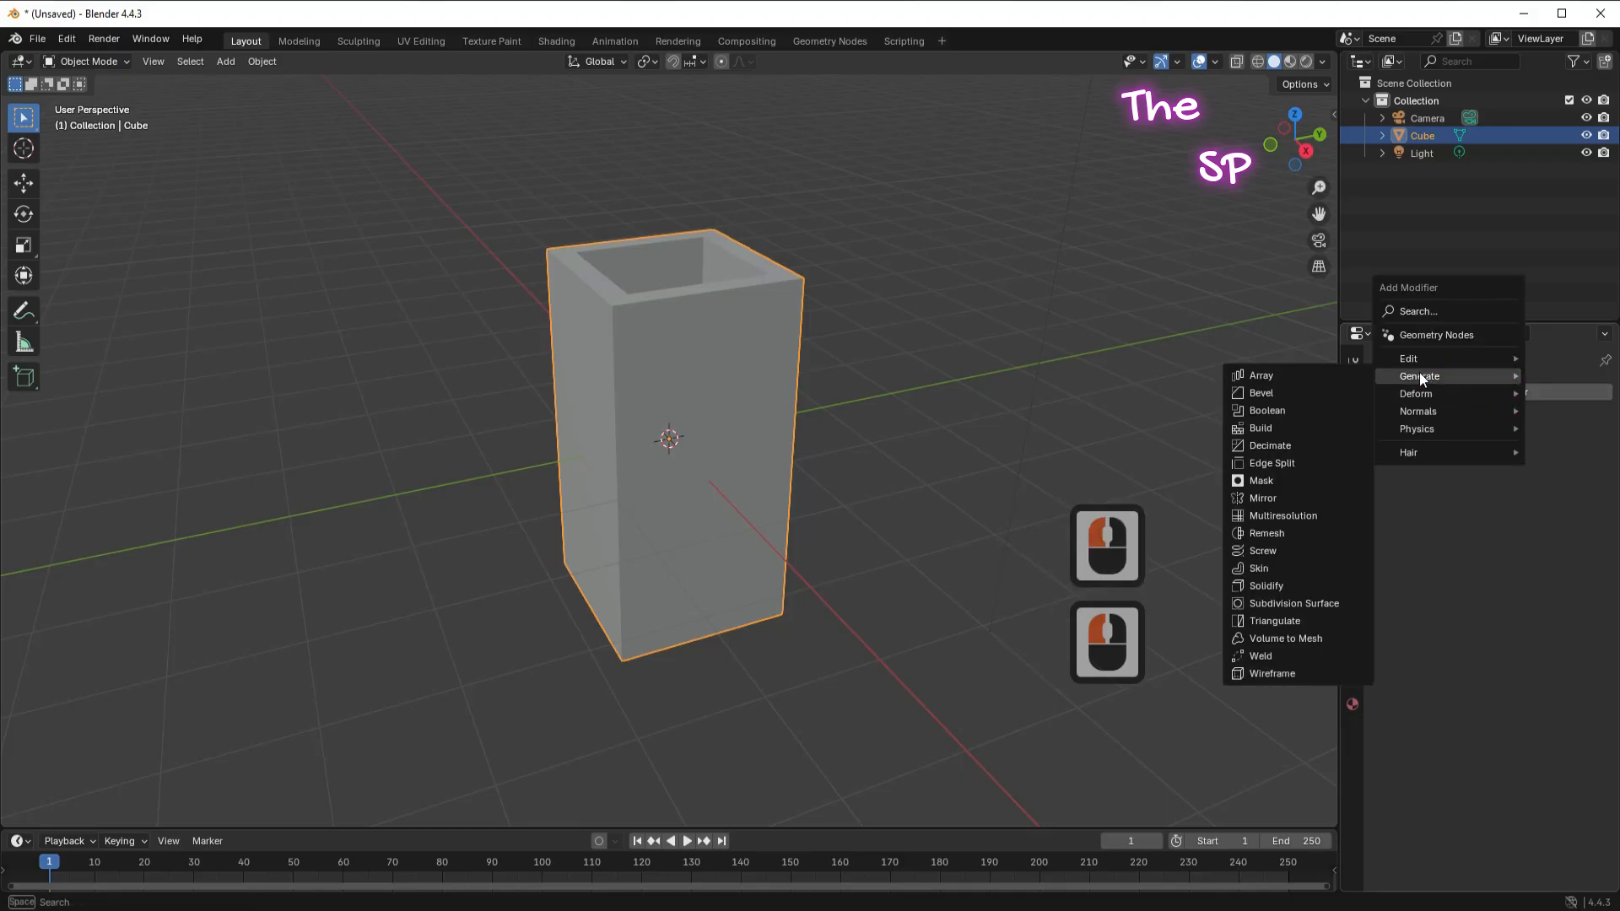
left_click(1271, 603)
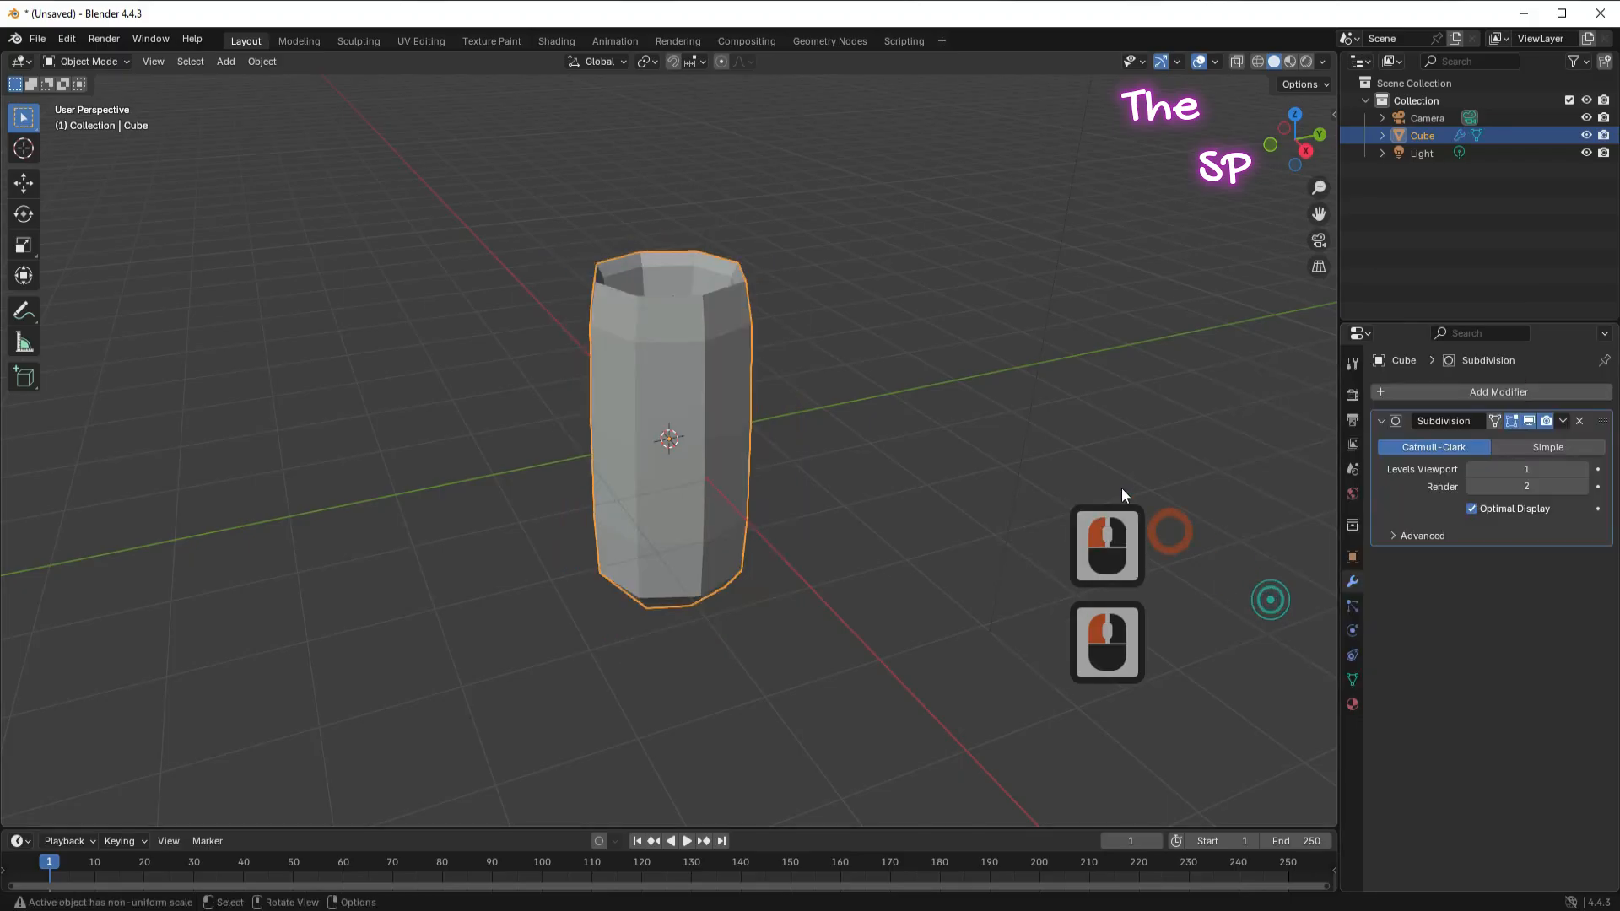
left_click(1583, 469)
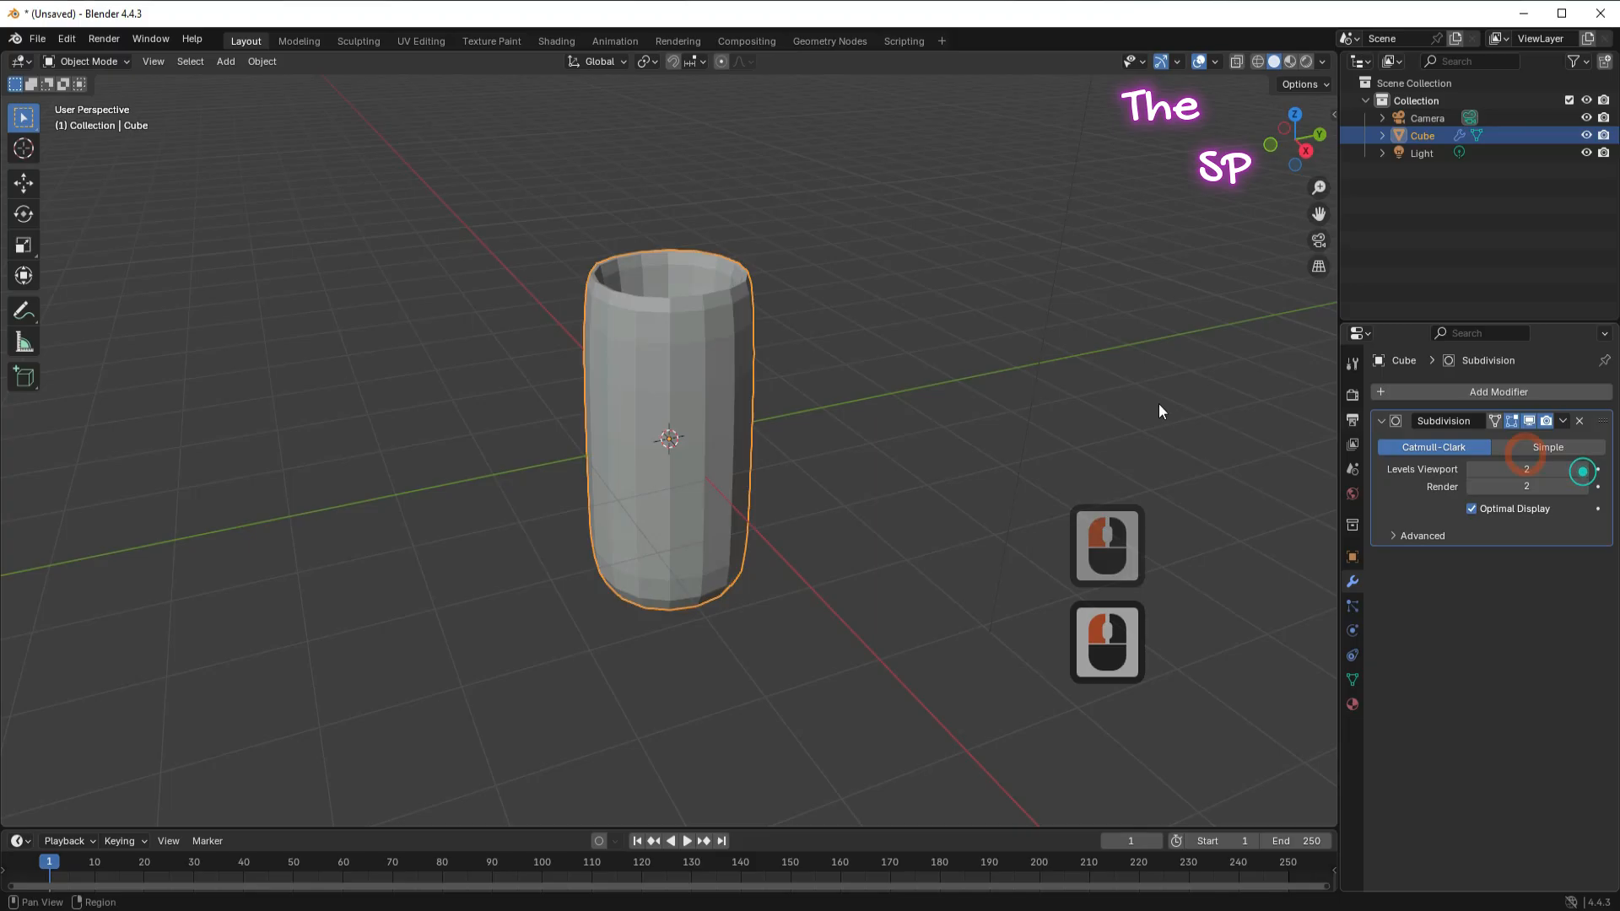
right_click(697, 376)
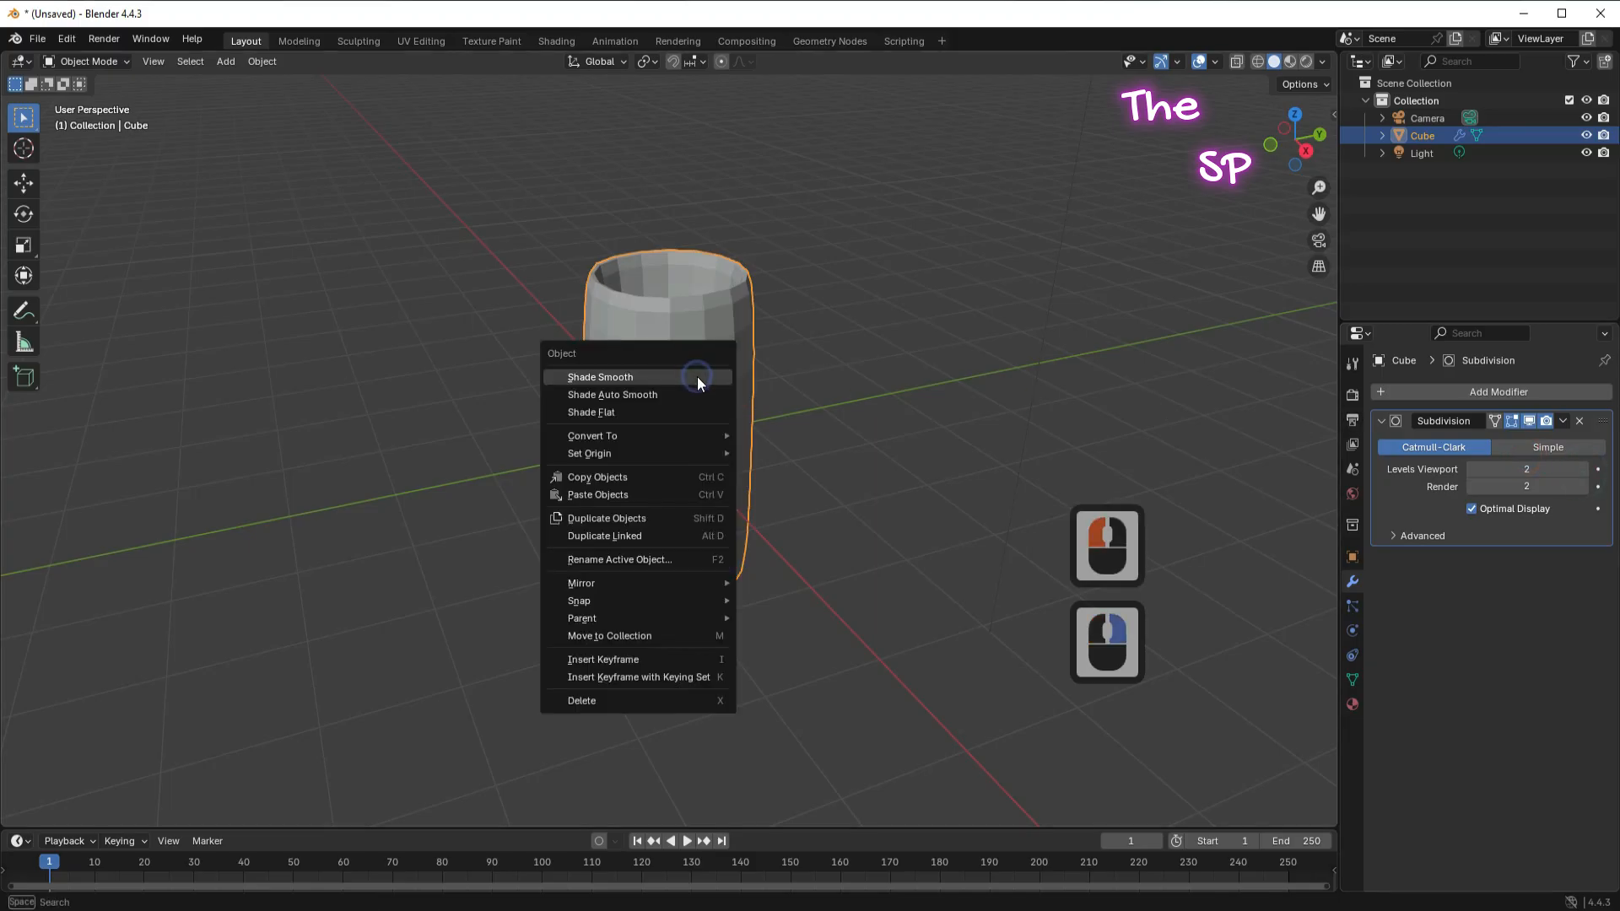
left_click(631, 377)
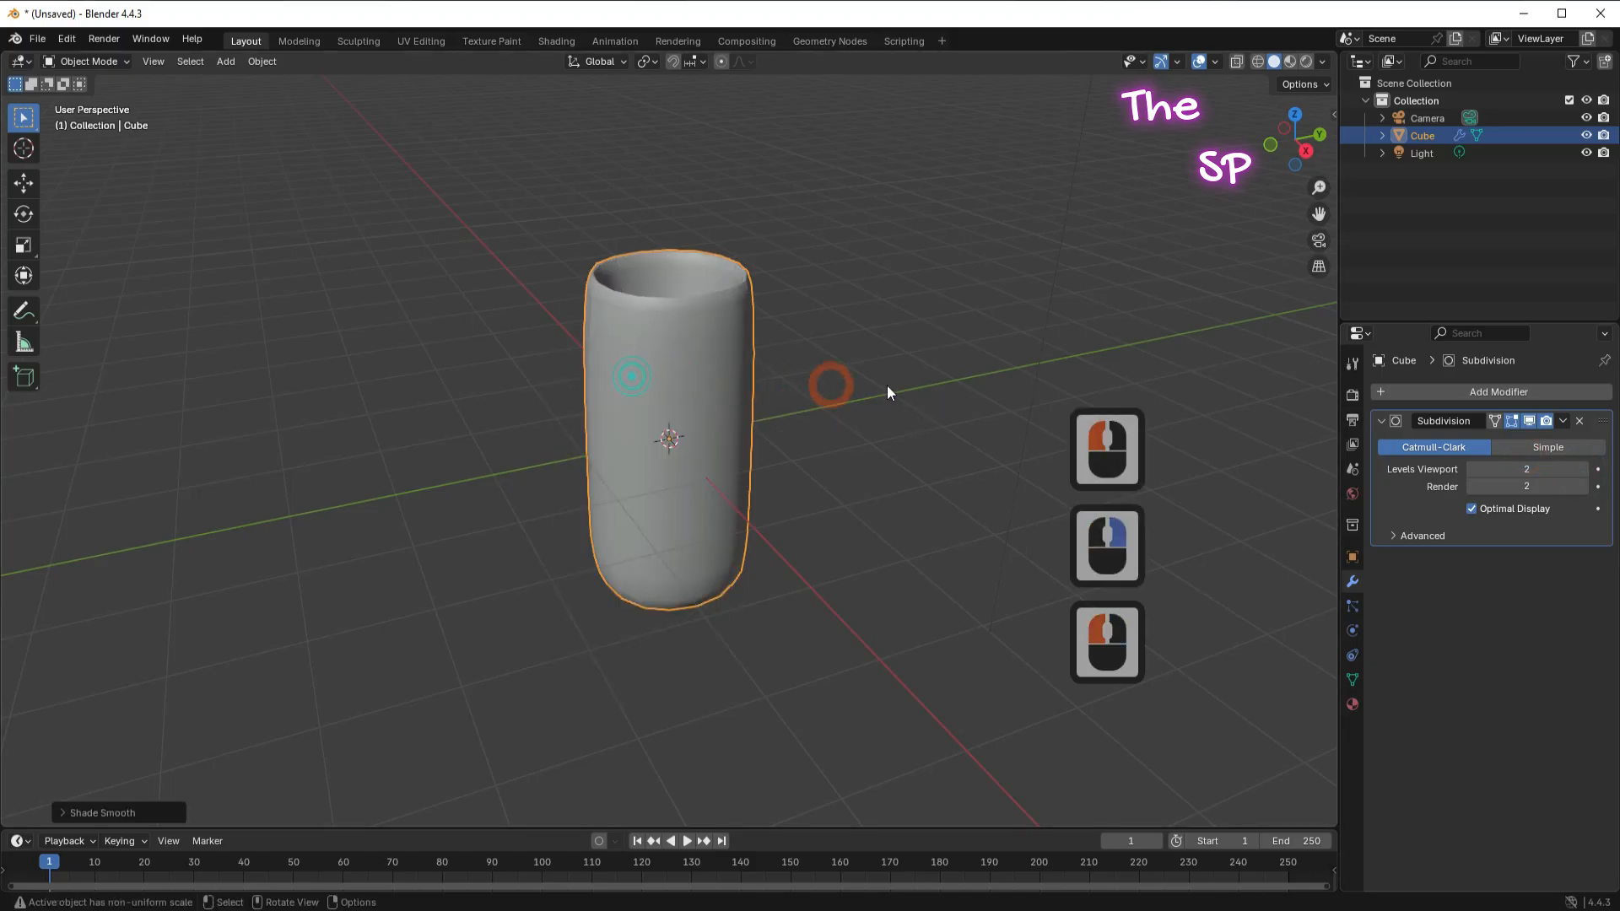
Add a Remesh modifier with a voxel size of 0.025 m and collapse the settings of both modifiers
left_click(1476, 394)
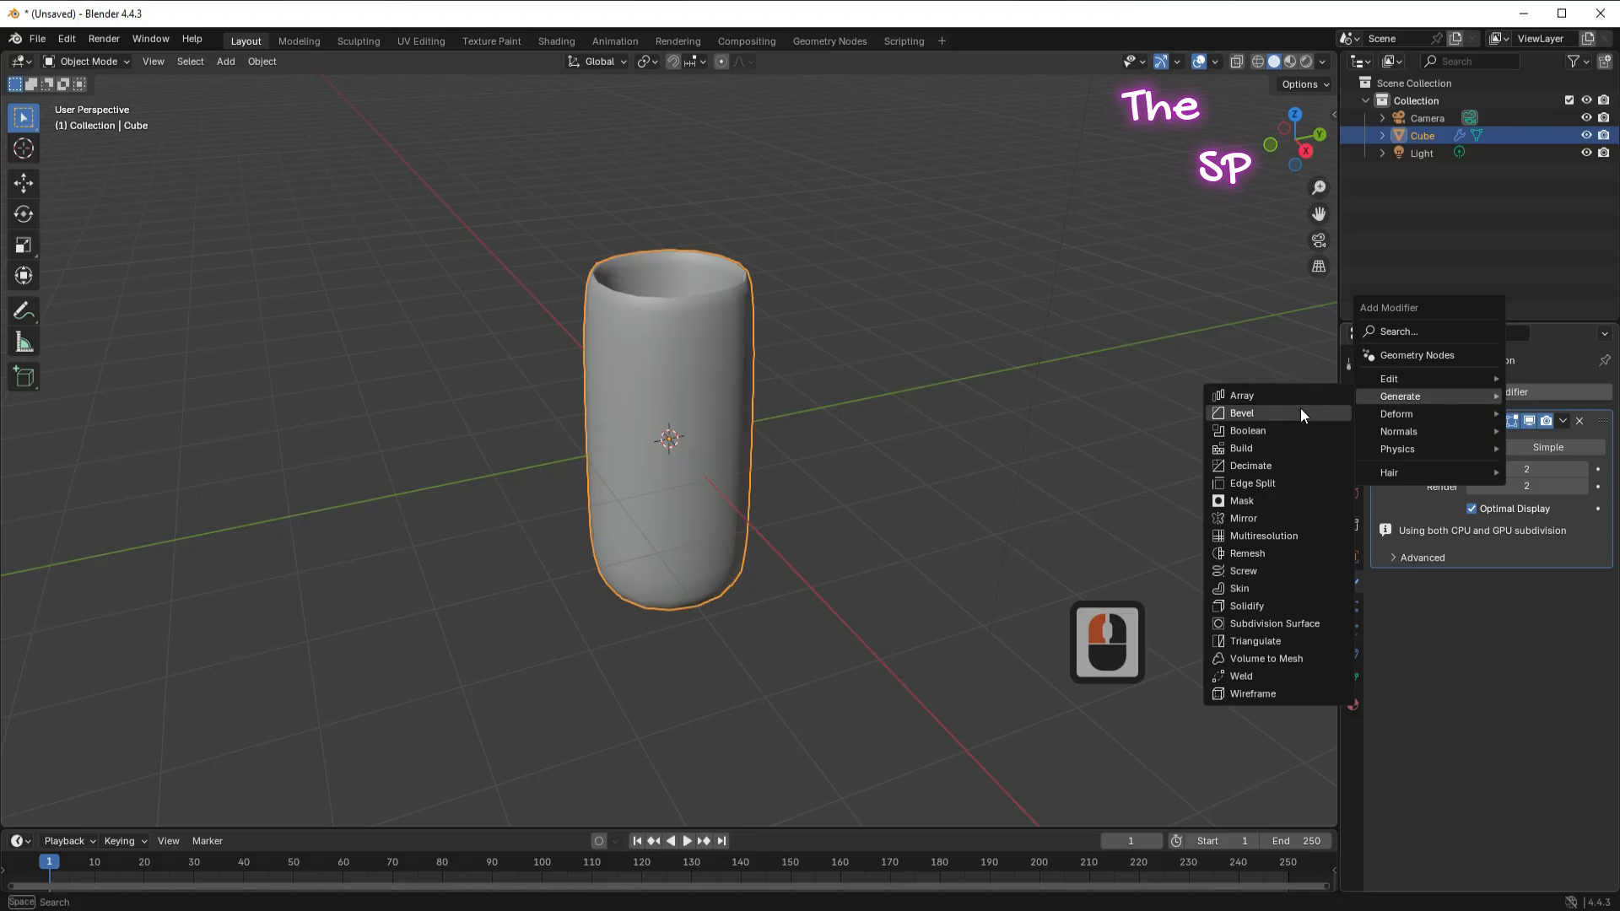
left_click(1237, 554)
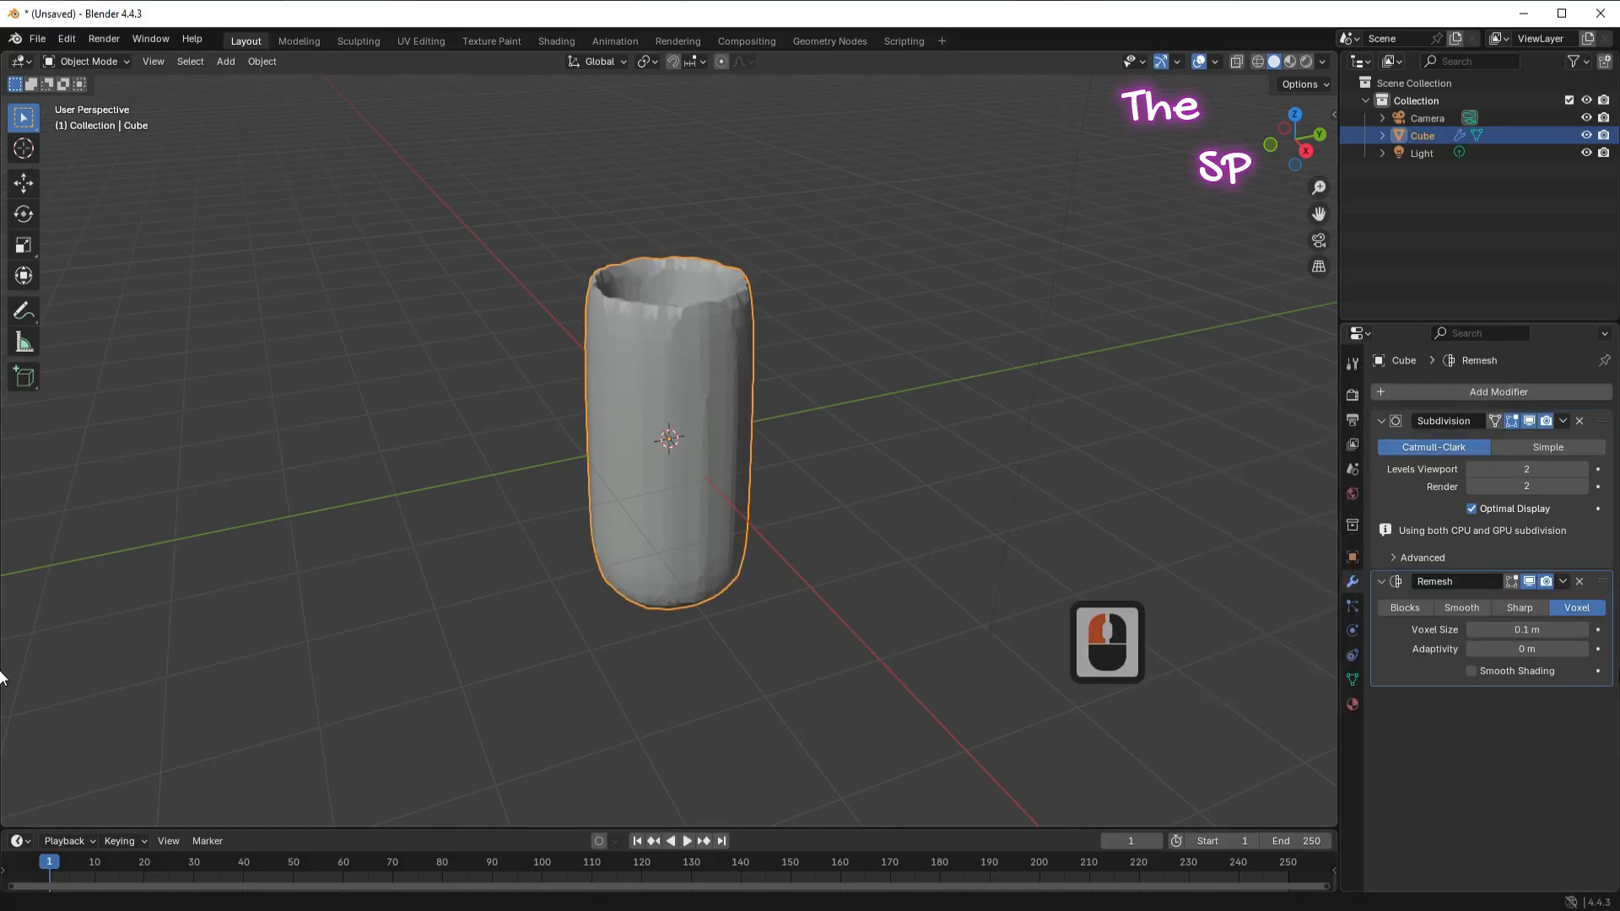
double_click(1540, 632)
type("0.025")
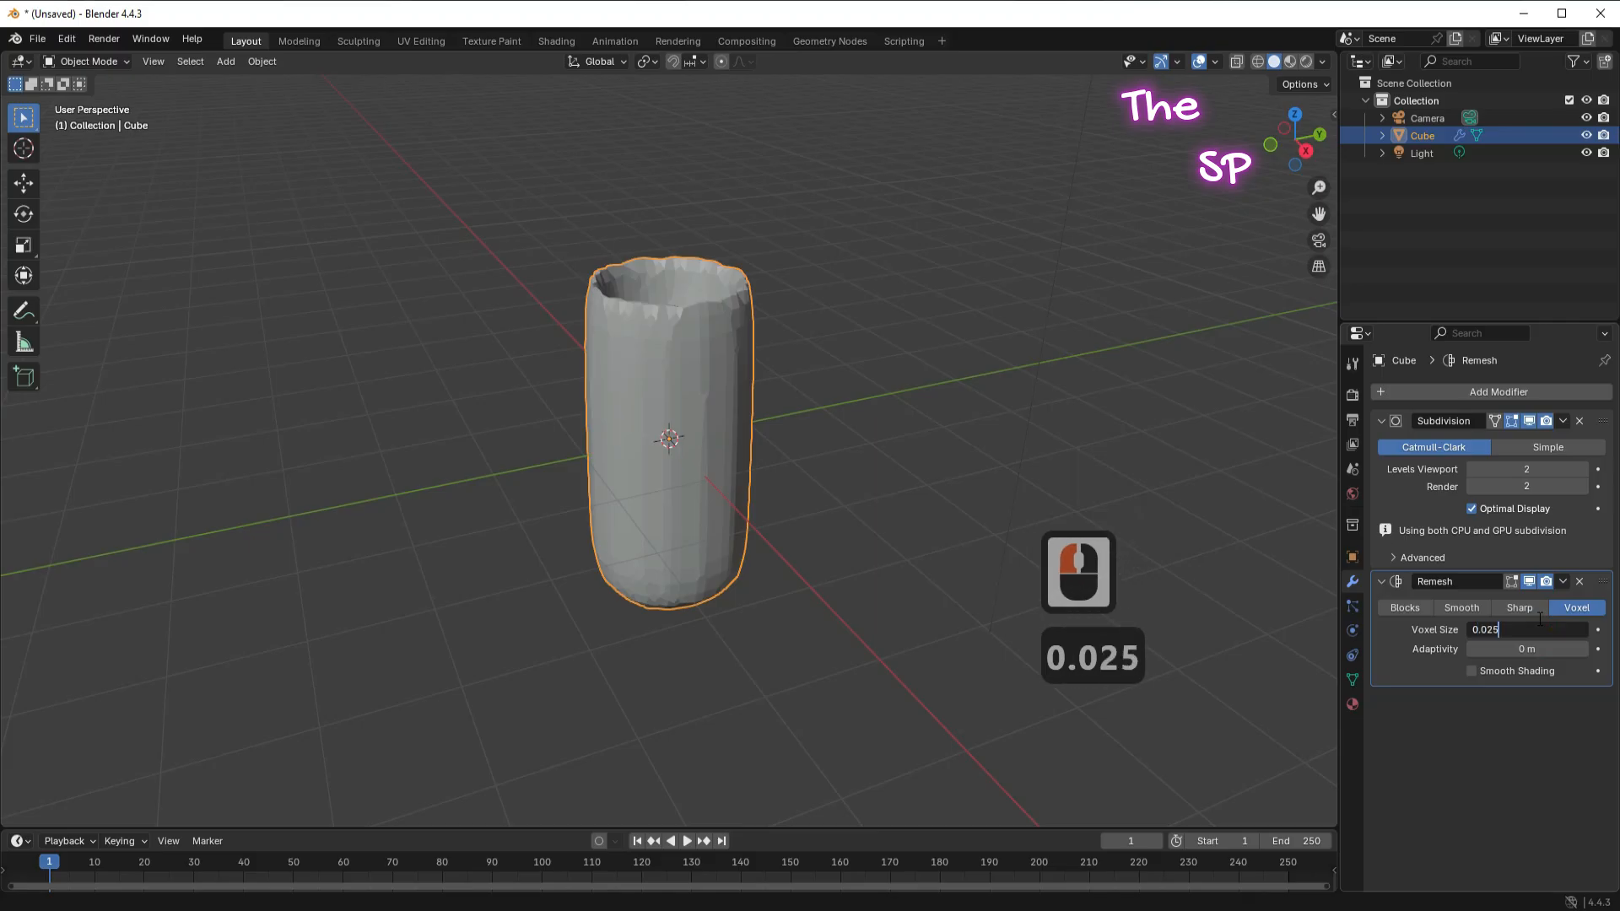
key("Return")
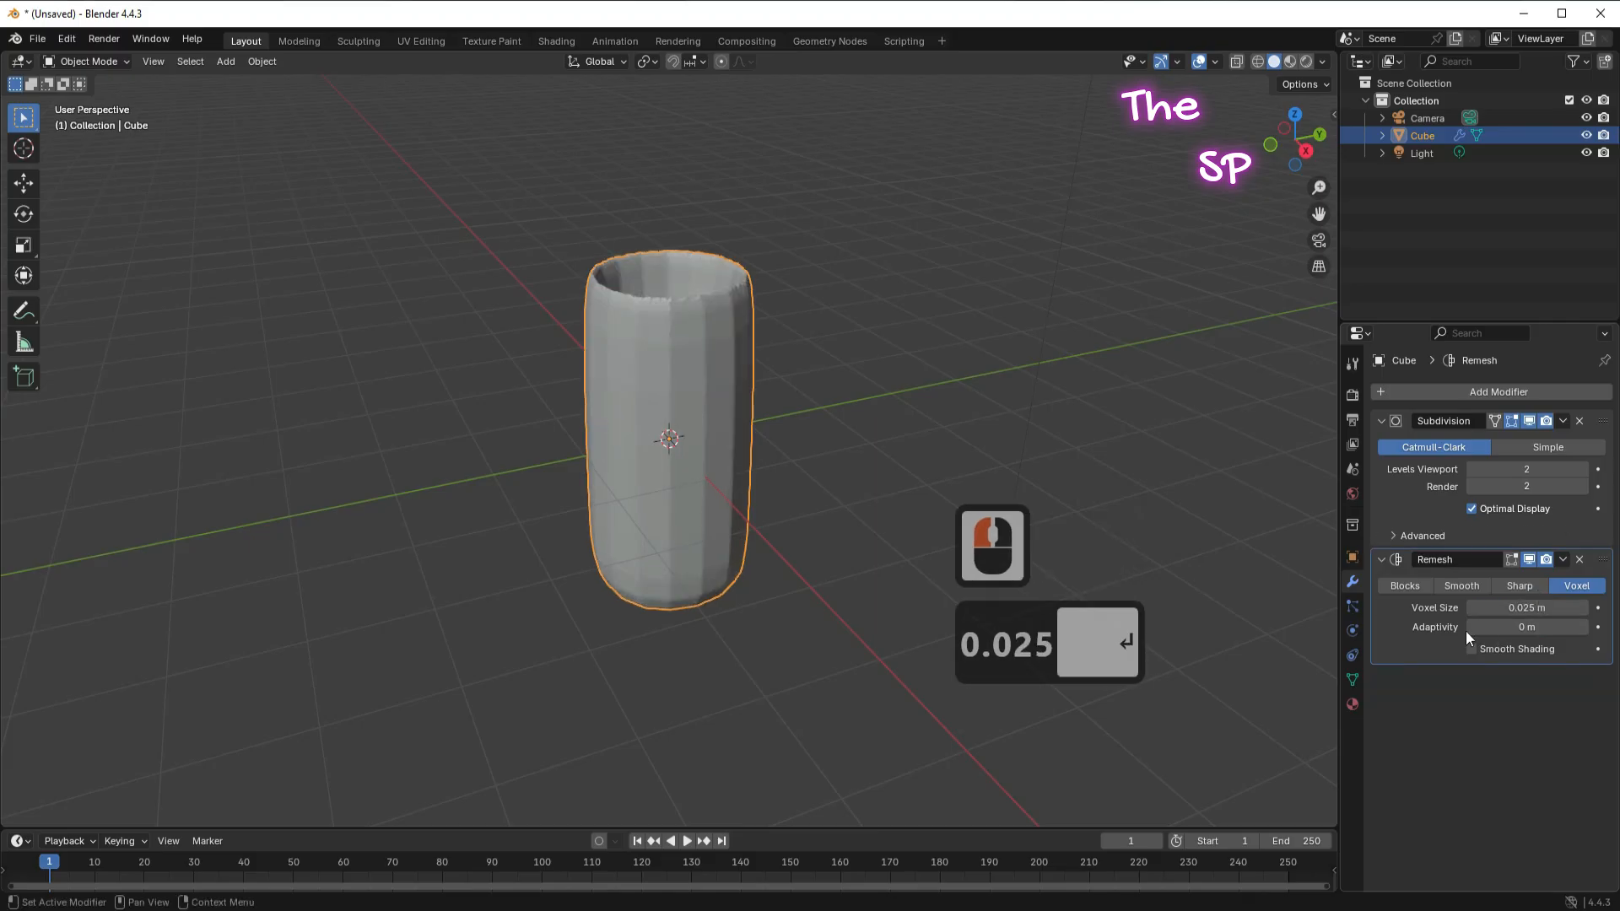
left_click(1380, 421, "ctrl")
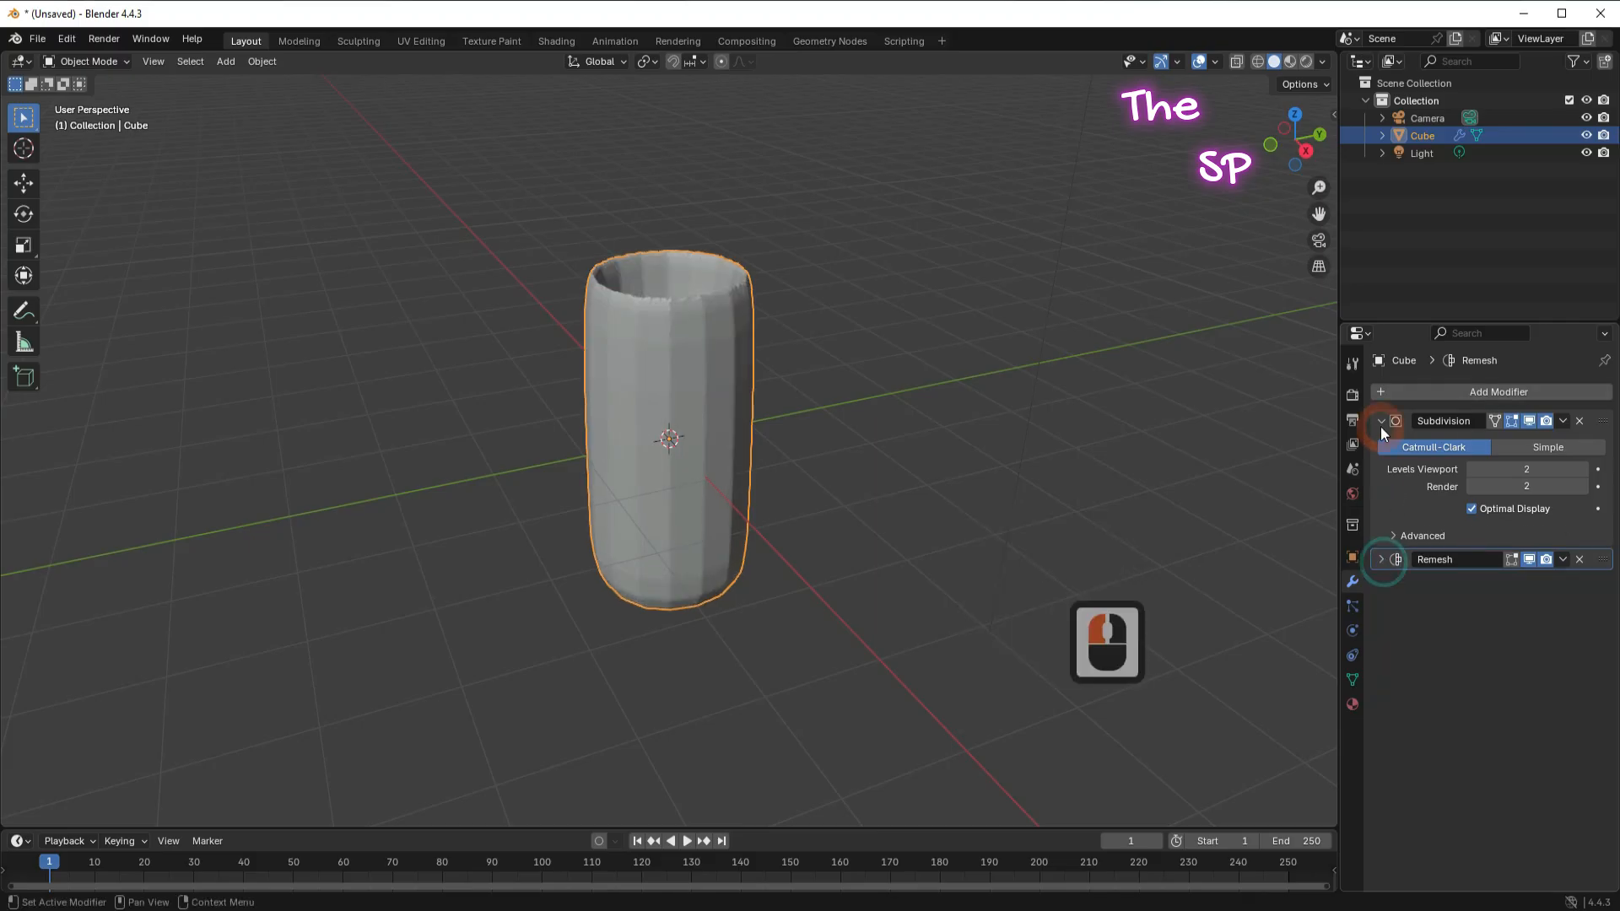
left_click(1382, 427)
Add a Displace modifier to the object with a strength of 0.08
left_click(1456, 393)
mouse_move(1379, 413)
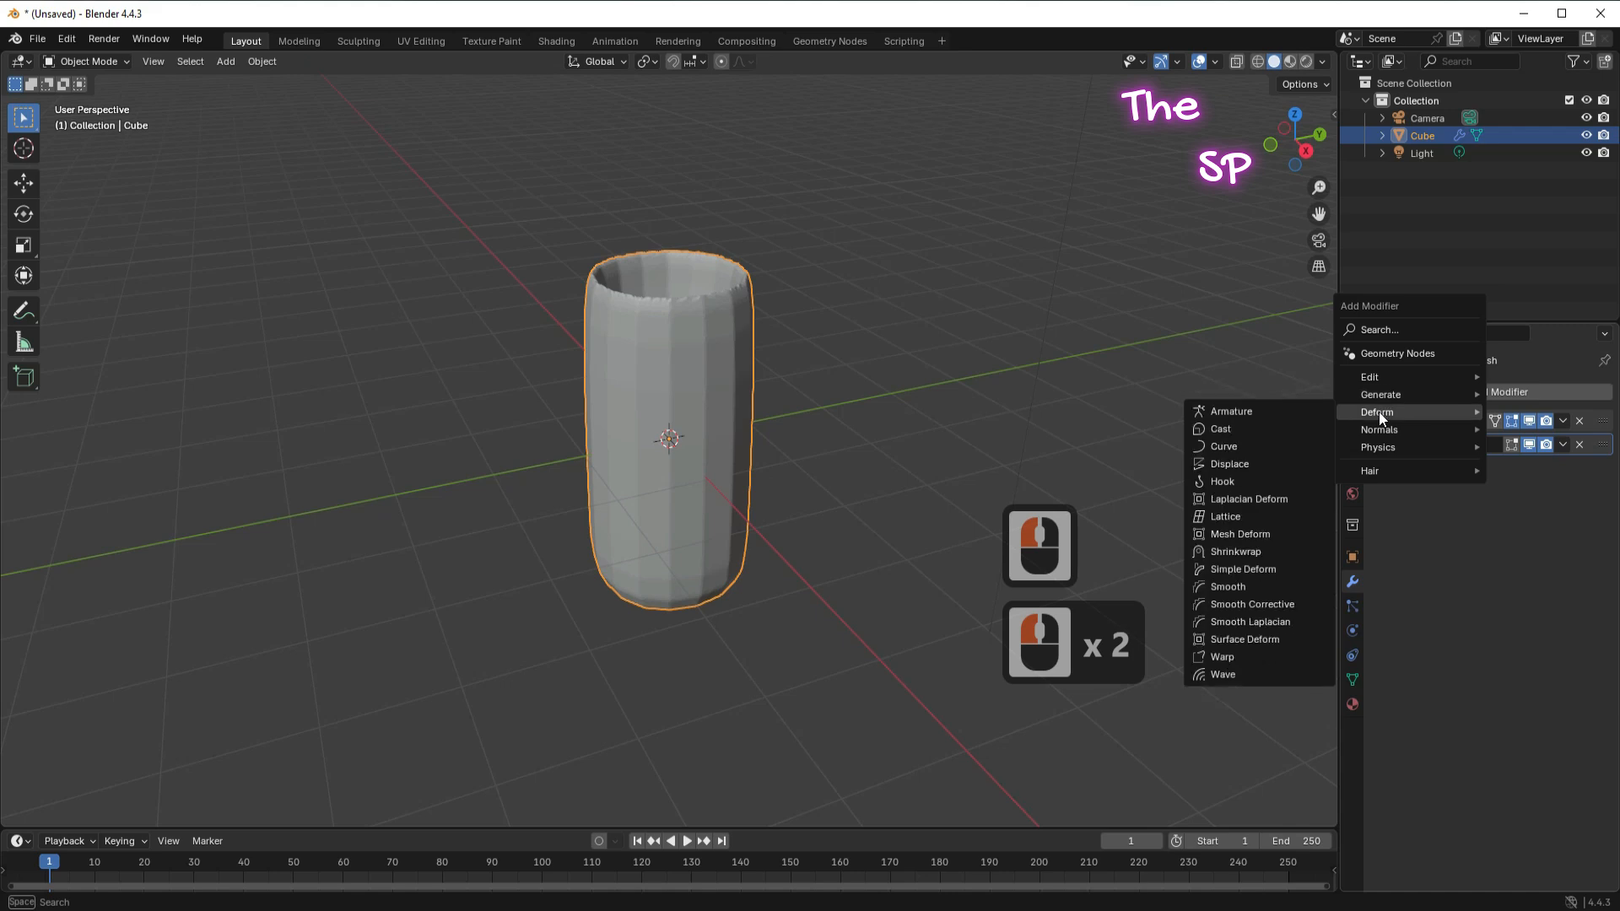
left_click(1238, 469)
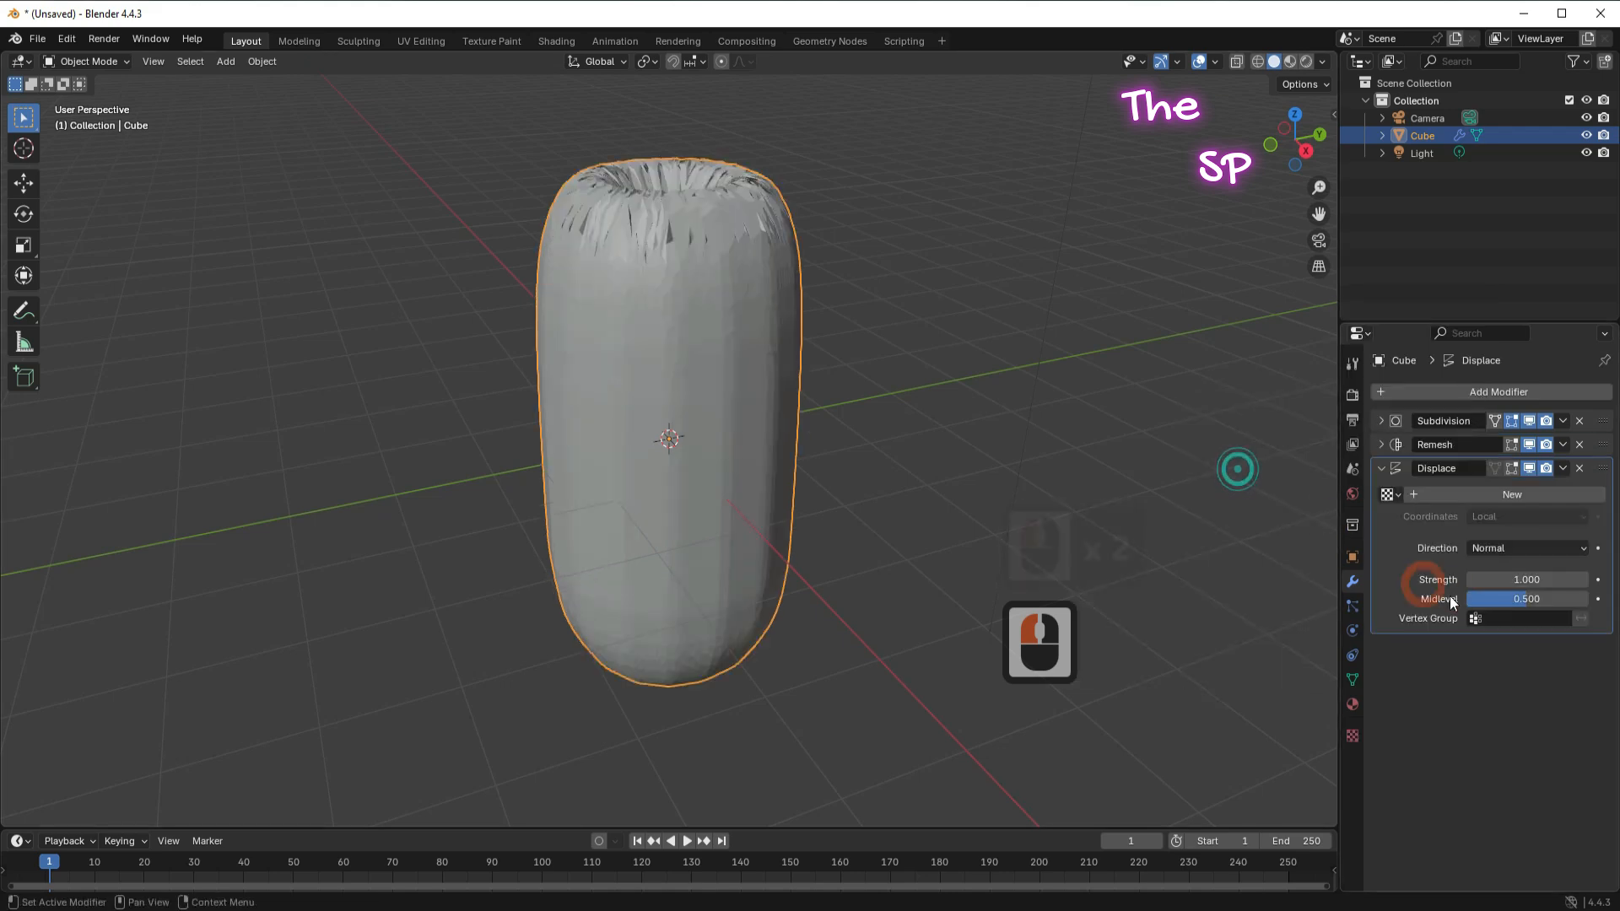
left_click(1543, 583)
type("0.08")
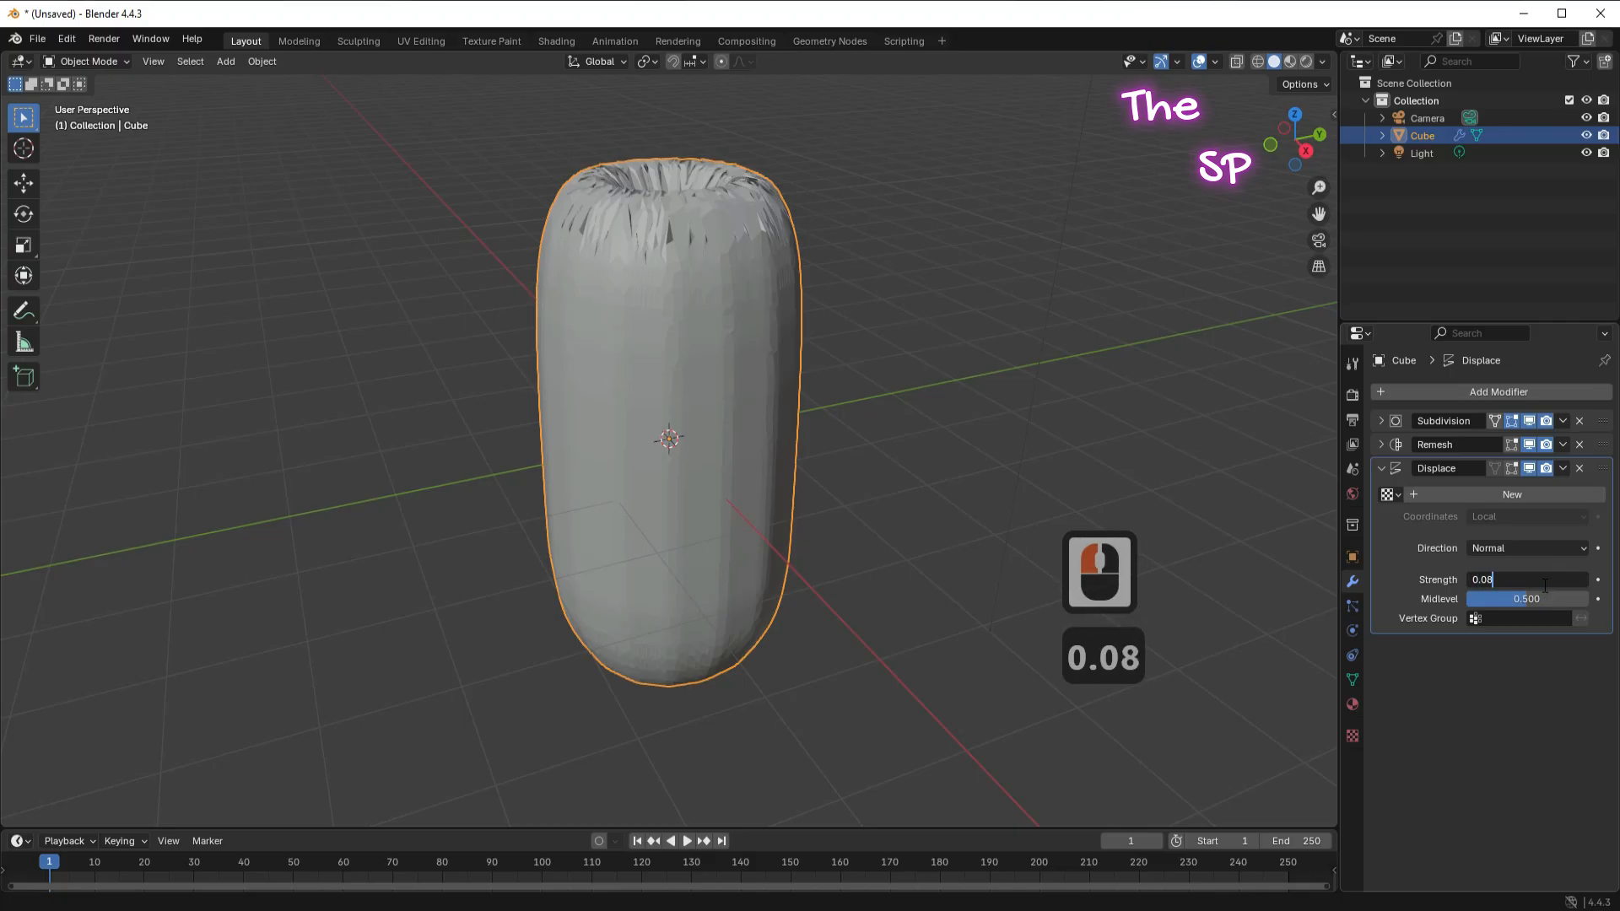
left_click(1507, 665)
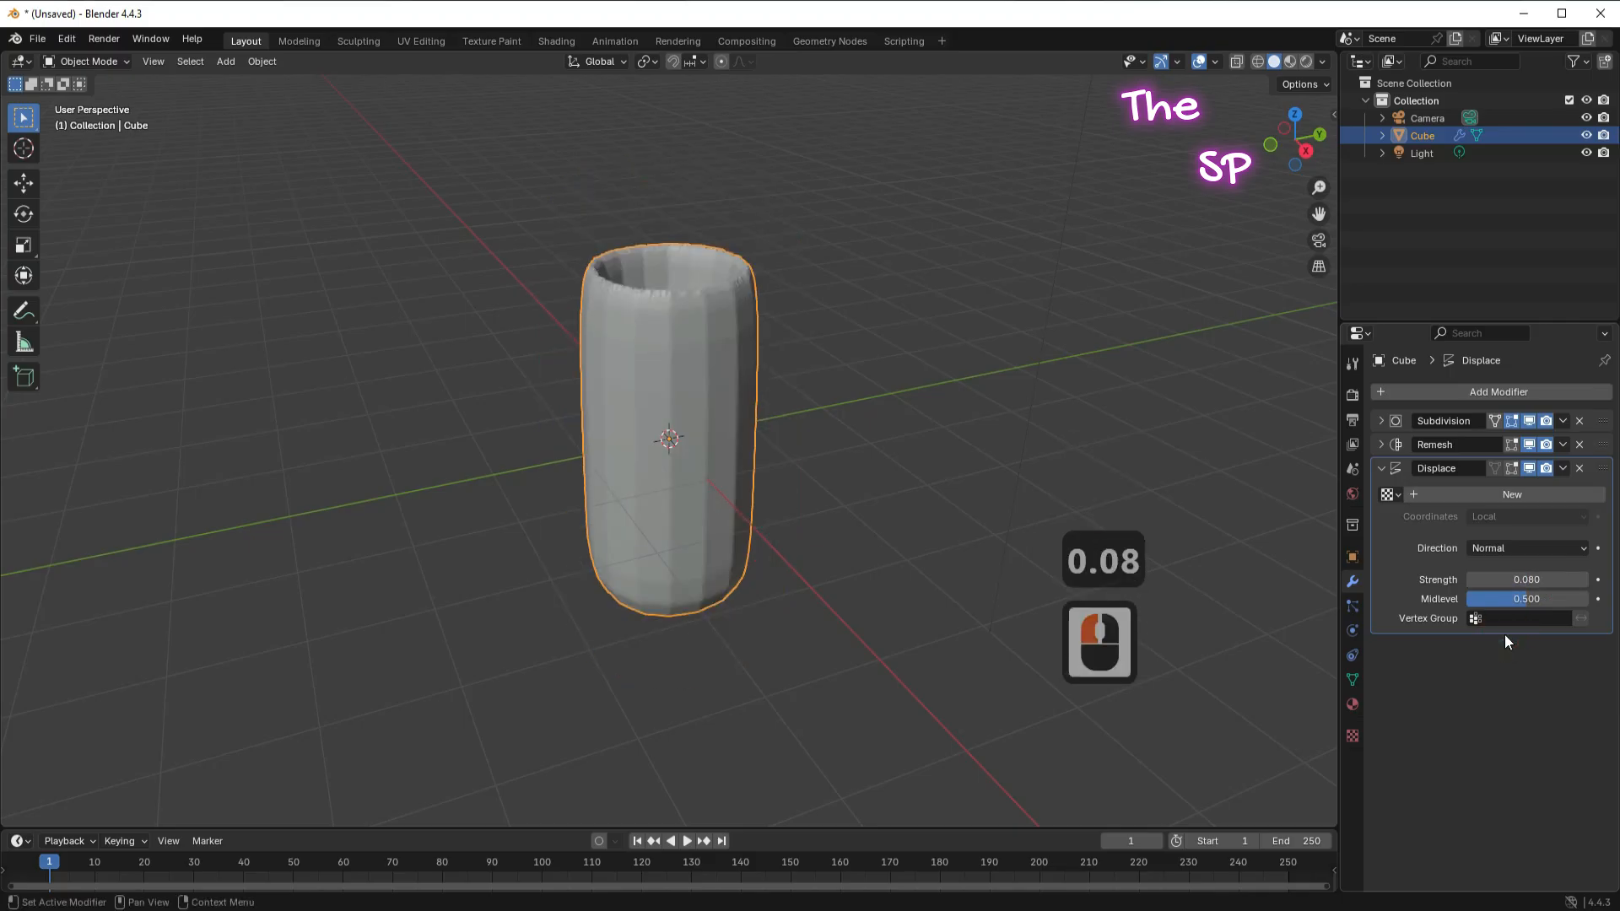
Create a new texture for the Displace modifier and set its type to Musgrave
left_click(1527, 496)
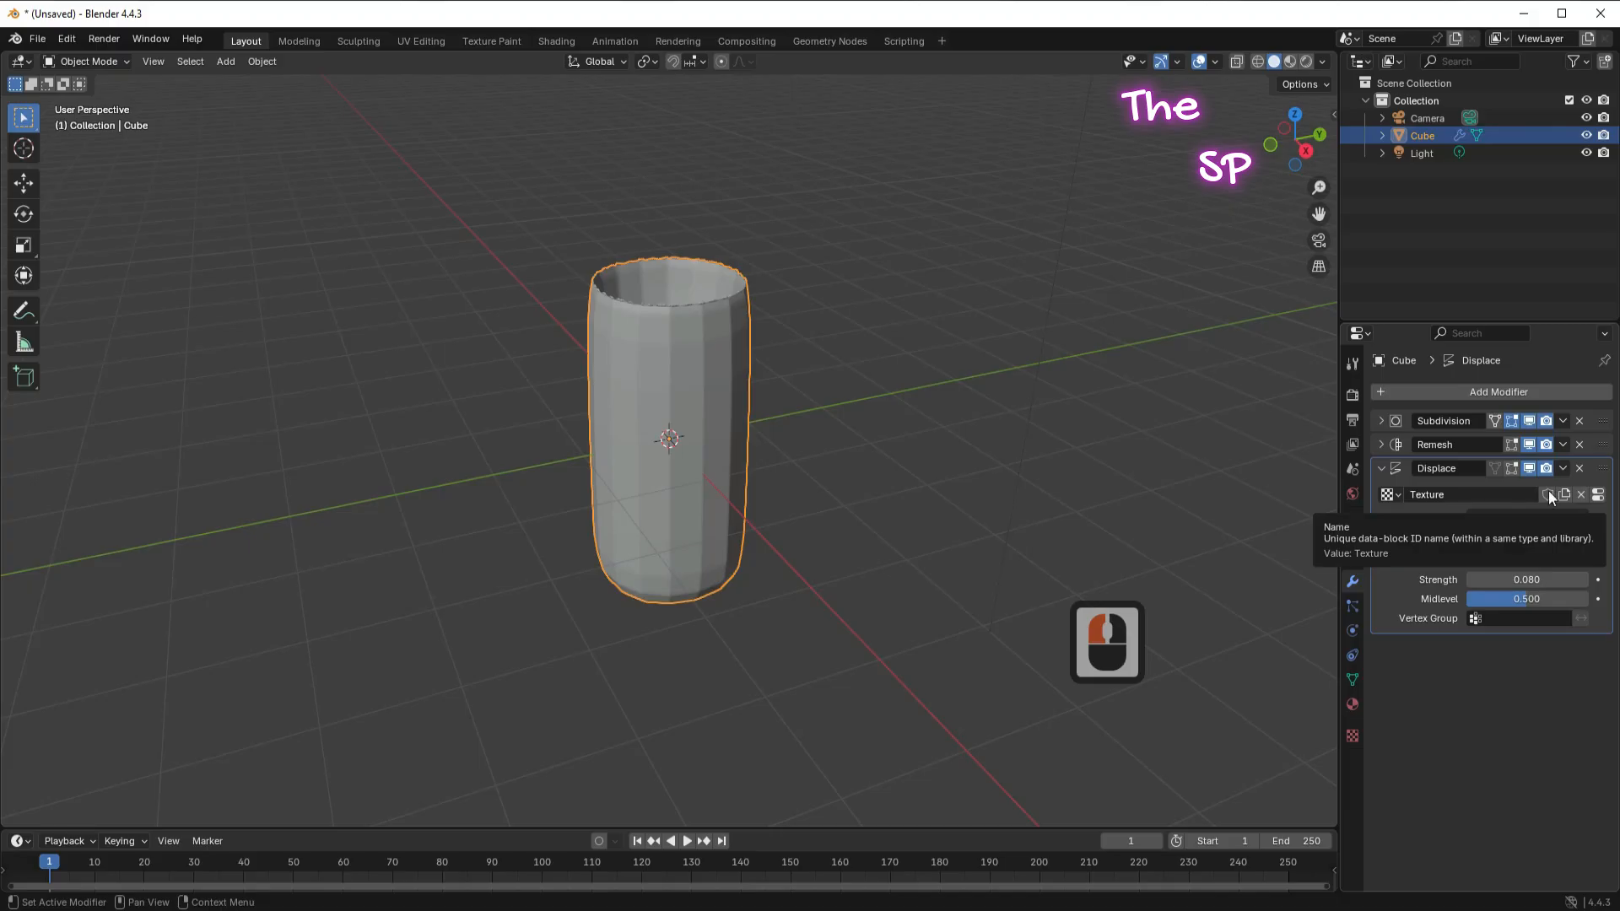
left_click(1598, 496)
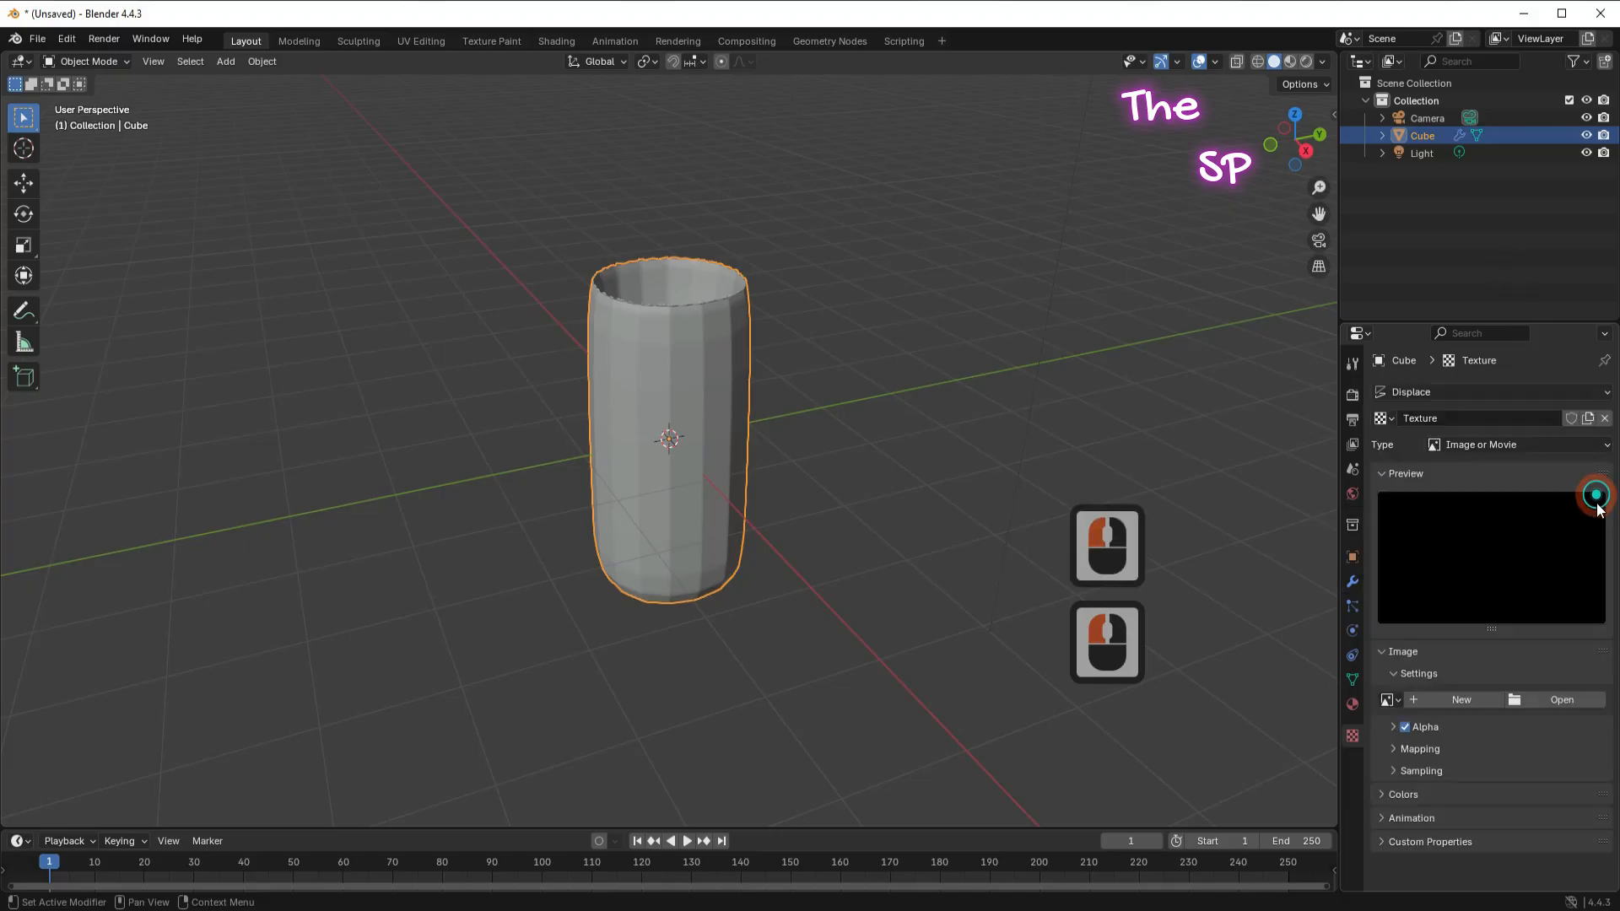
left_click(1482, 443)
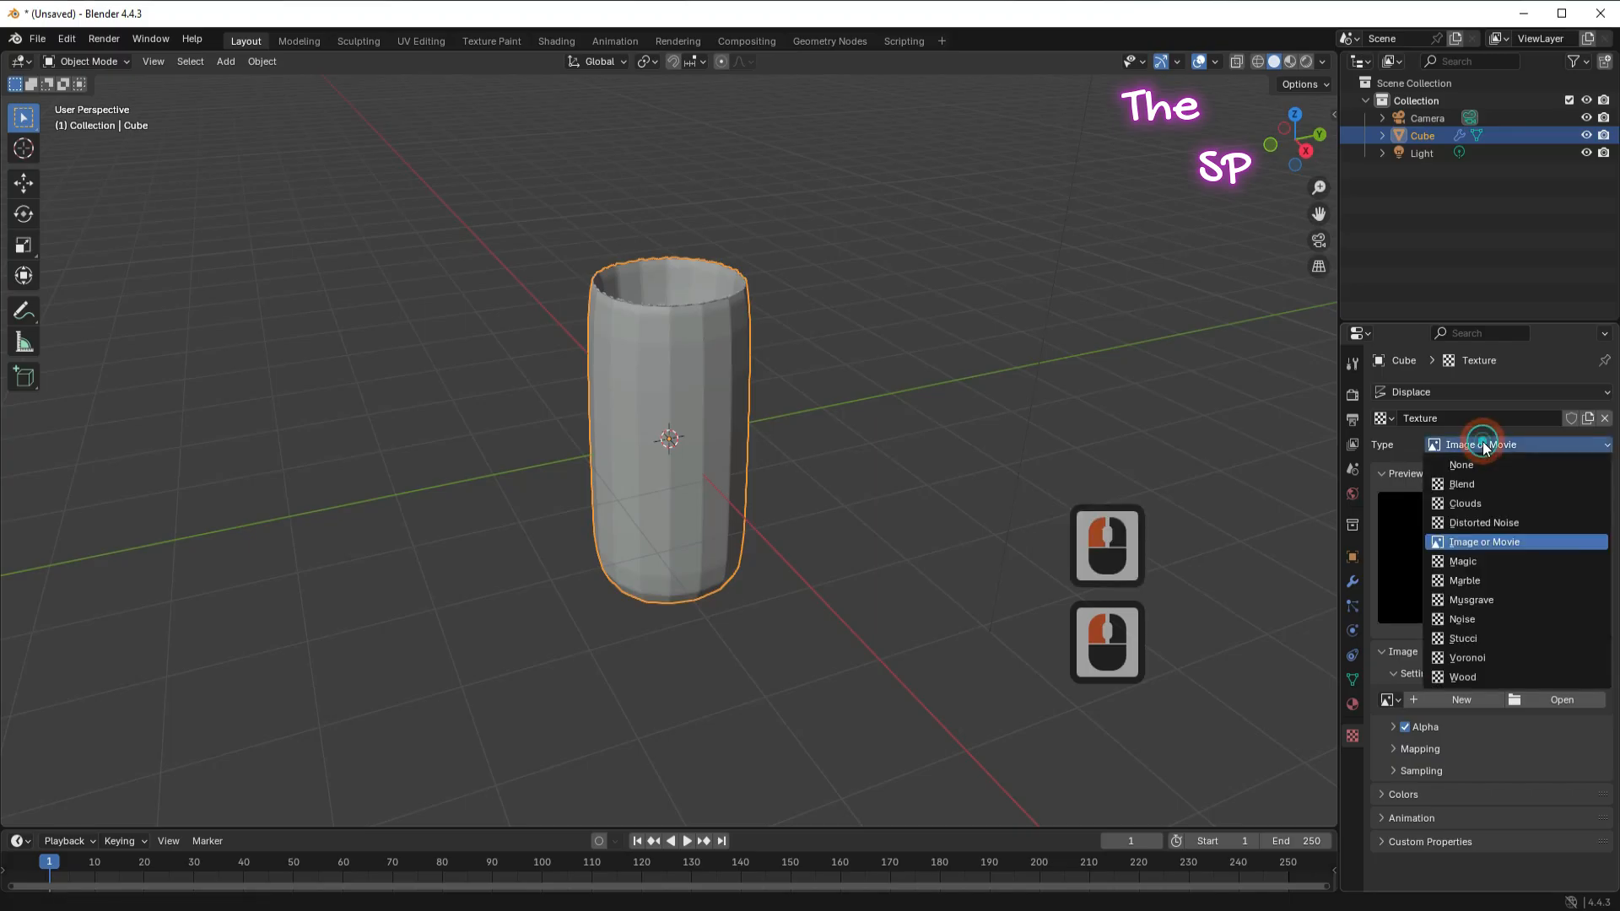
left_click(1470, 600)
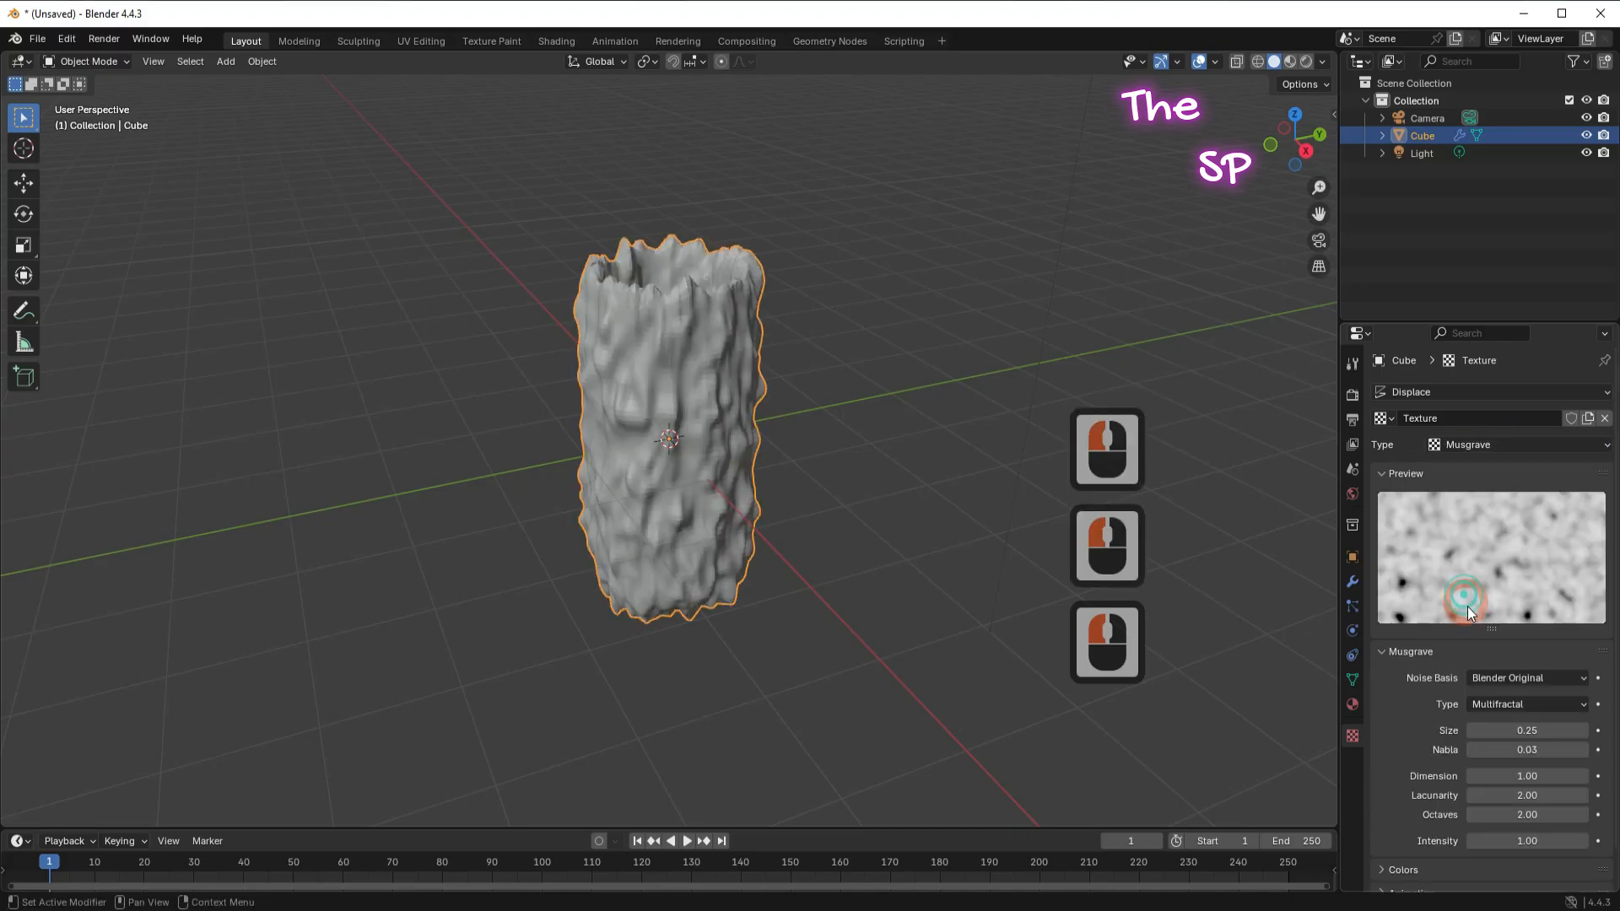
Set the Musgrave texture's size to 0.62 and its noise basis to Voronoi F2-F1
scroll(1399, 663, "down", 3)
left_click(1523, 693)
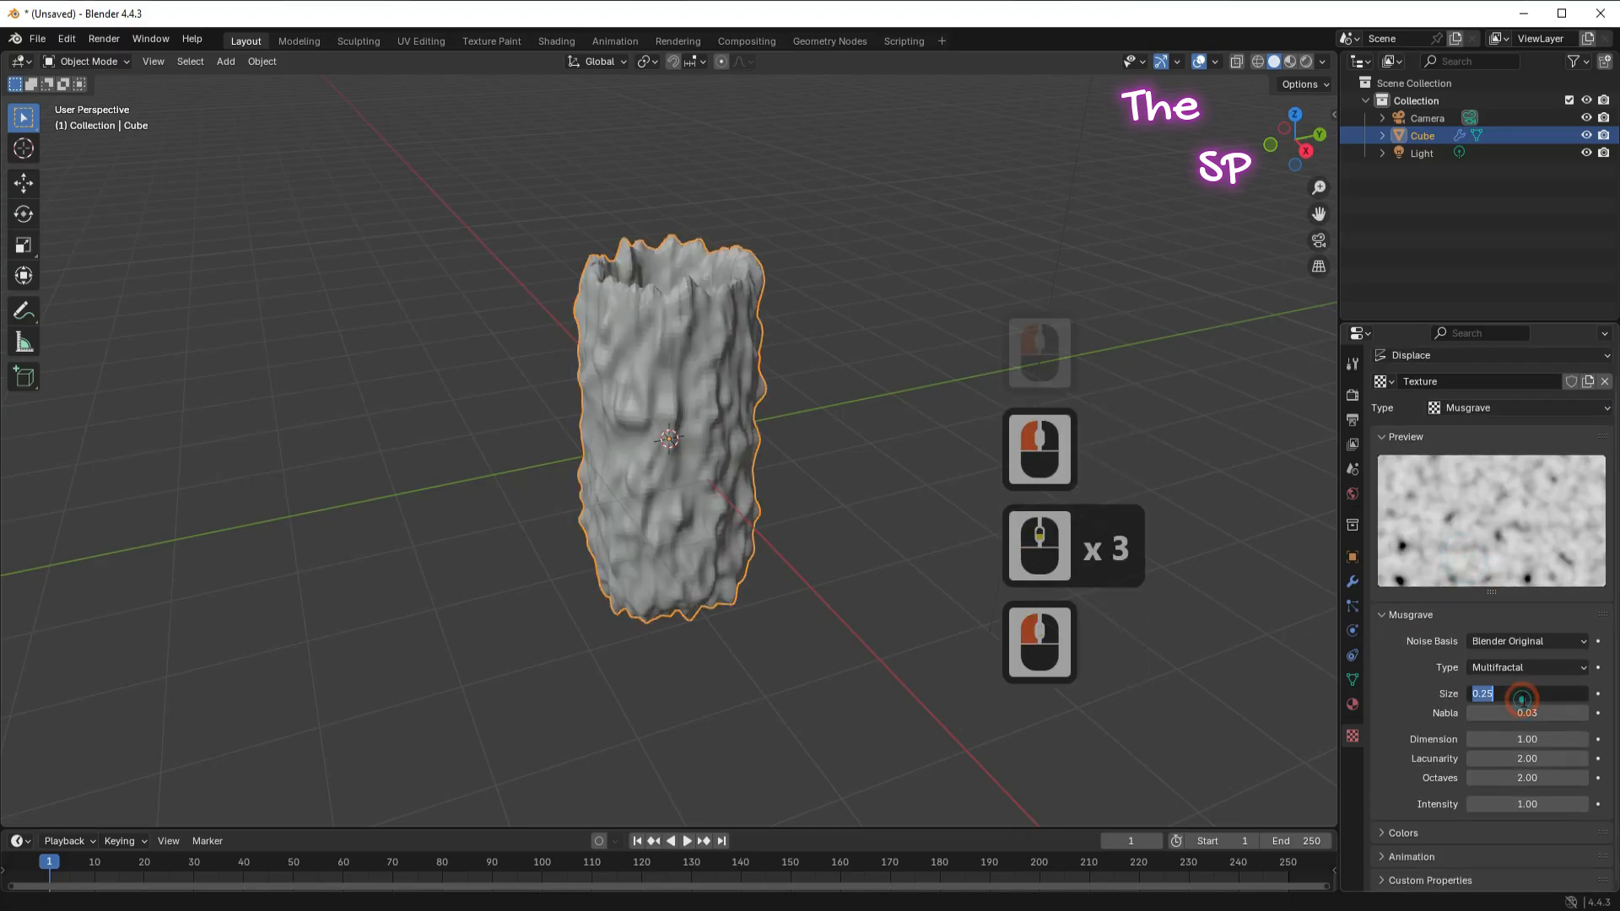
type("0.62")
key("Return")
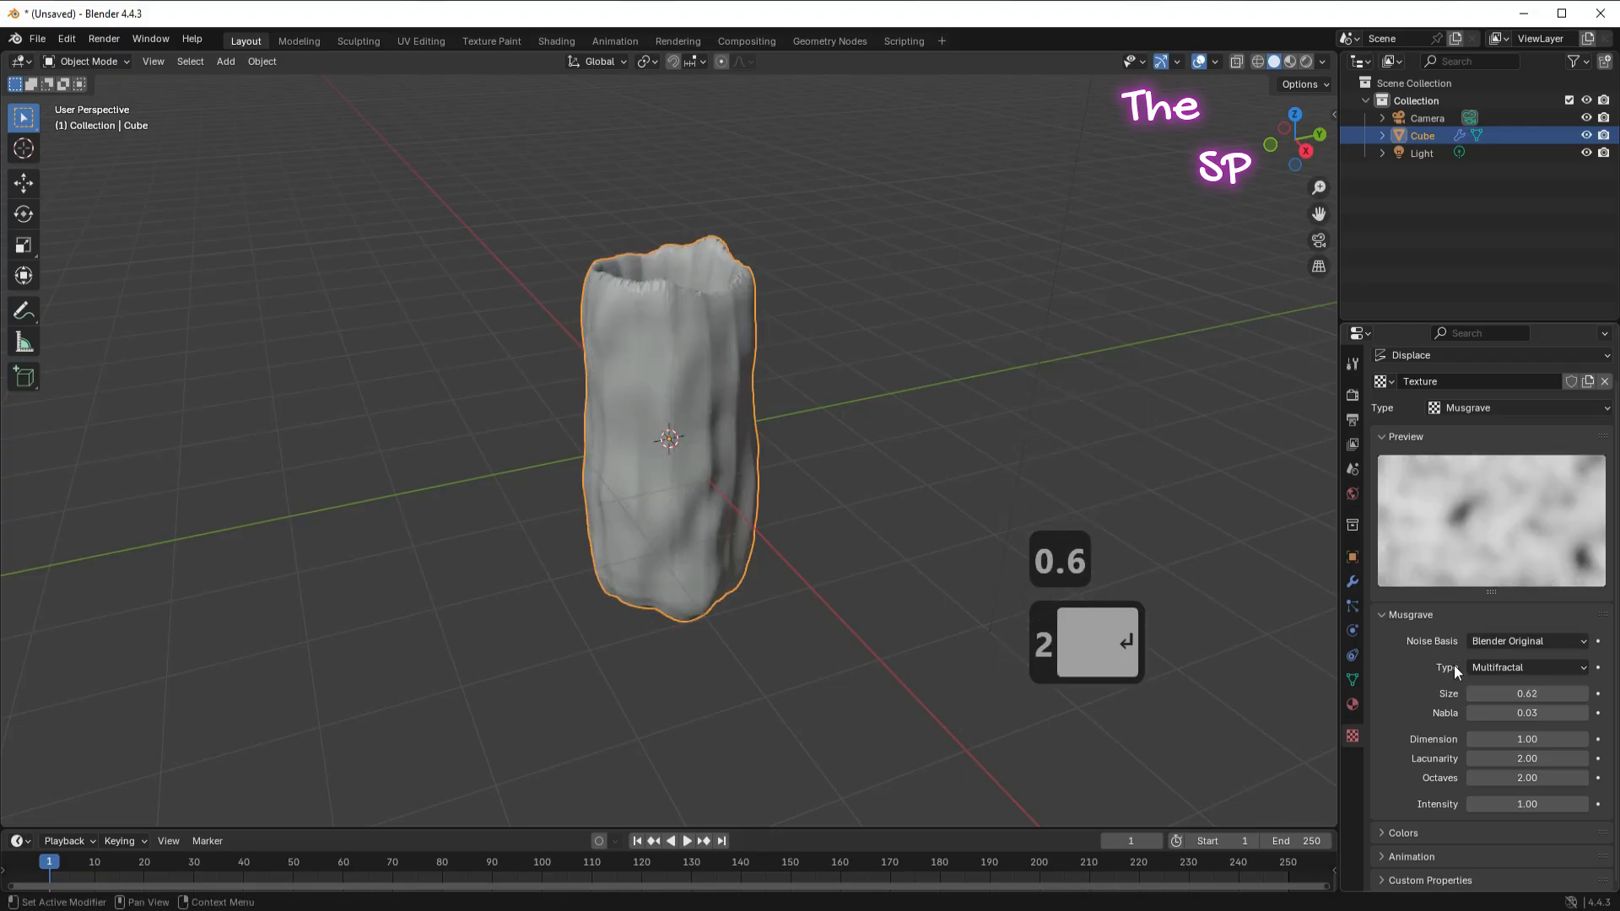
left_click(1524, 638)
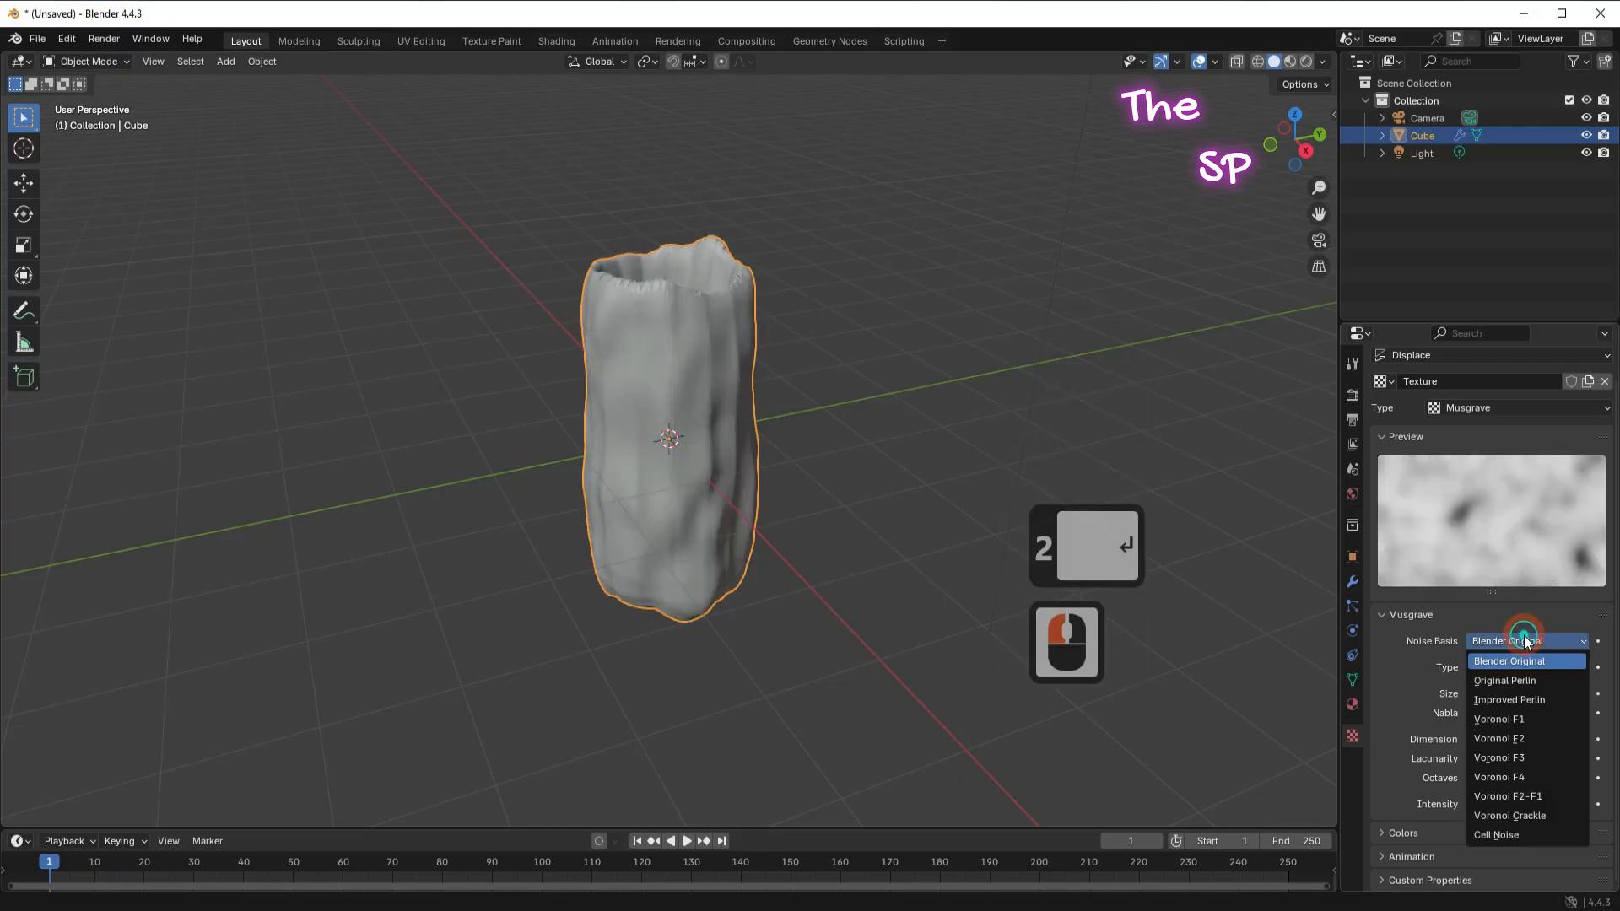
left_click(1496, 797)
Enable the color ramp in the Musgrave texture's color settings and expand its options
scroll(1383, 675, "down", 3)
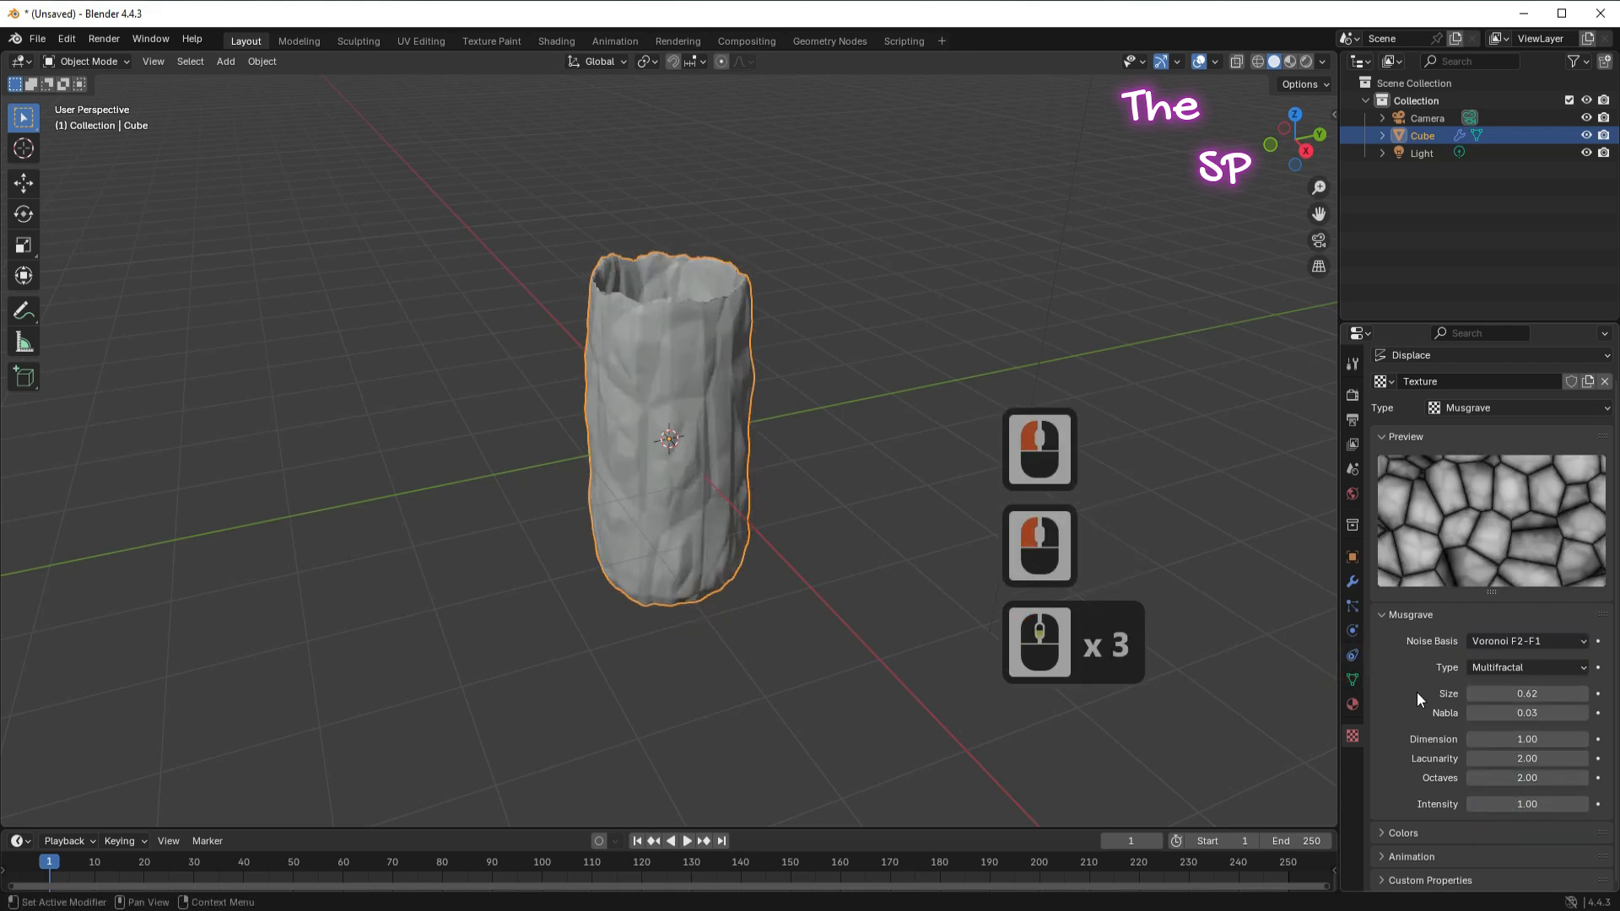
left_click(1384, 833)
scroll(1392, 776, "down", 7)
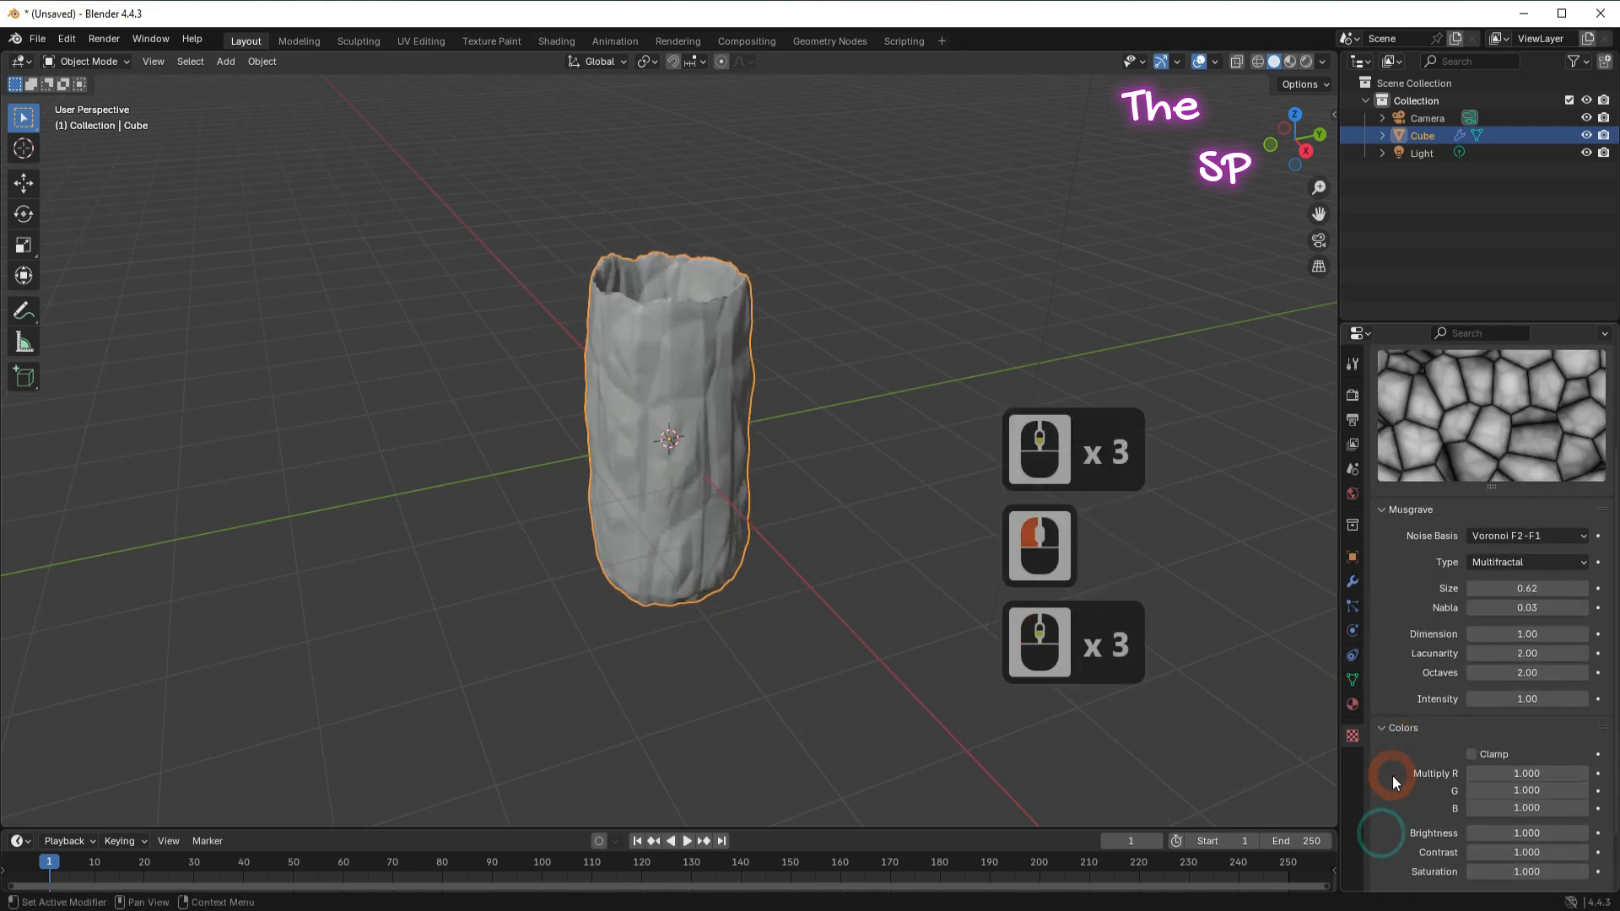
left_click(1403, 833)
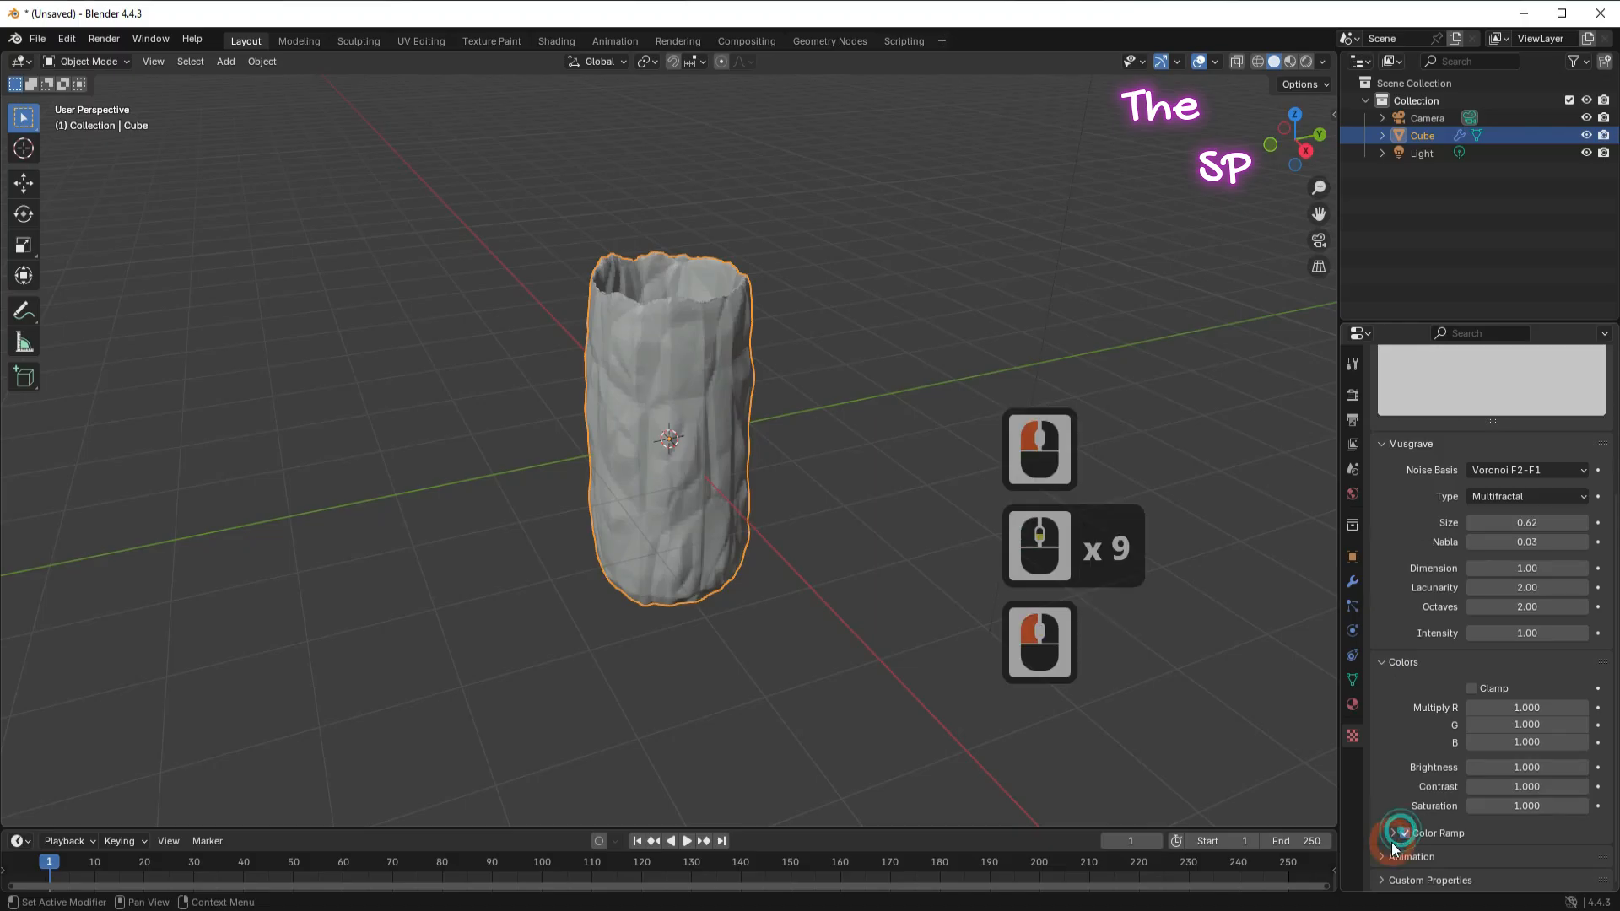
left_click(1392, 834)
scroll(1395, 802, "down", 6)
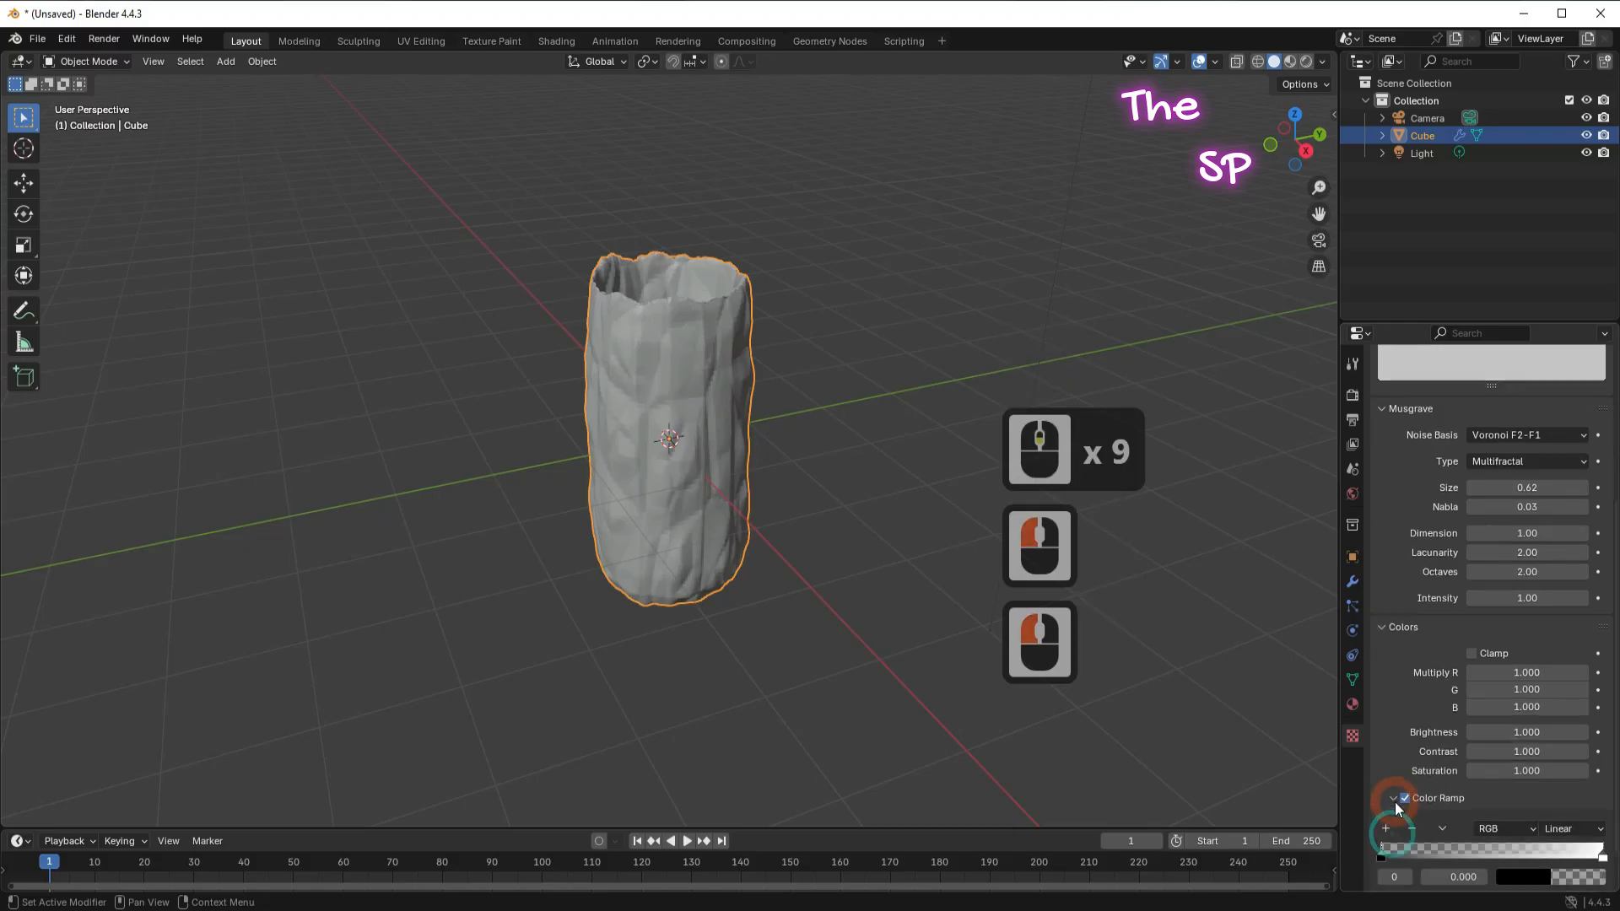
Set the position of the color ramp's first, black stop to 0.02
left_click(1379, 803)
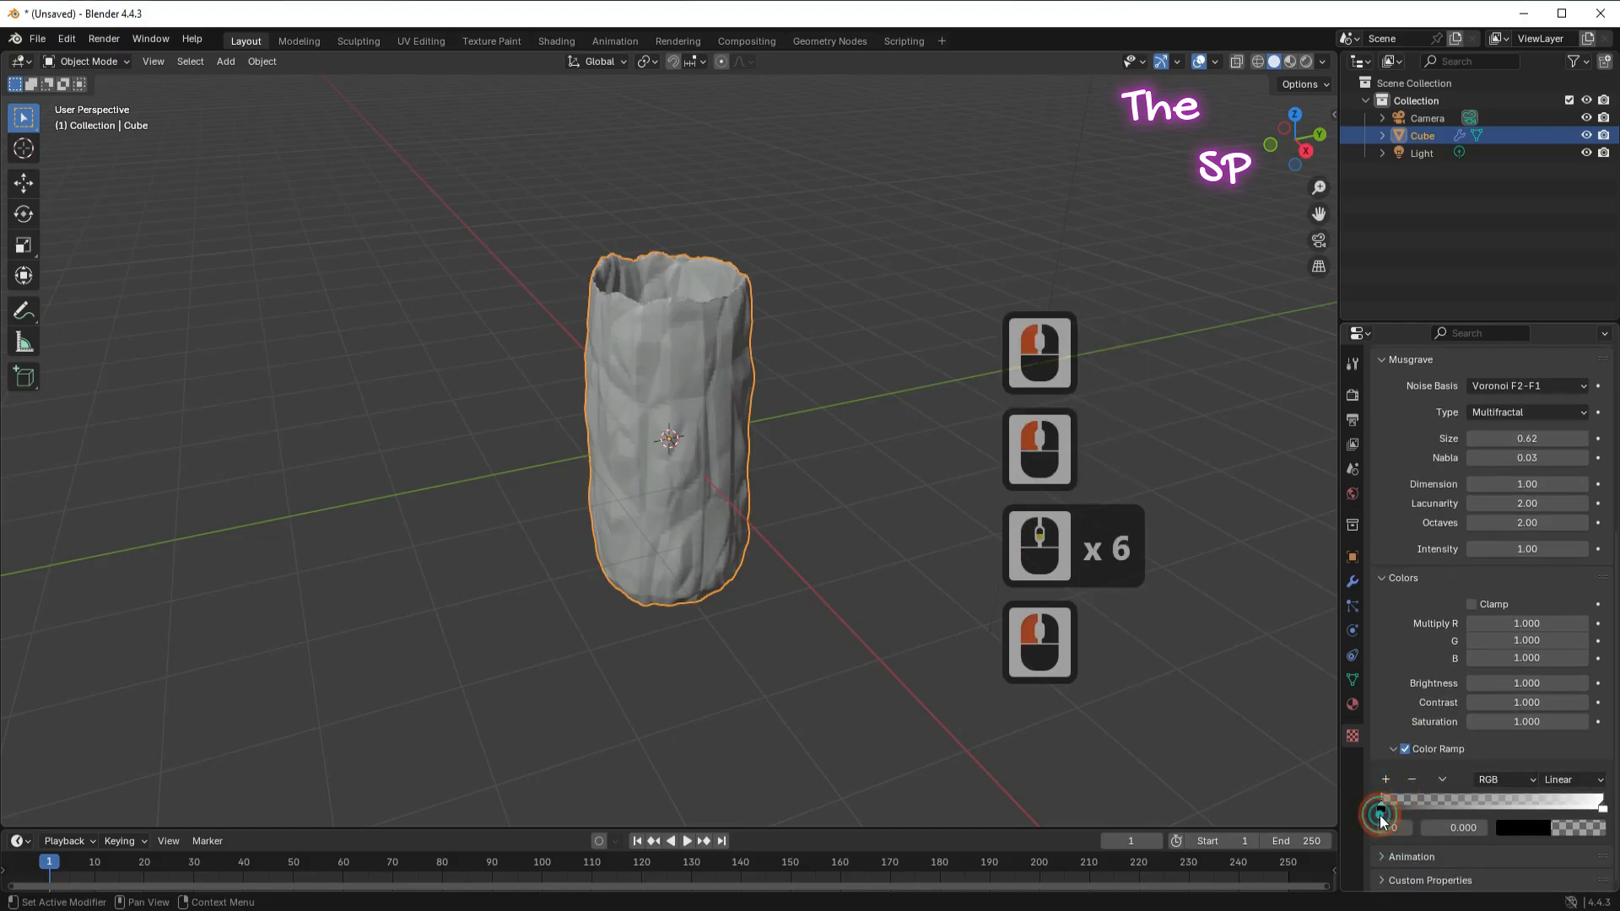
left_click(1455, 828)
type("0.02")
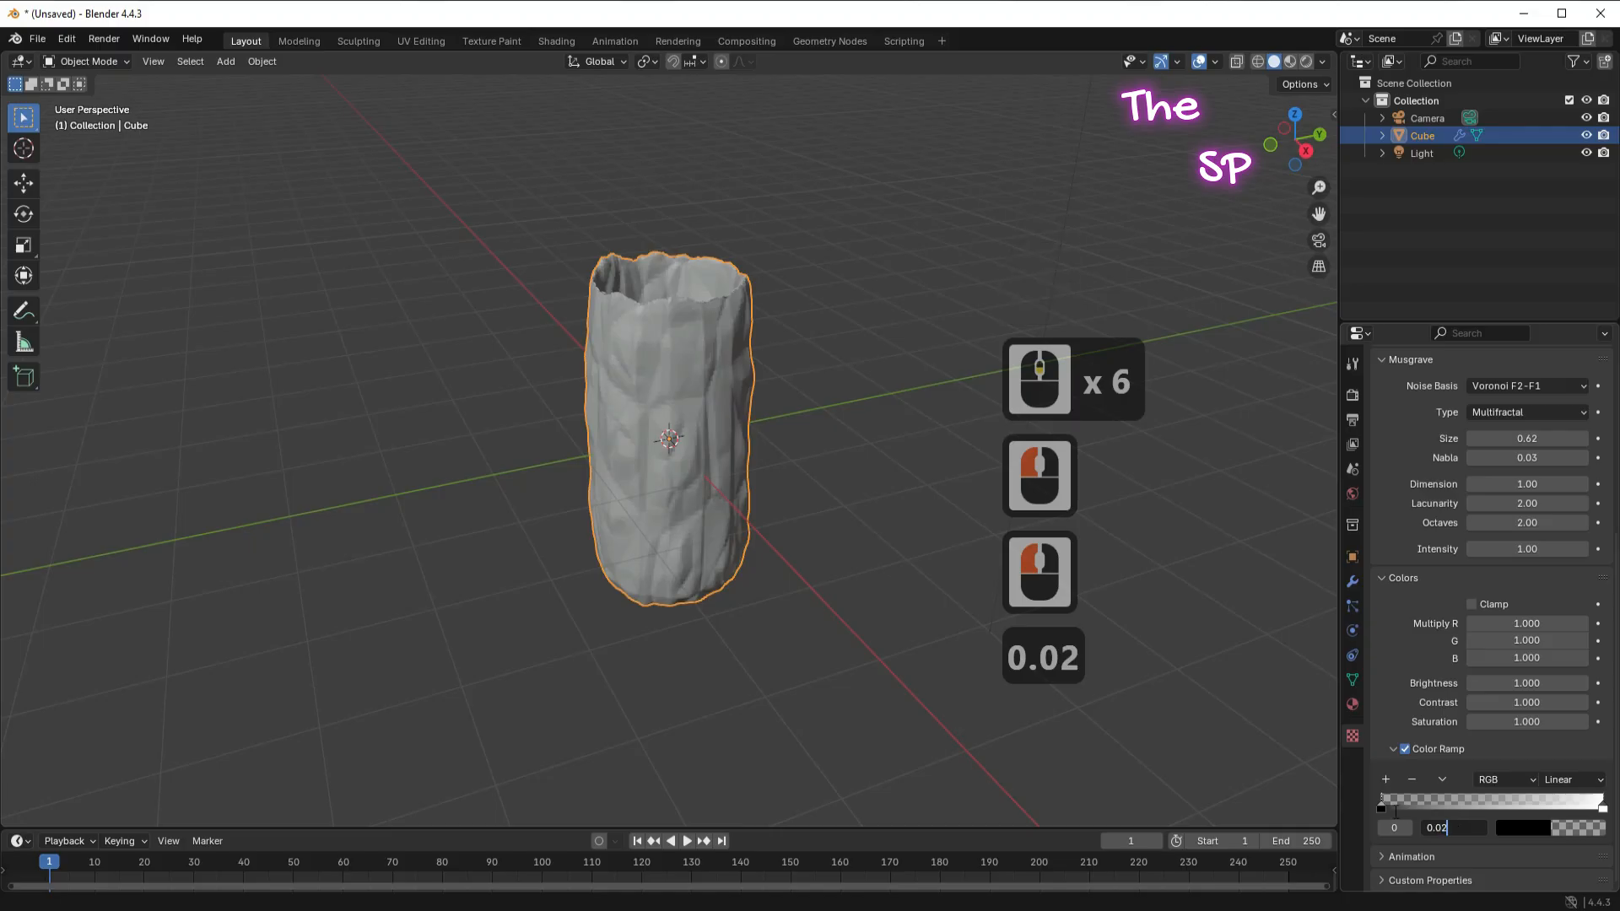
left_click(1378, 772)
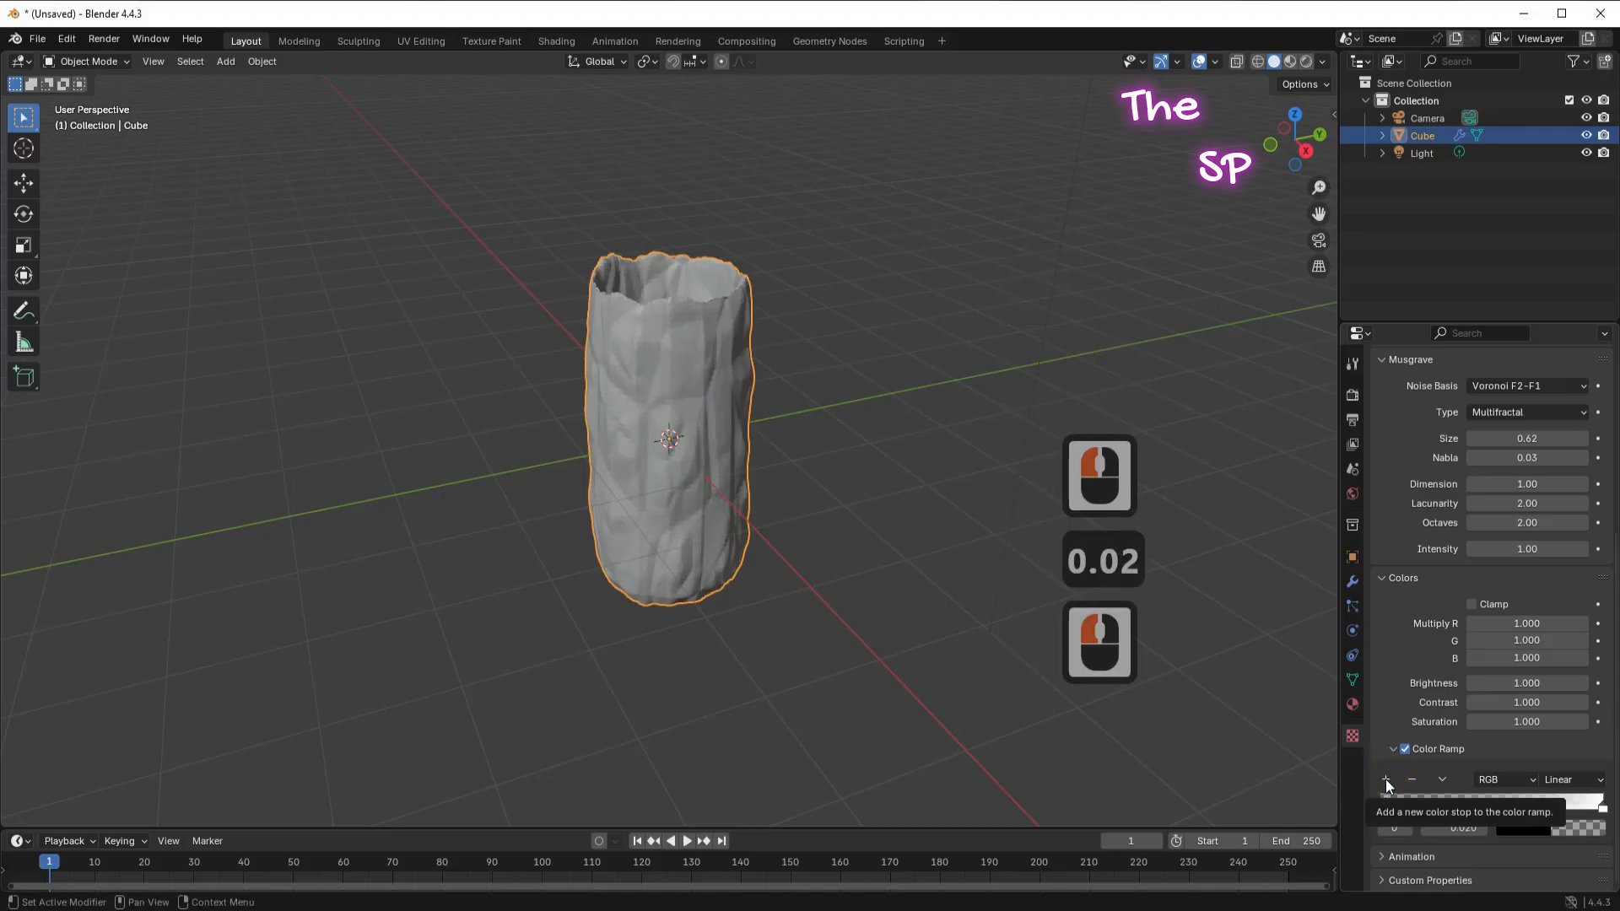
Add a color stop to the ramp at position 0.215 and raise its color value to 1.000 for white
left_click(1385, 778)
left_click(1466, 829)
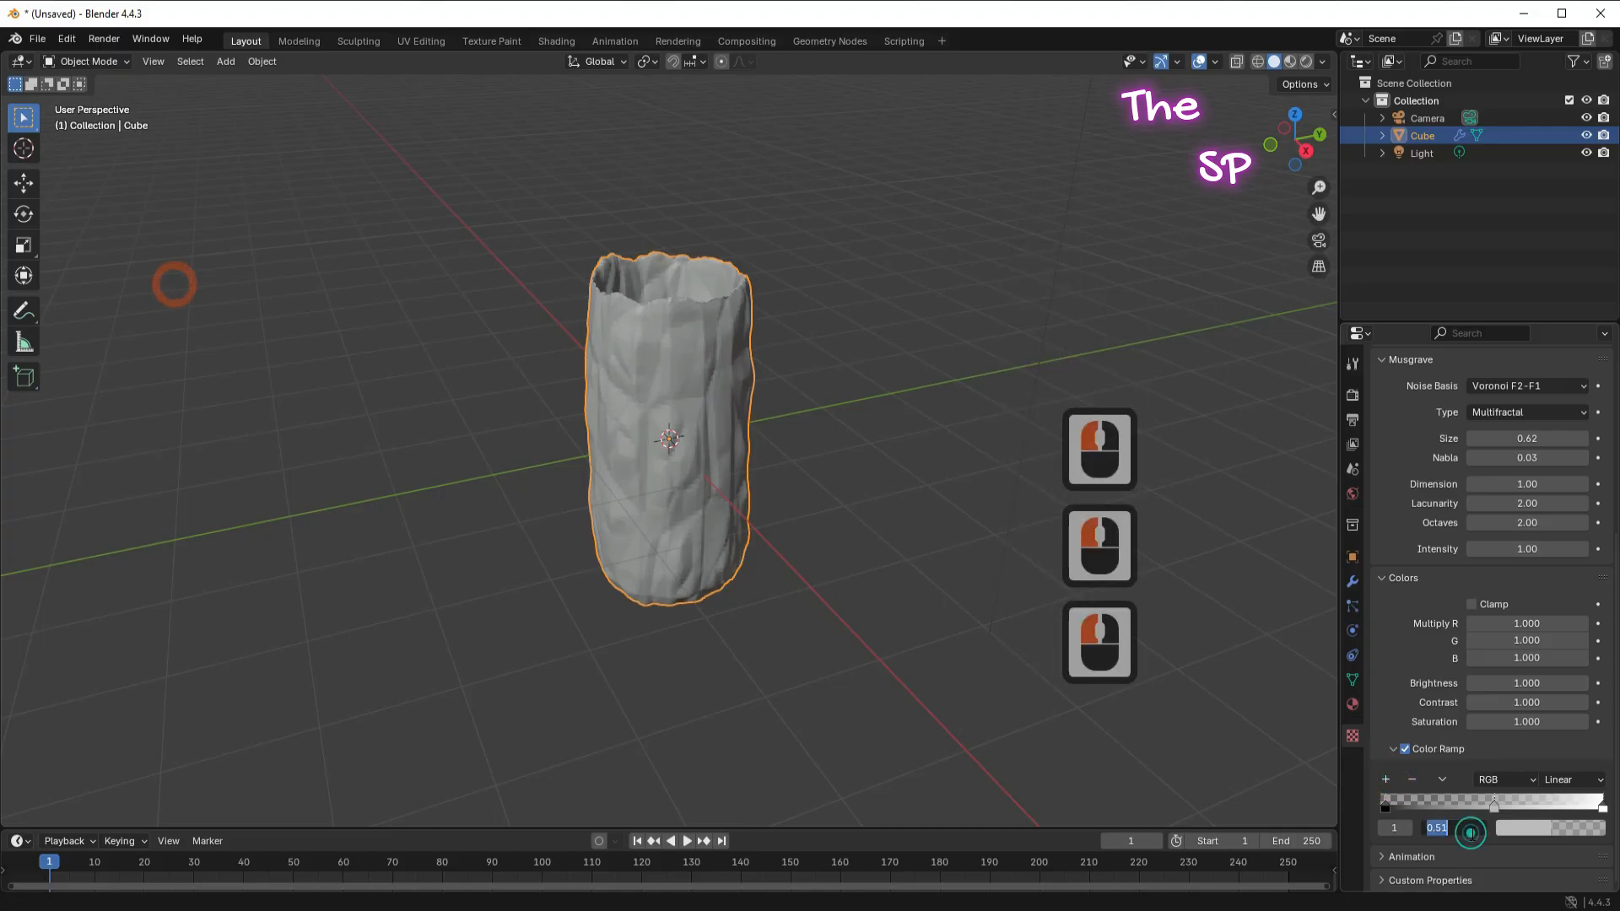
type("0.215")
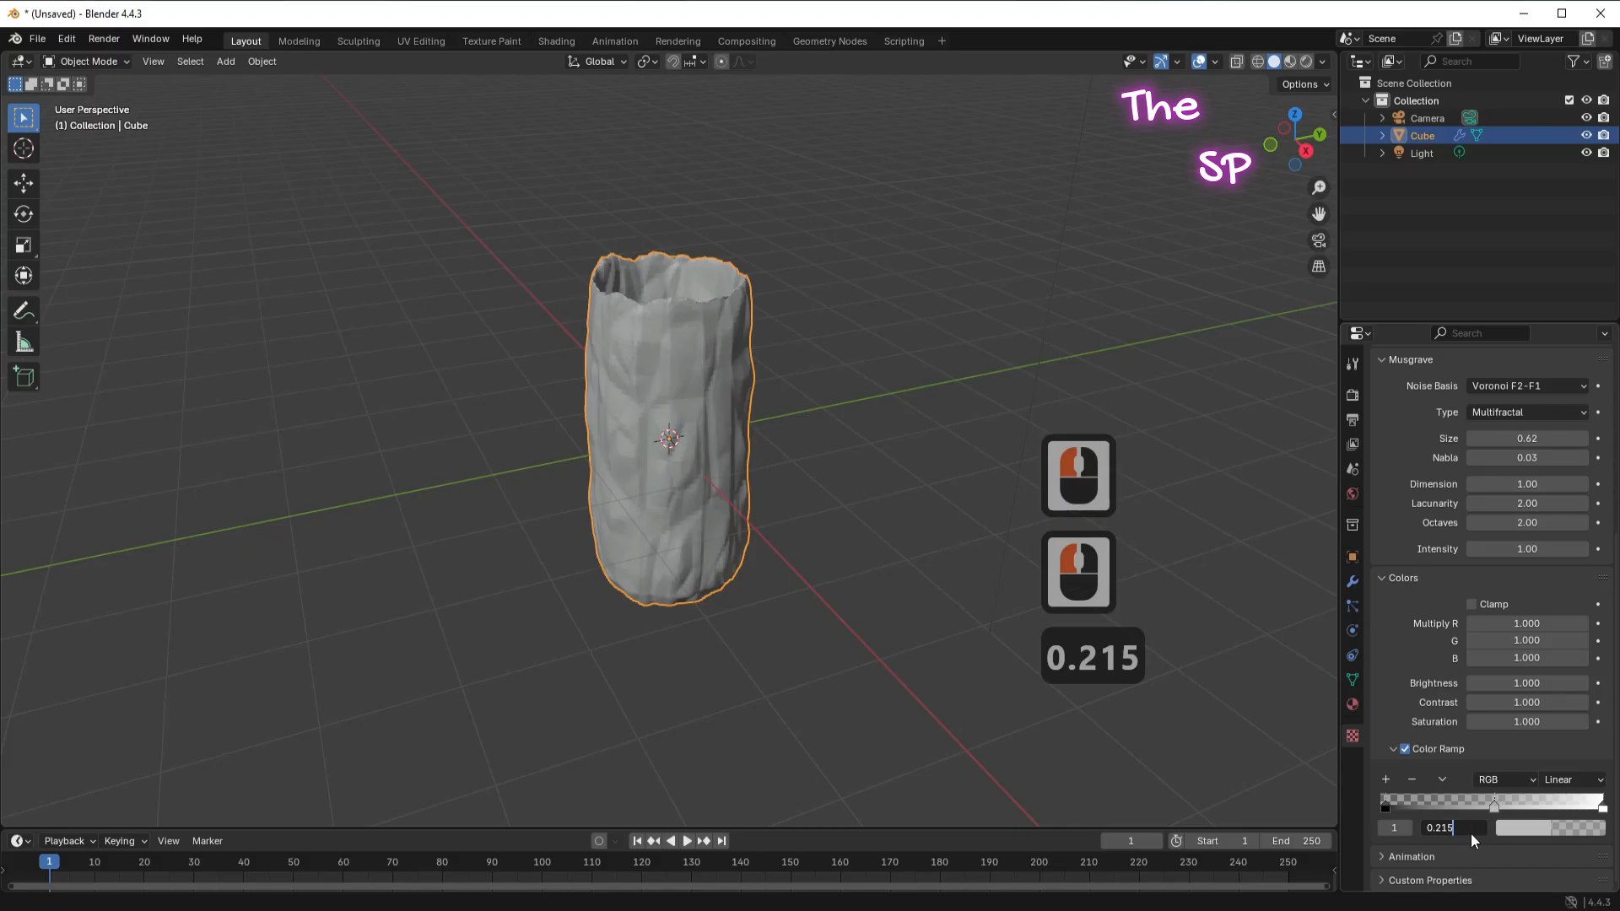
key("Return")
left_click(1538, 834)
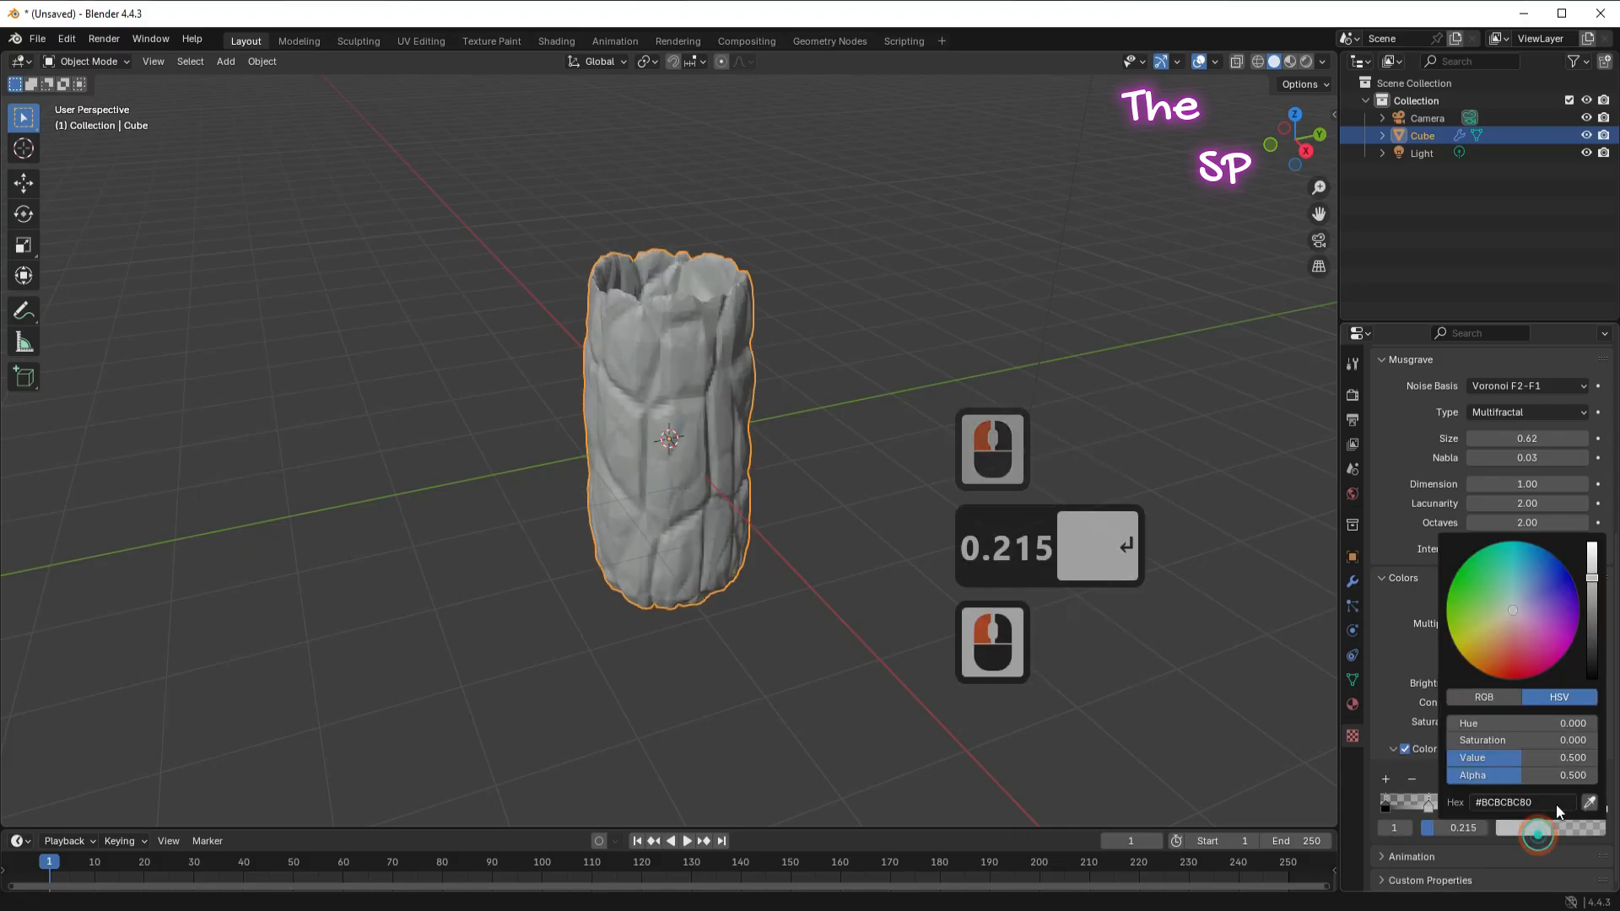
left_click_drag(1594, 588, 1592, 544)
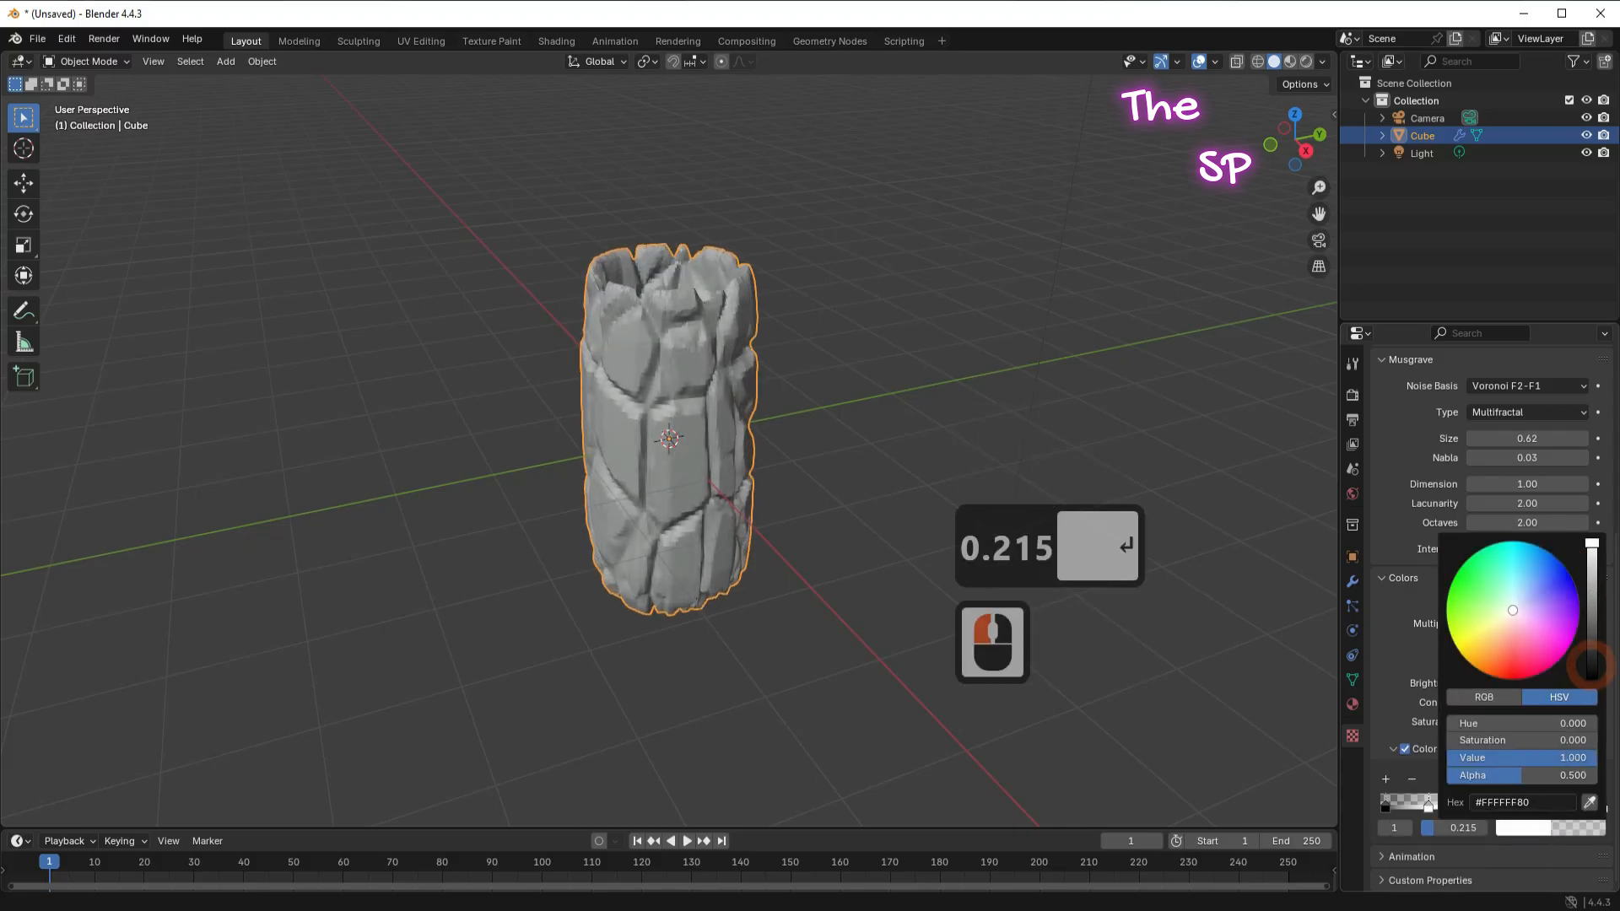
Widen the cylindrical object by scaling it along X and Y only, leaving out the Z axis
left_click(691, 312)
key("s")
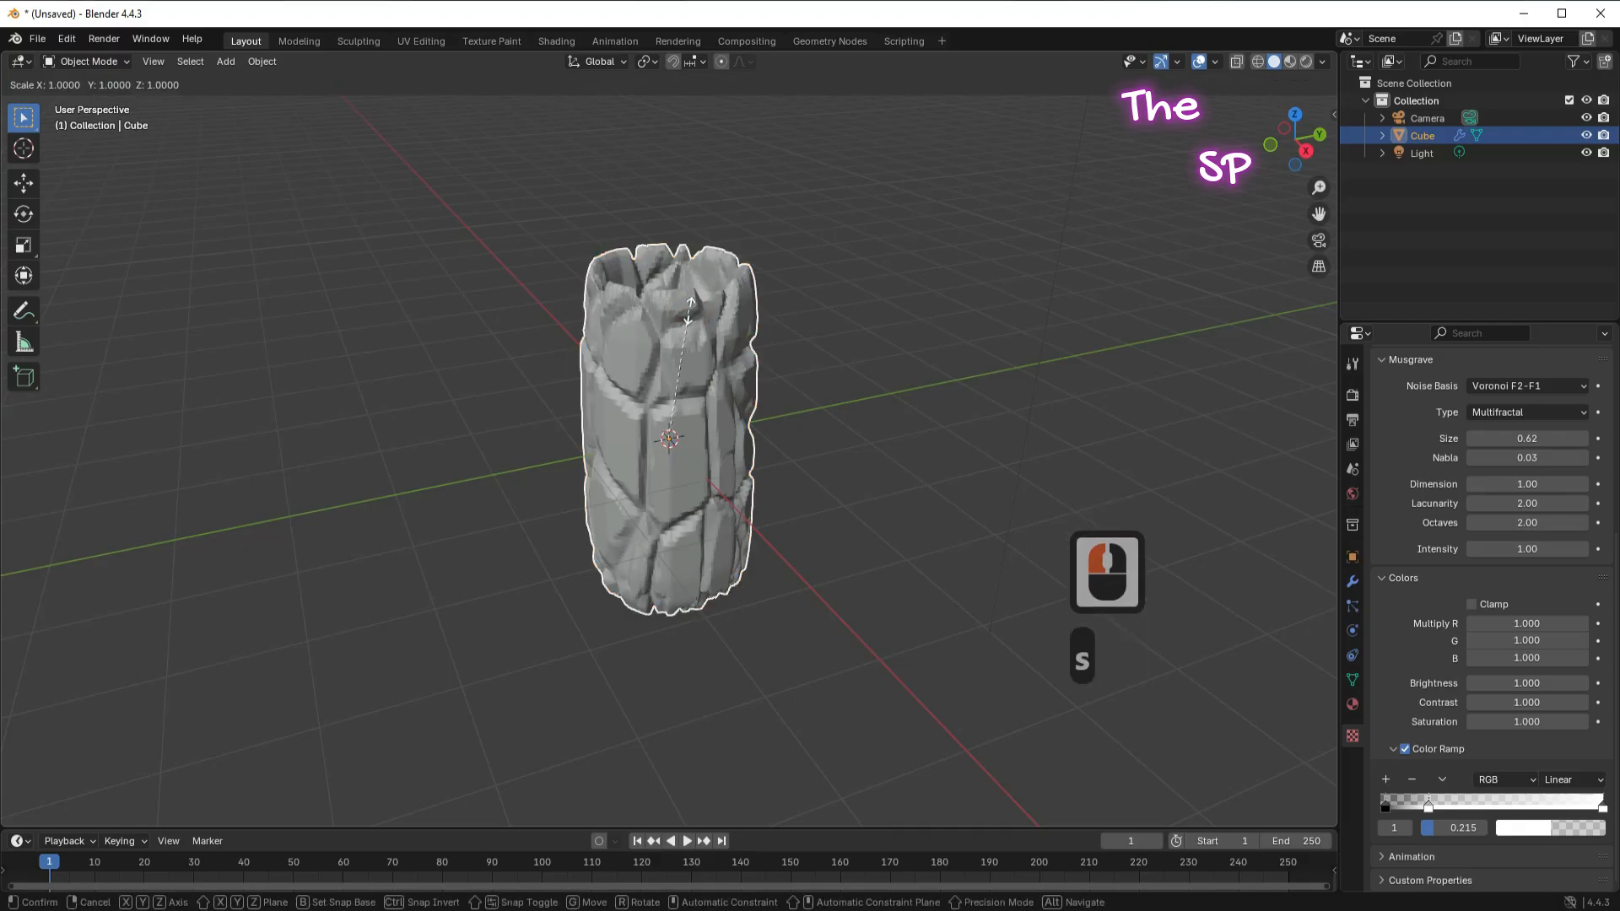
key("z")
left_click(686, 351)
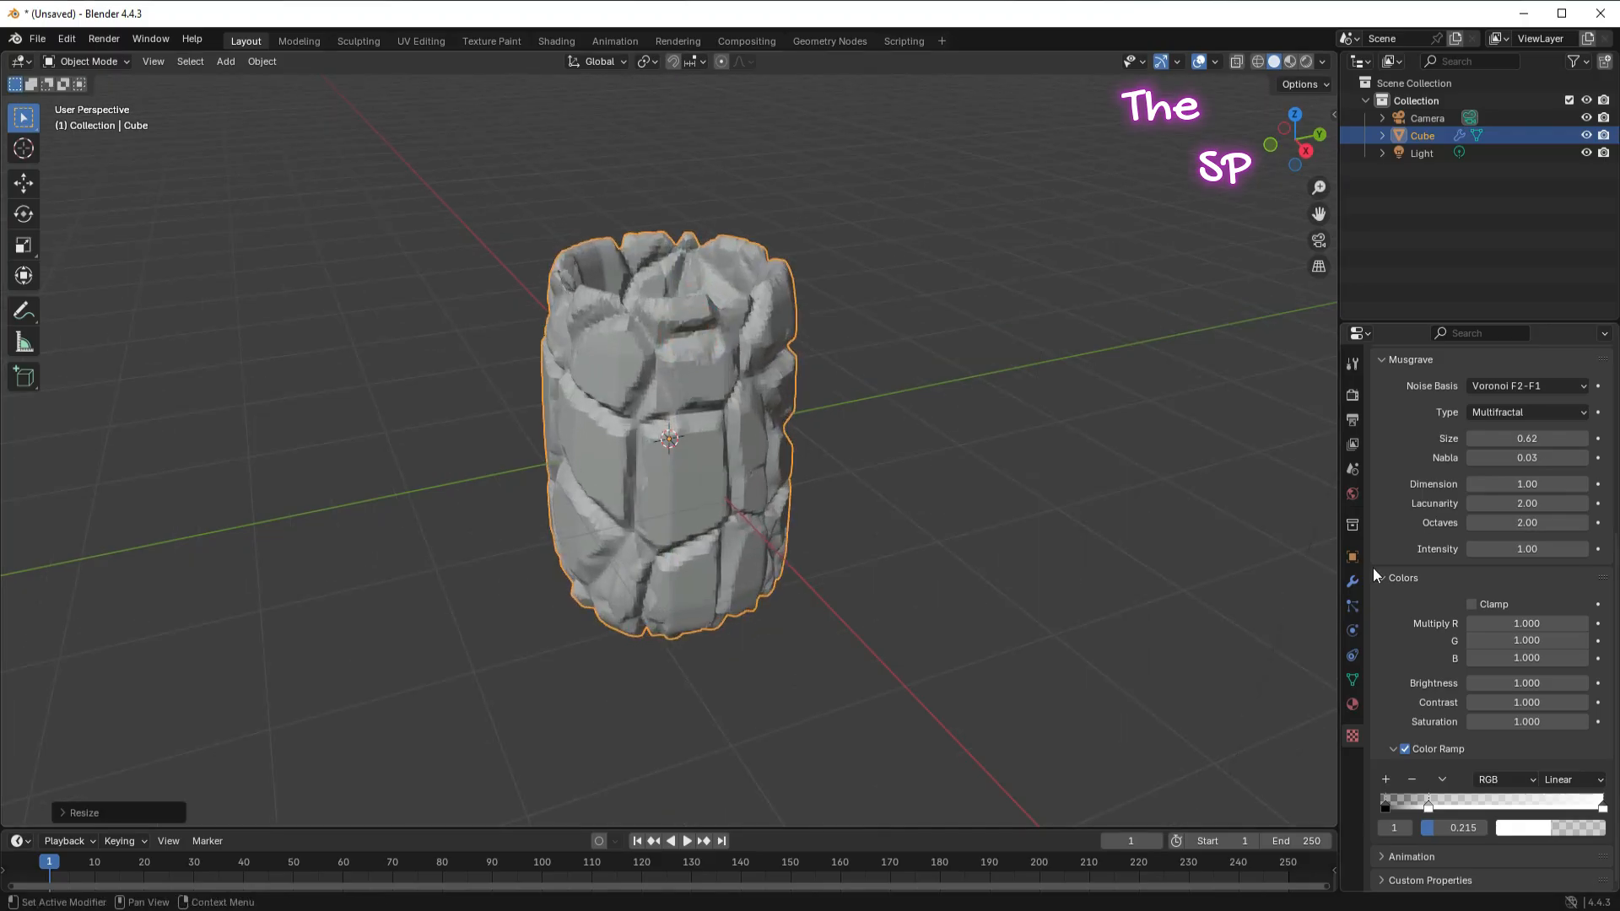
Duplicate the Displace modifier and collapse the original one
left_click(1352, 582)
left_click(1562, 469)
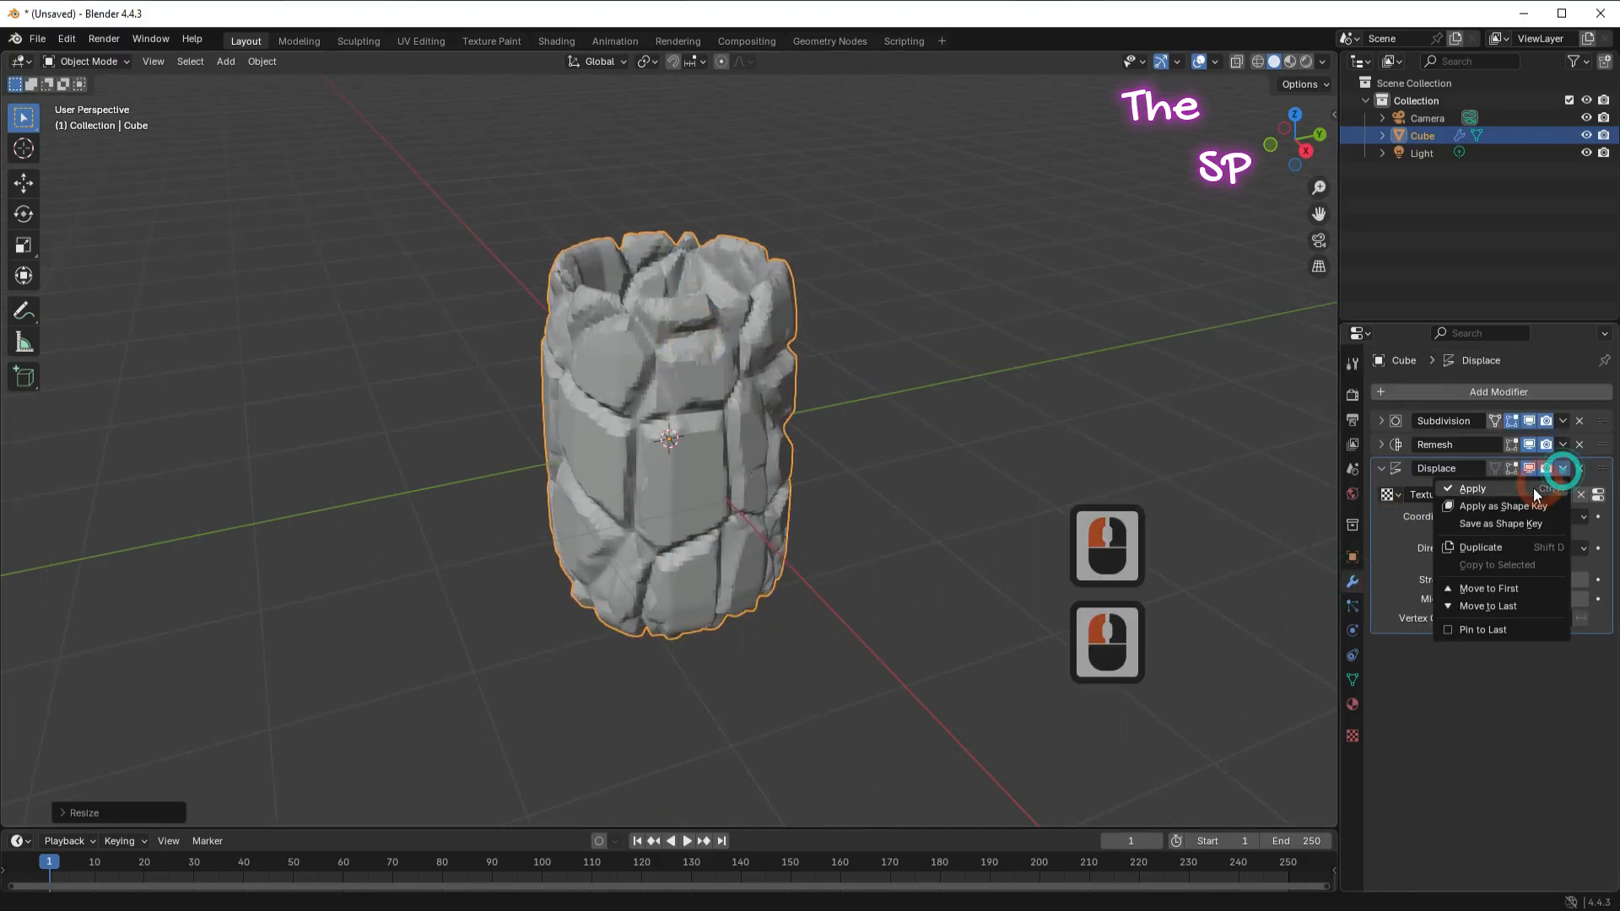
left_click(1478, 547)
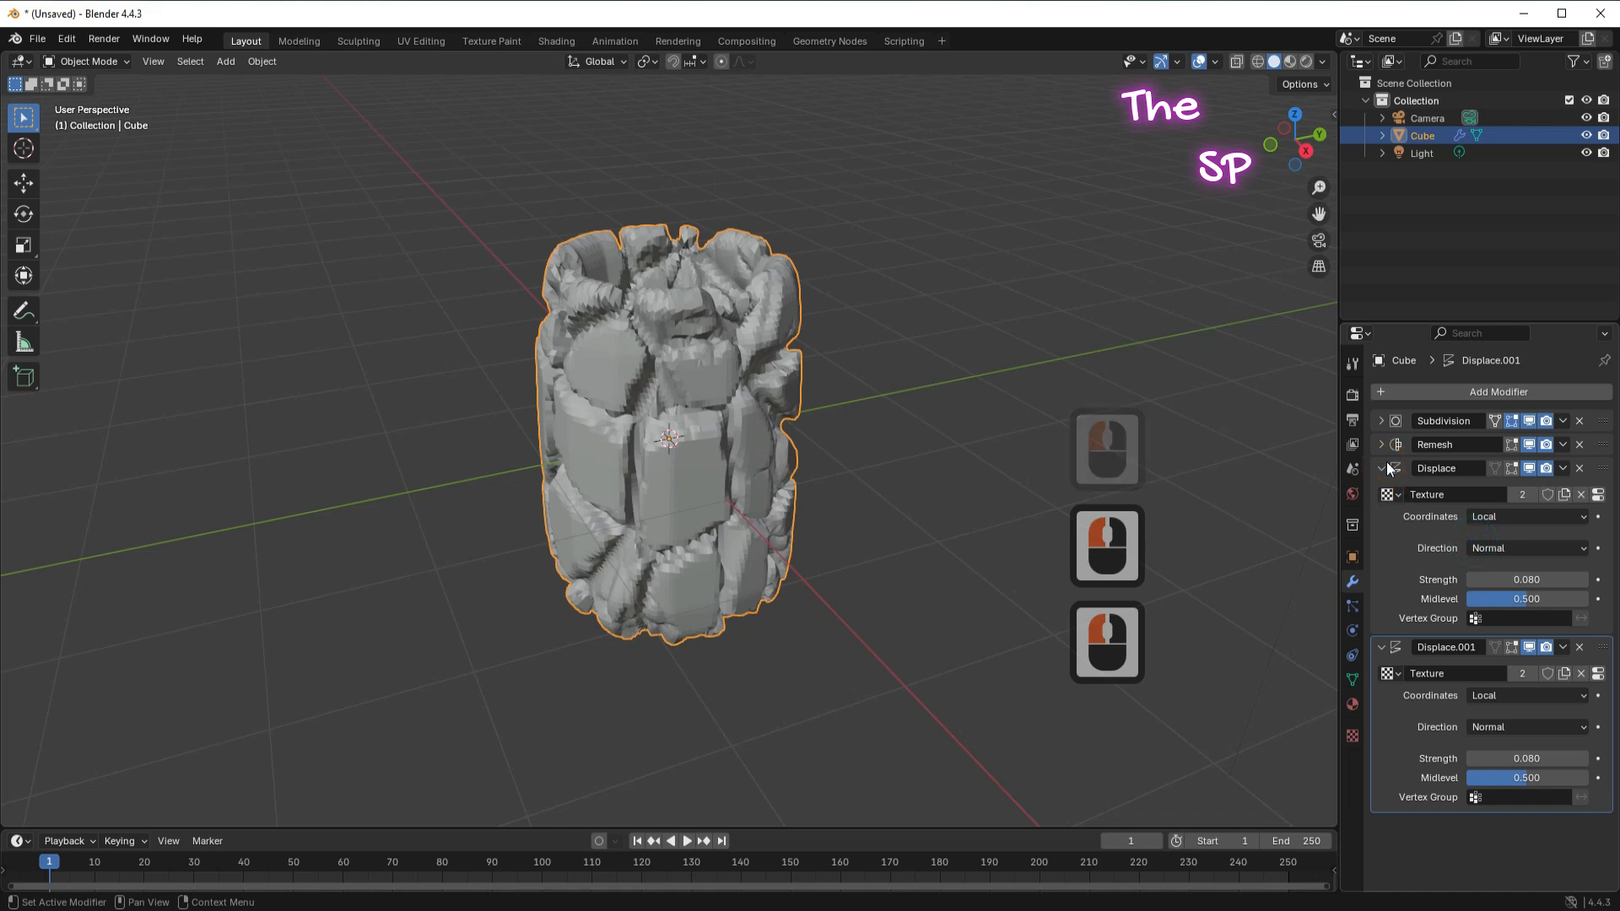
left_click(1381, 468)
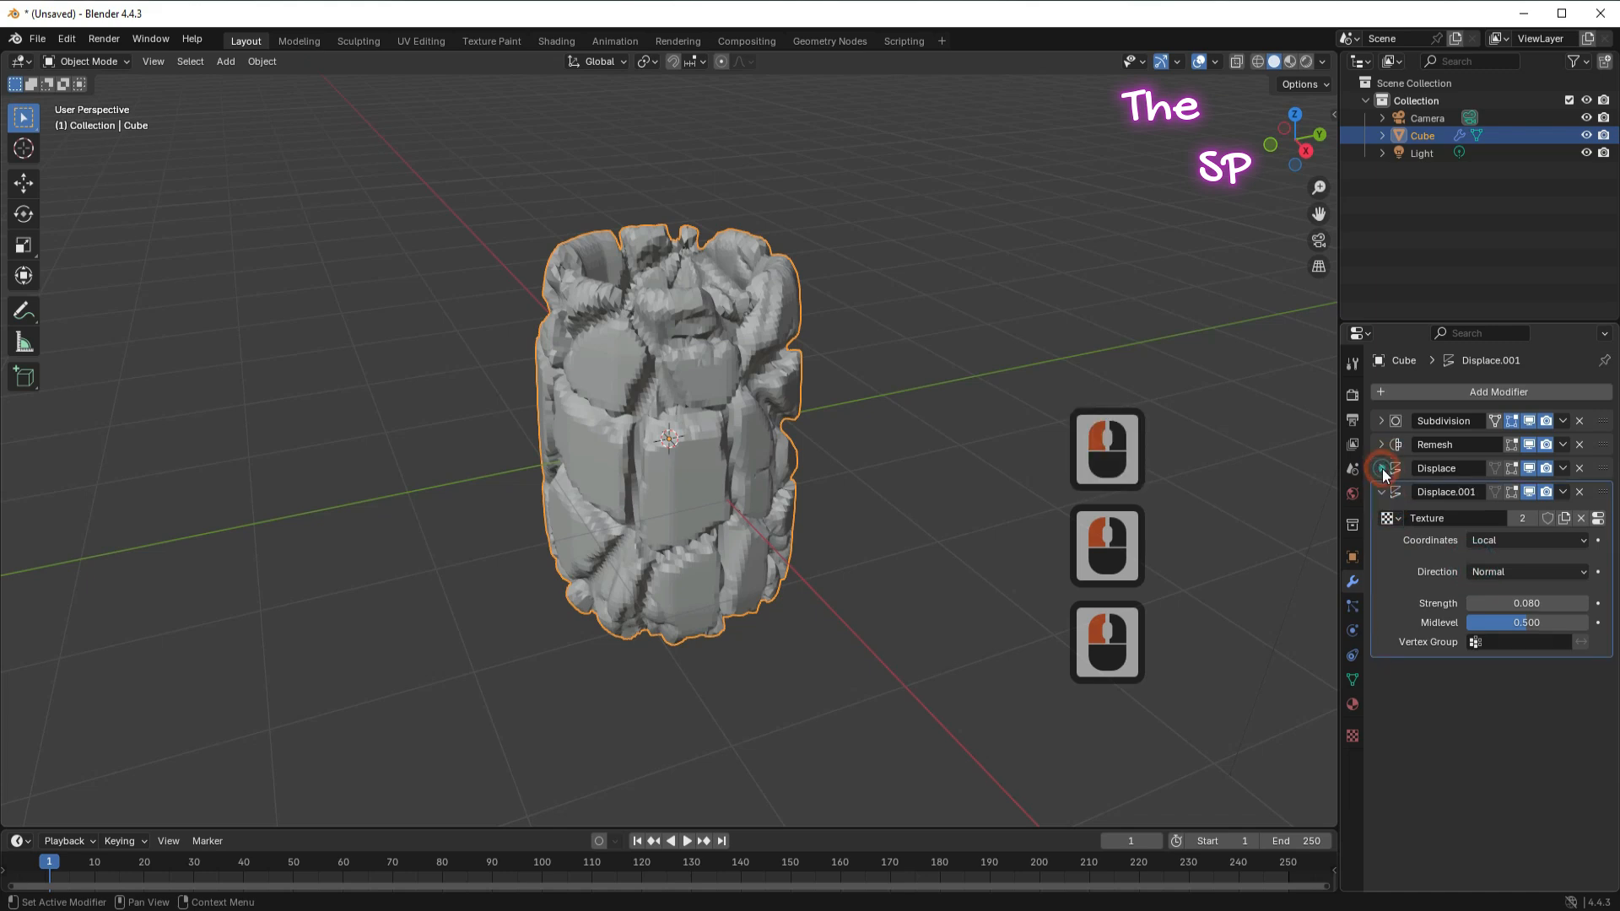
Make the duplicated Displace modifier's texture a single-user copy and set that modifier's strength to 0.01
left_click(1522, 518)
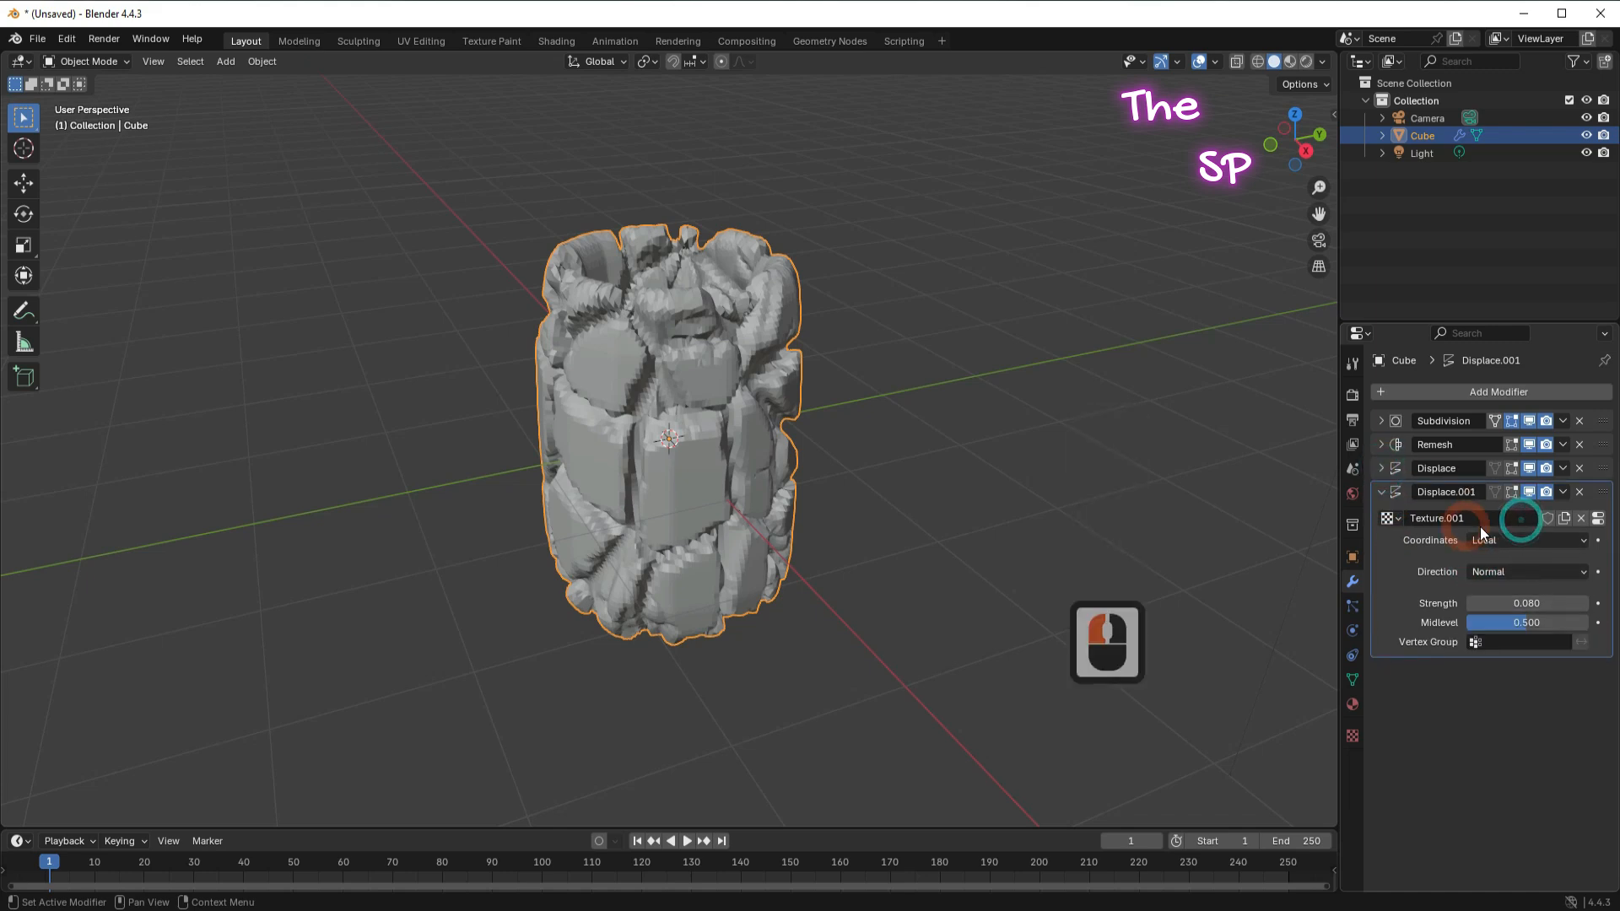
double_click(1542, 604)
type("0.0")
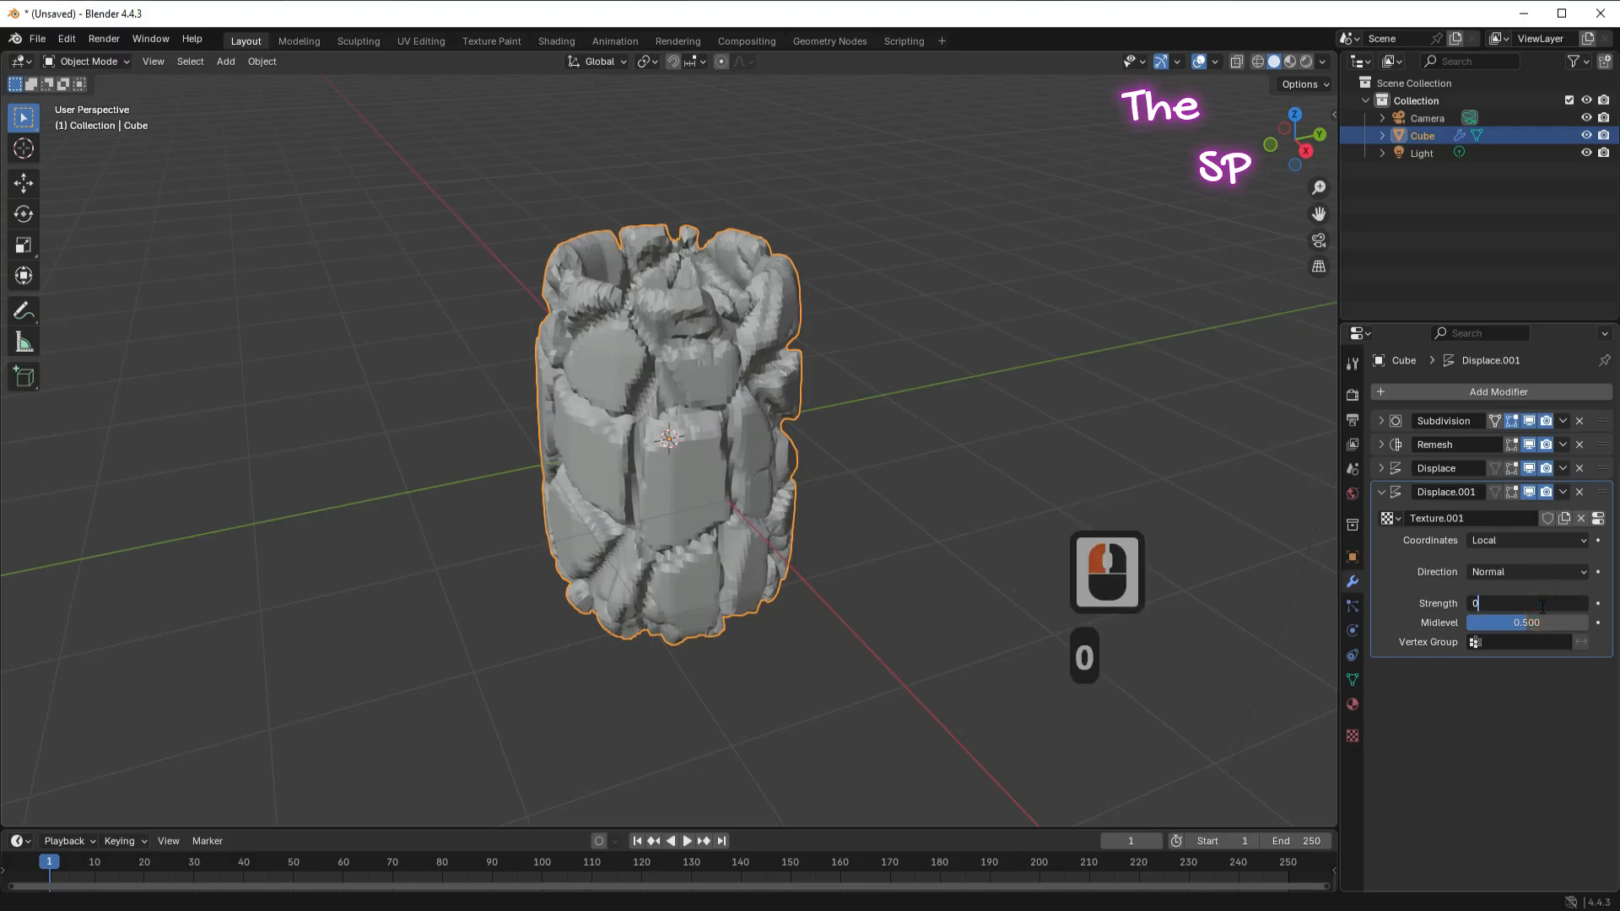
key("Return")
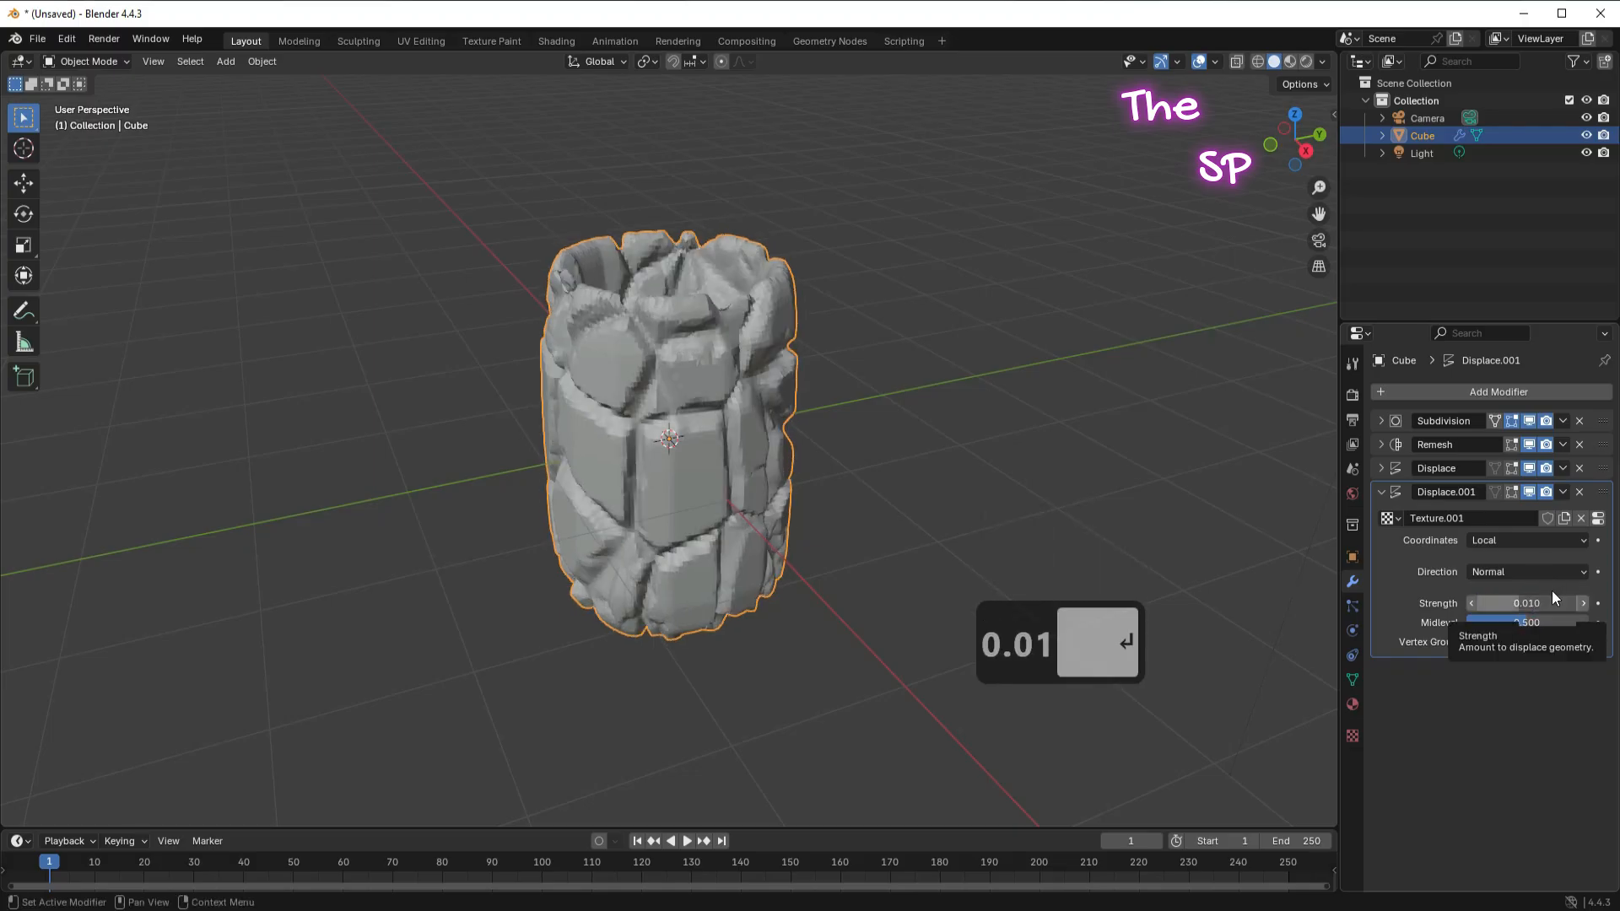
Set the Musgrave size of the second Displace modifier's texture to 0.37
left_click(1597, 518)
double_click(1549, 731)
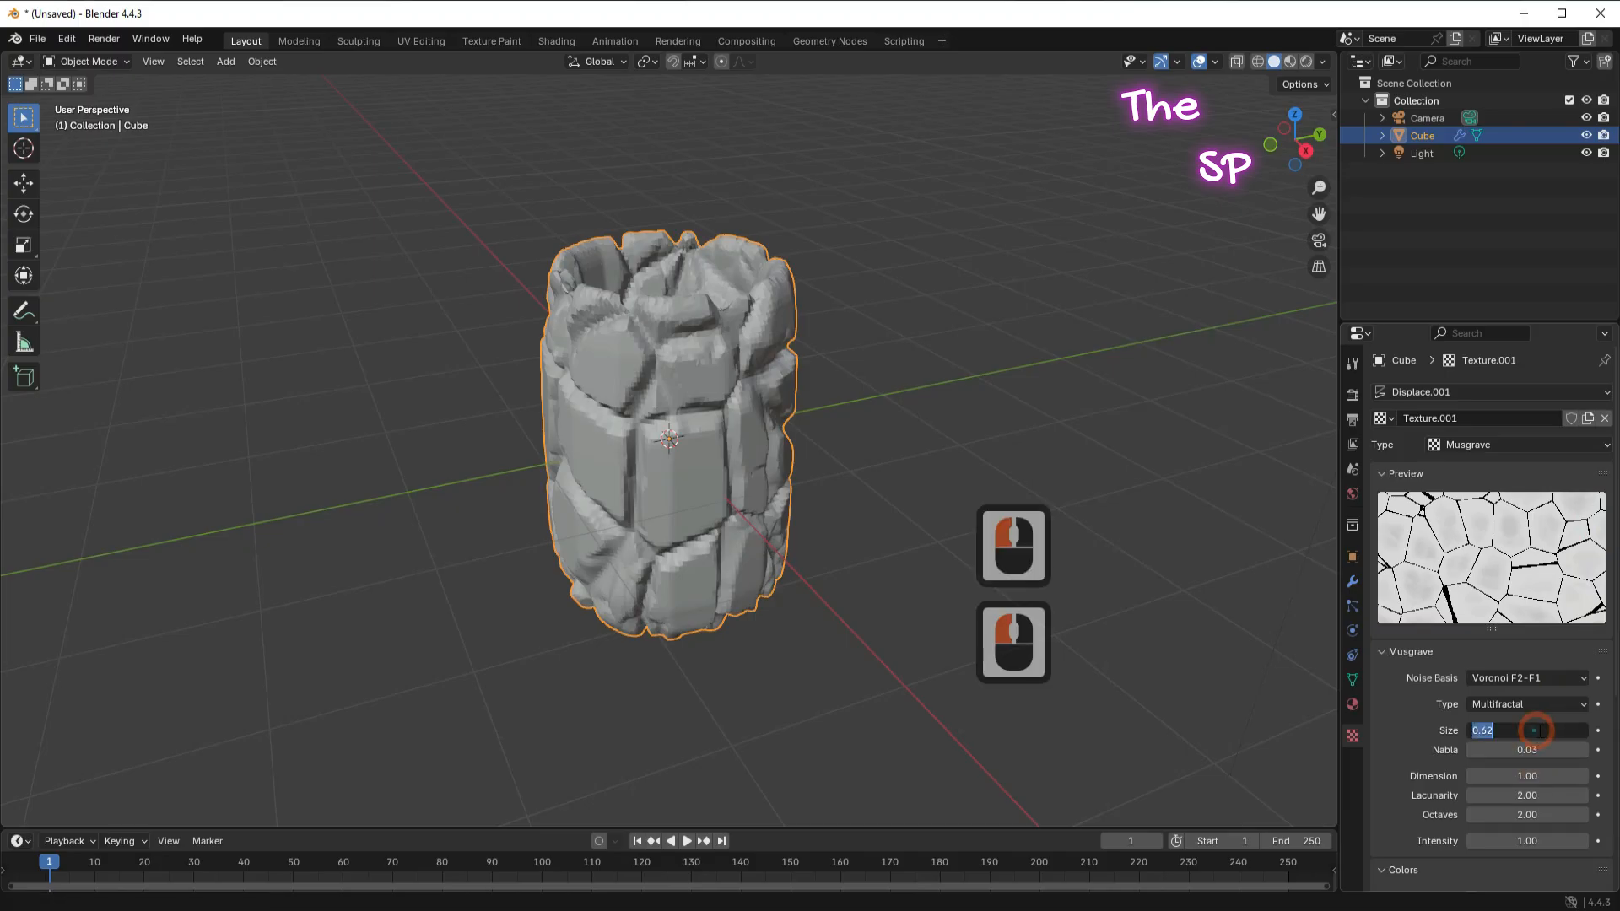
type("0.34")
key("BackSpace")
type("7")
key("Return")
scroll(1409, 702, "down", 3)
scroll(1409, 702, "down", 3)
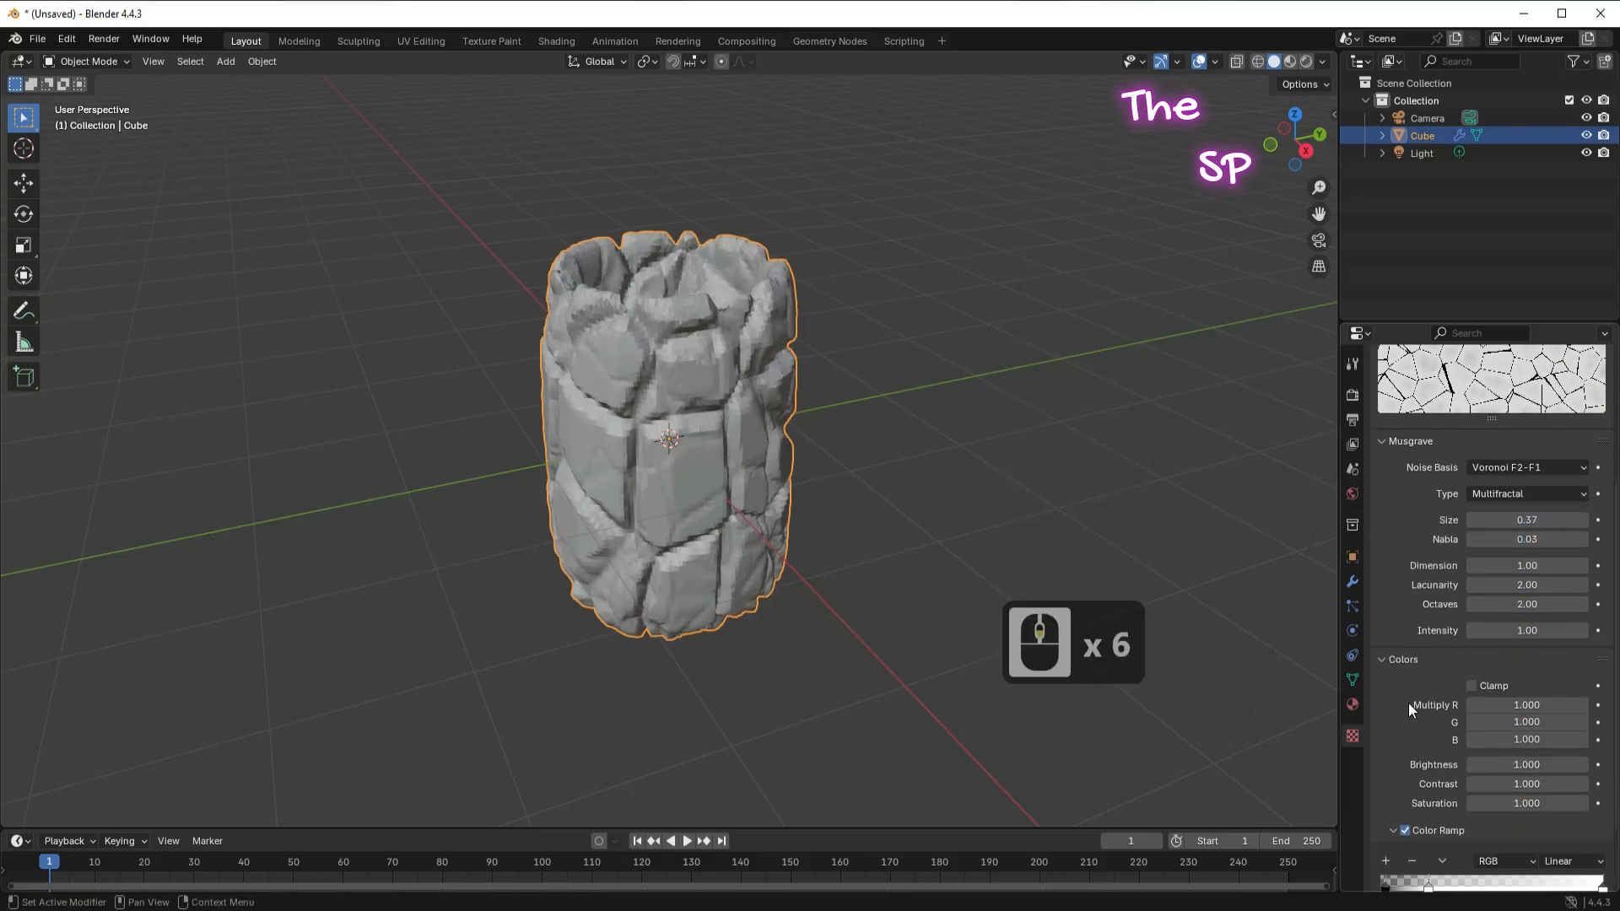
Collapse the second Displace modifier and add a Decimate modifier with a collapse ratio of 0.1
left_click(1354, 581)
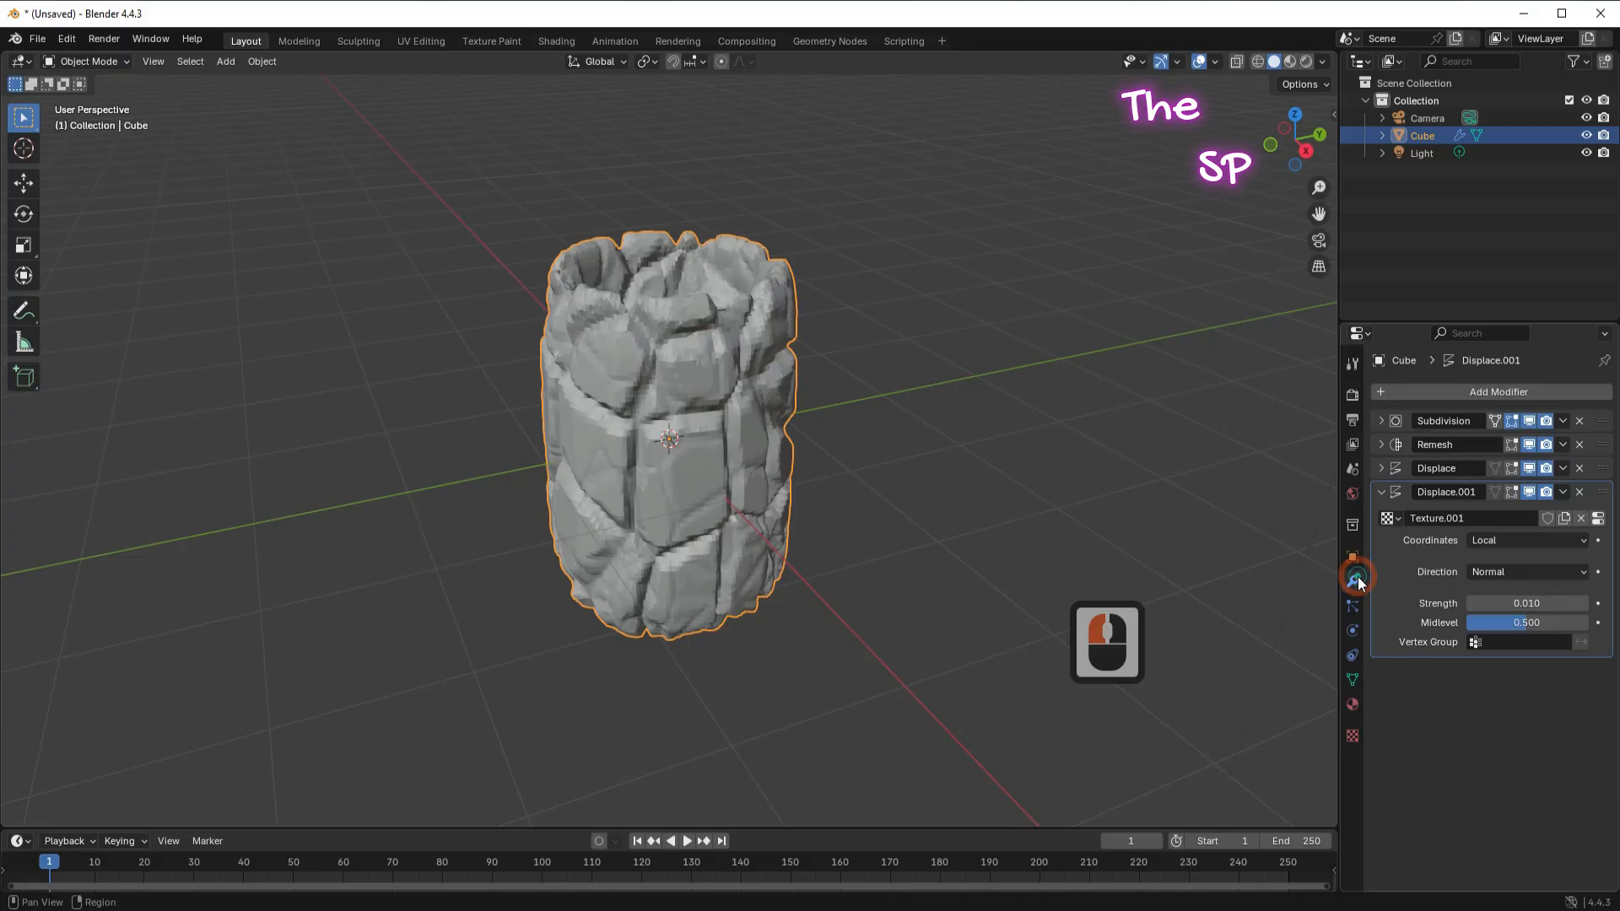
left_click(1381, 494)
left_click(1473, 390)
mouse_move(1419, 378)
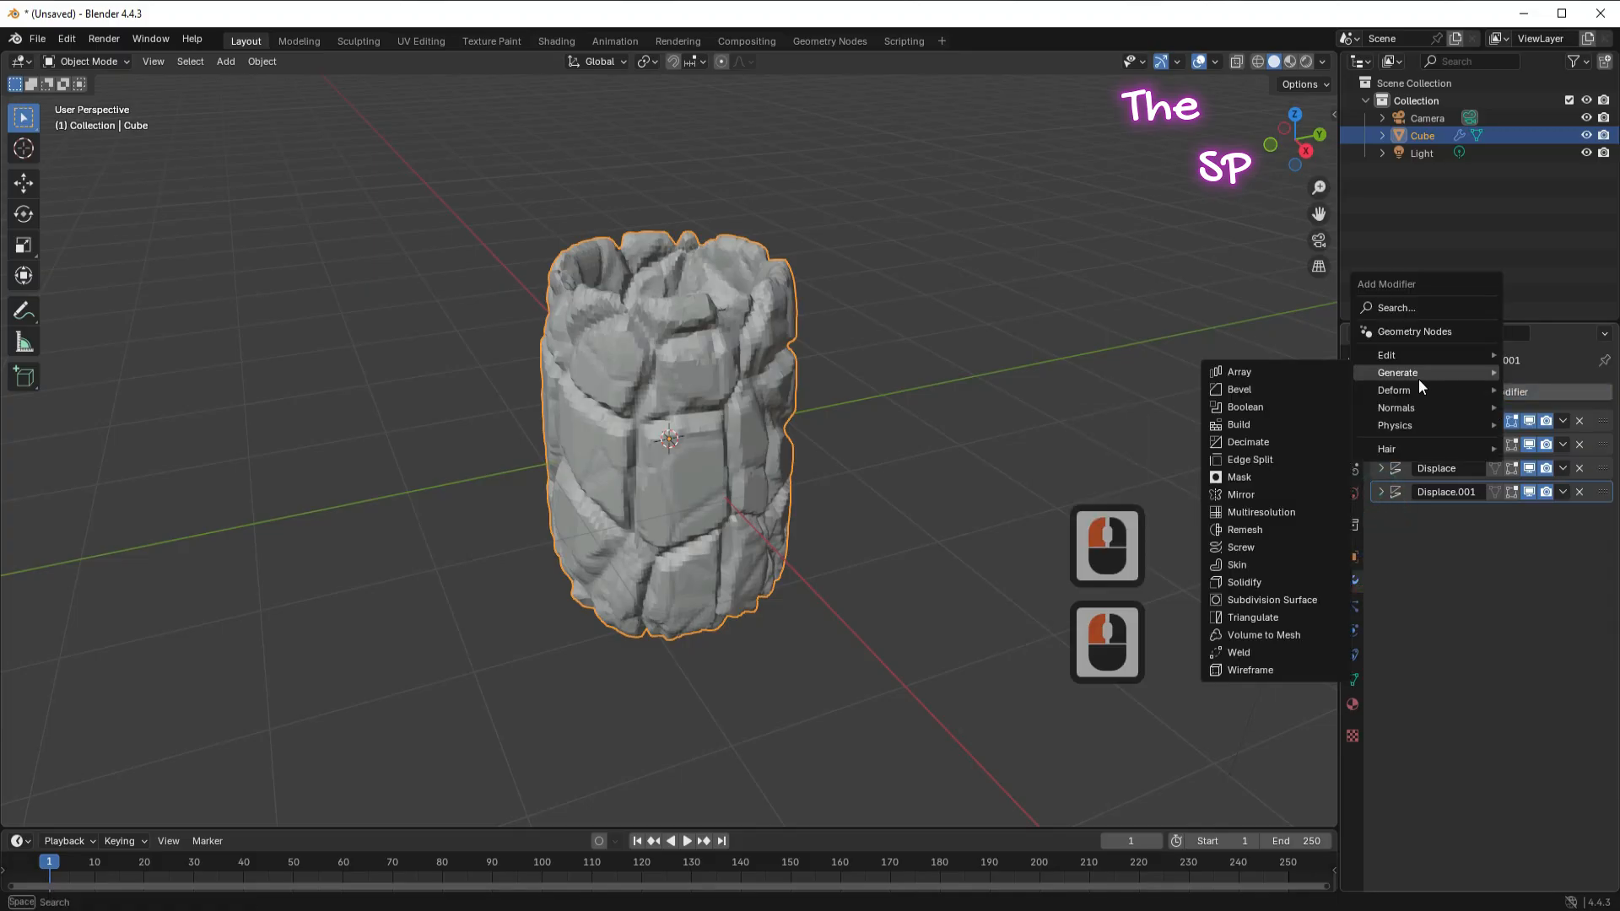
left_click(1253, 439)
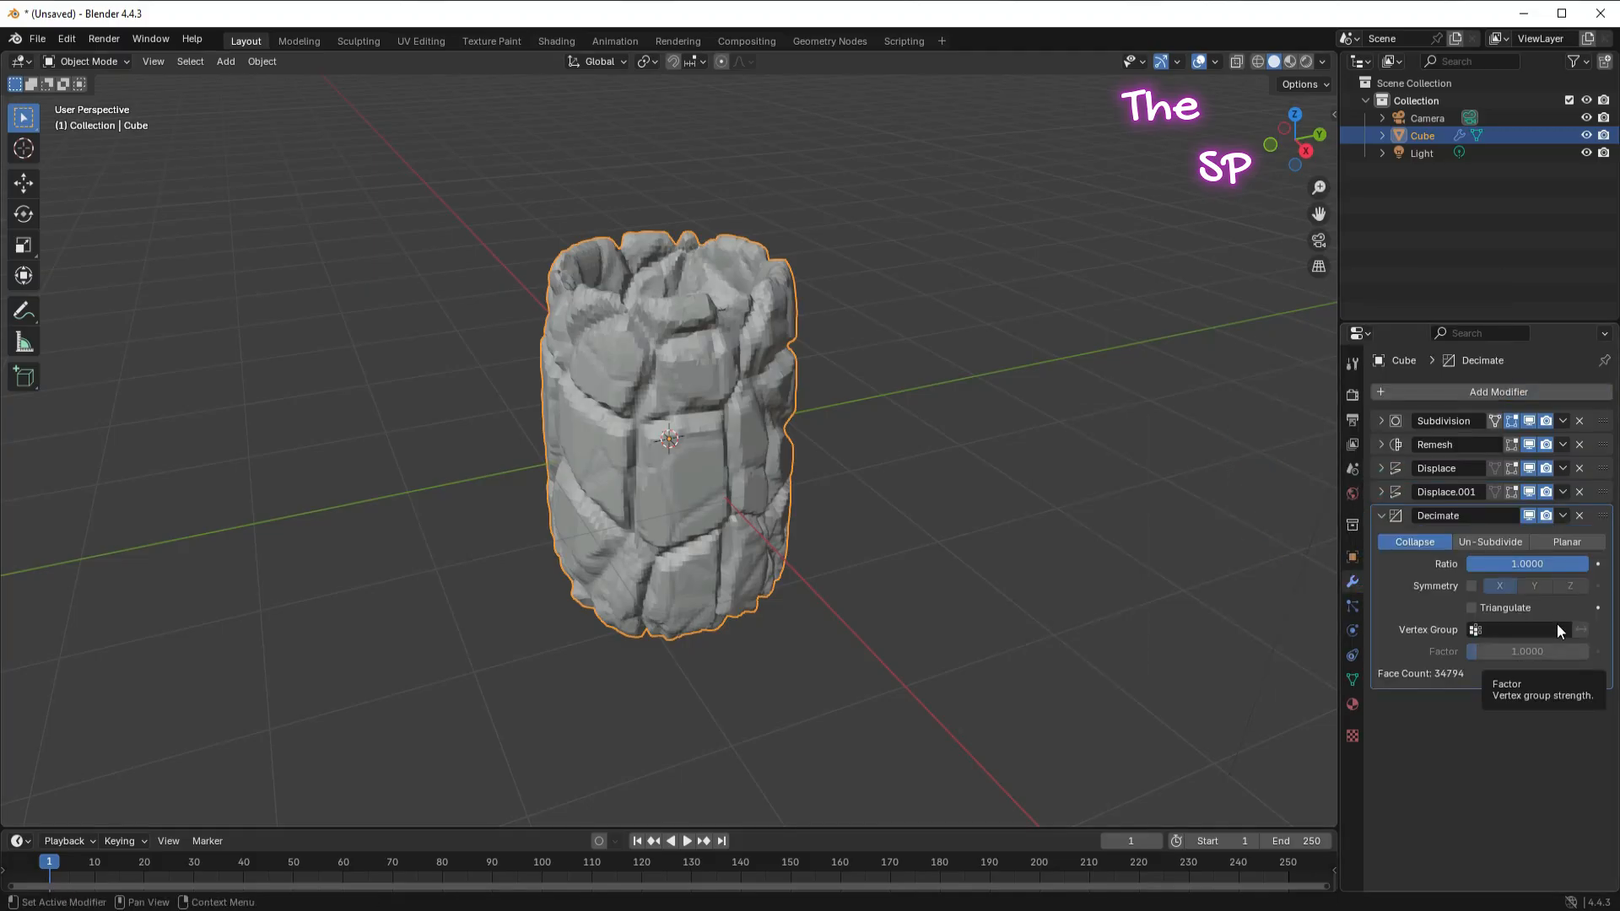
left_click(1525, 565)
type("0.1")
key("Return")
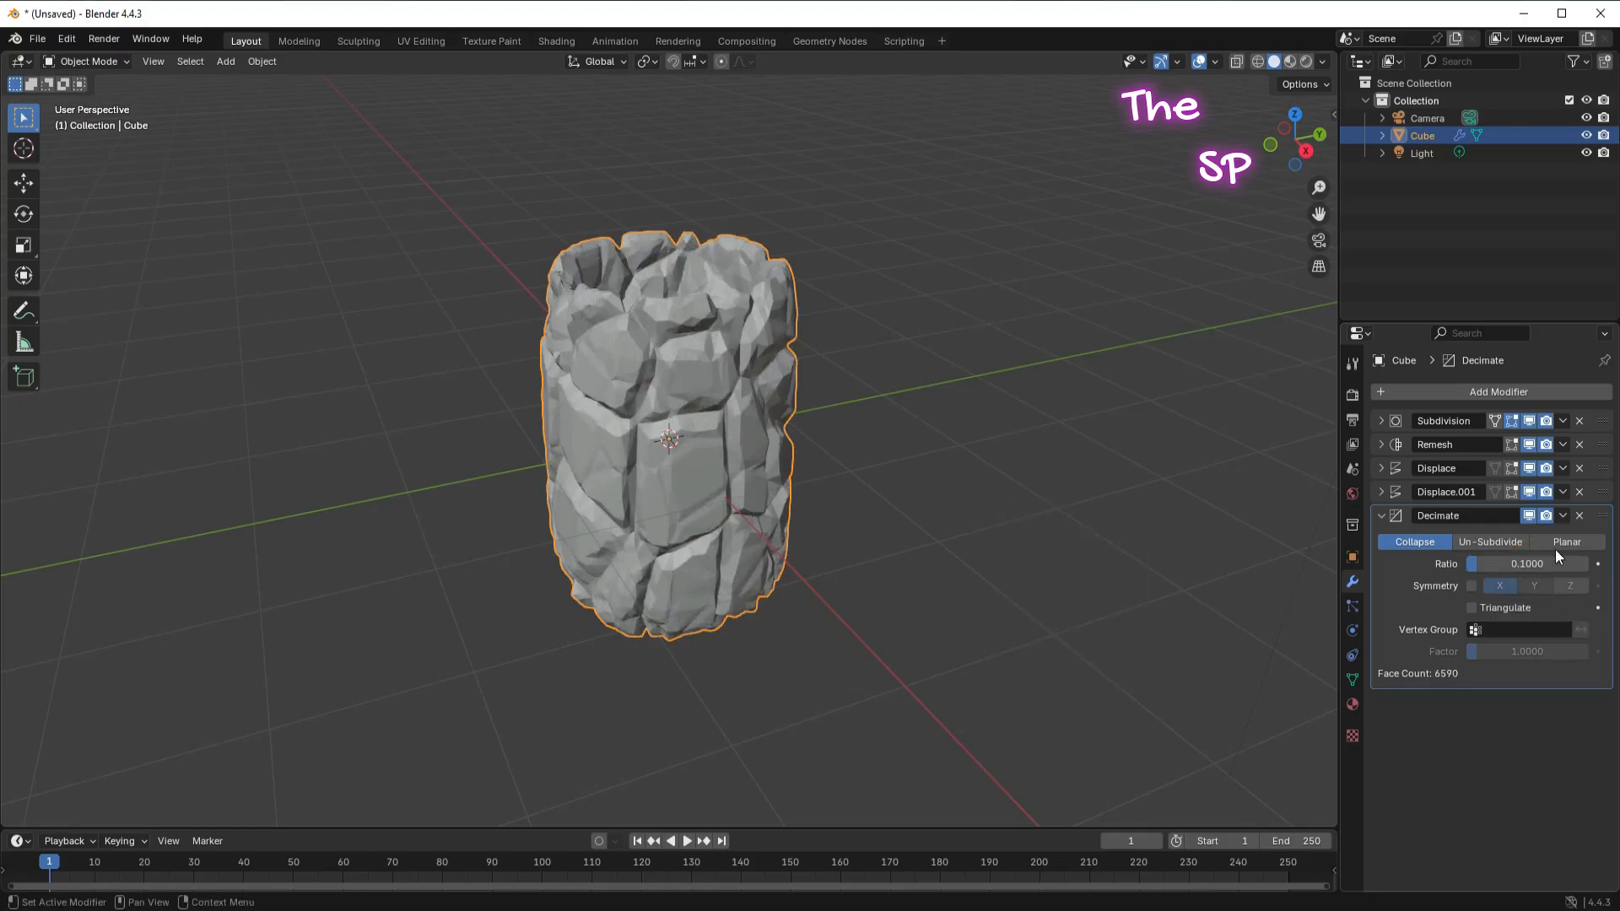
Duplicate the Decimate modifier and switch the copy to Planar with an angle limit of 15°
left_click(1562, 516)
left_click(1492, 553)
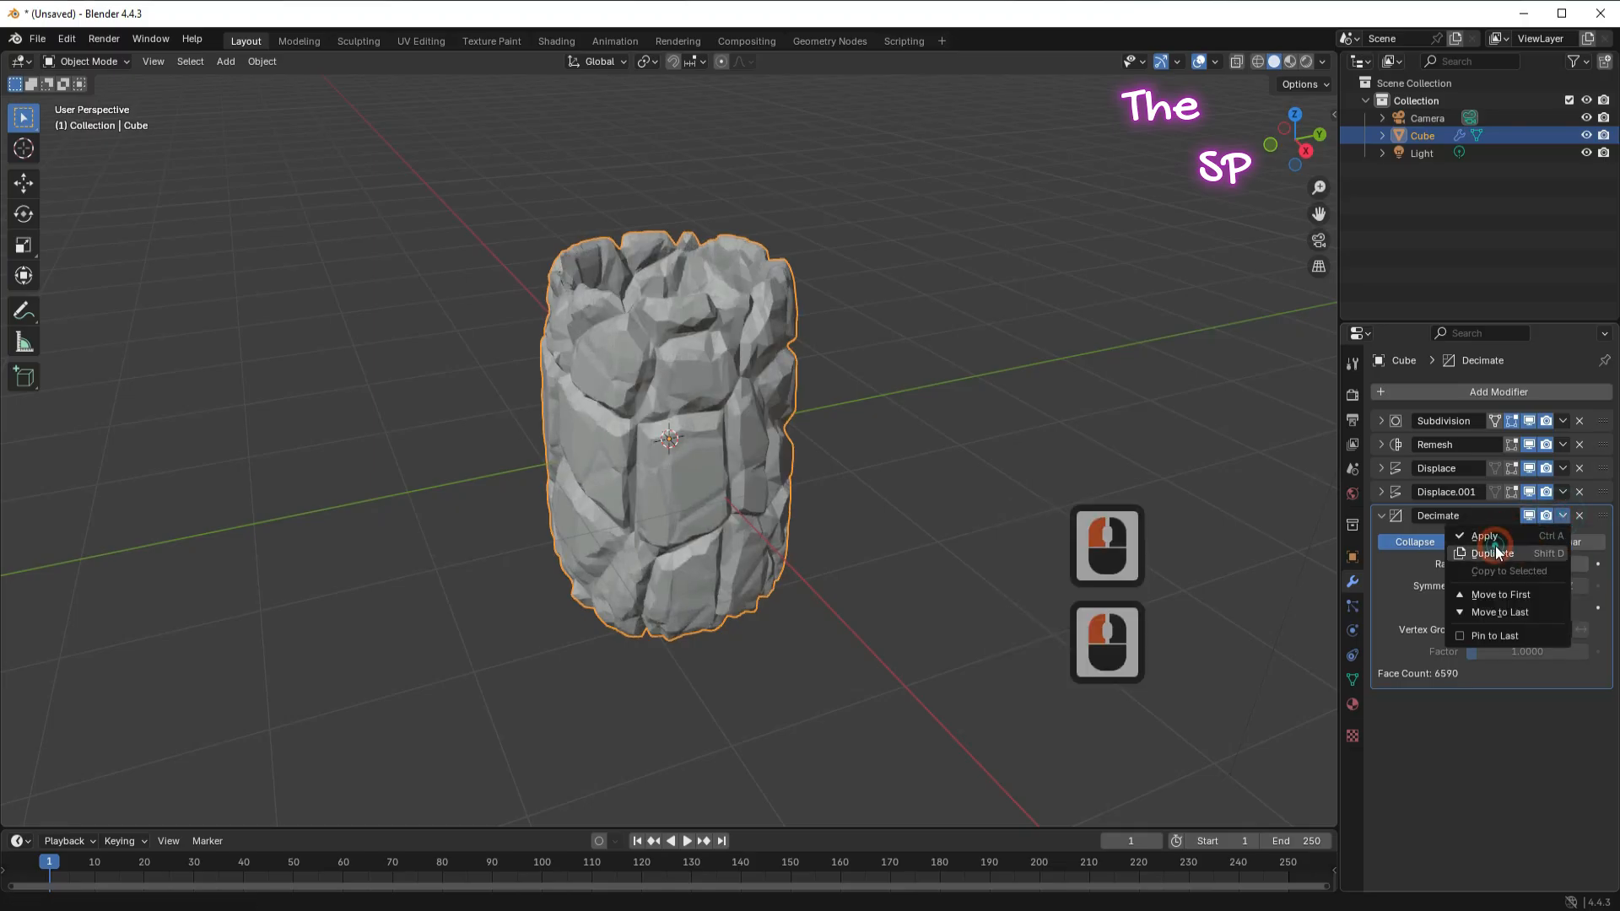
left_click(1382, 516)
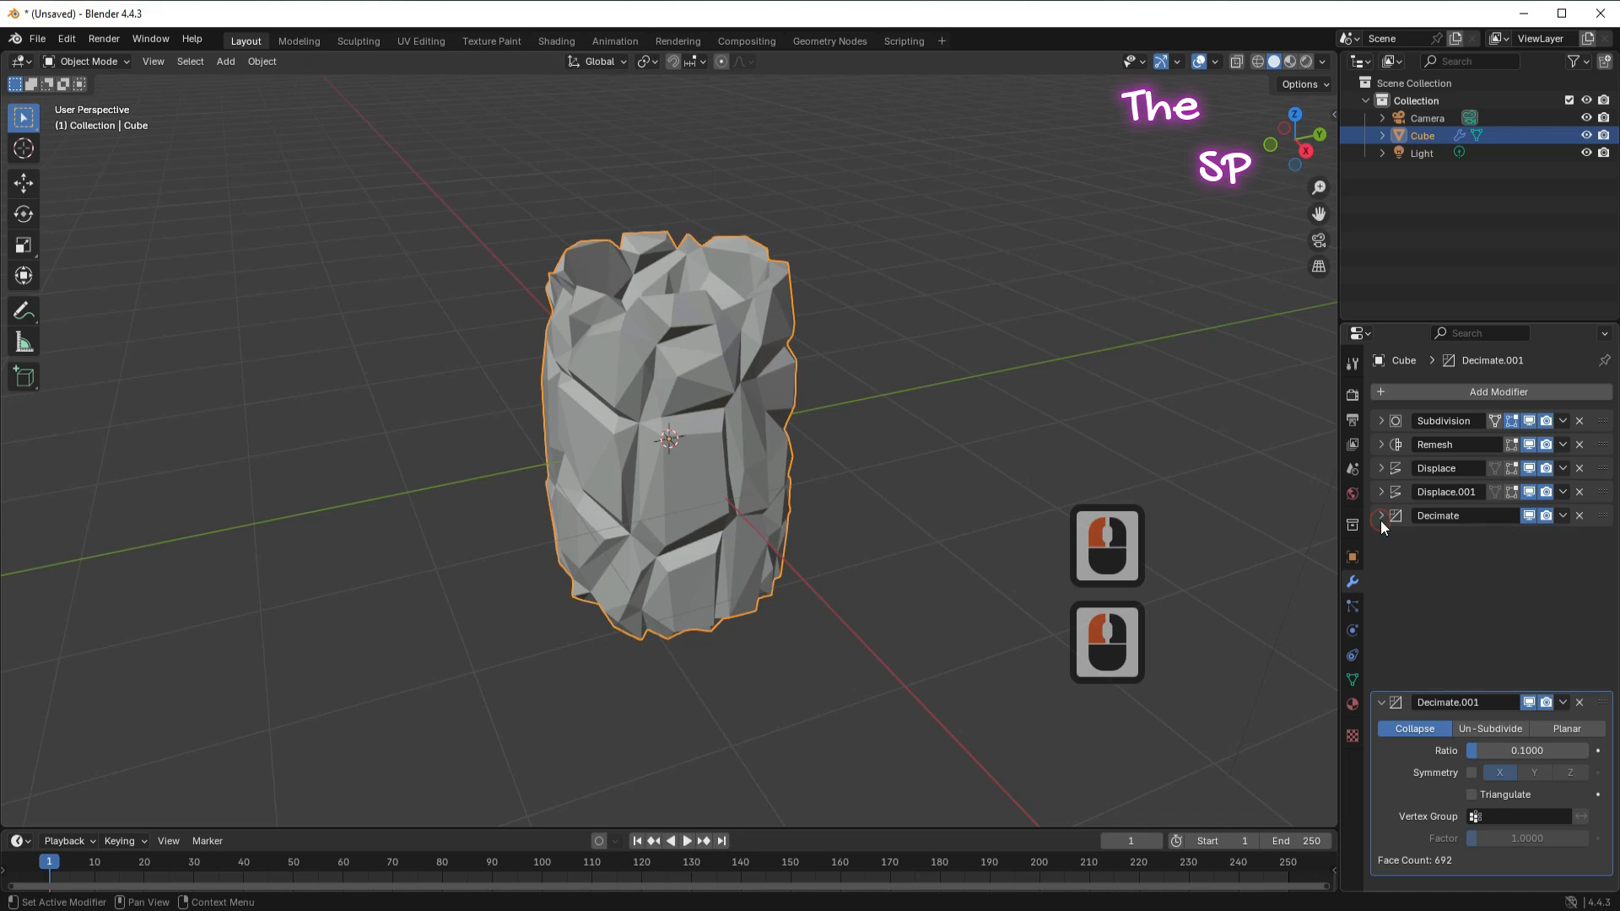
left_click(1572, 564)
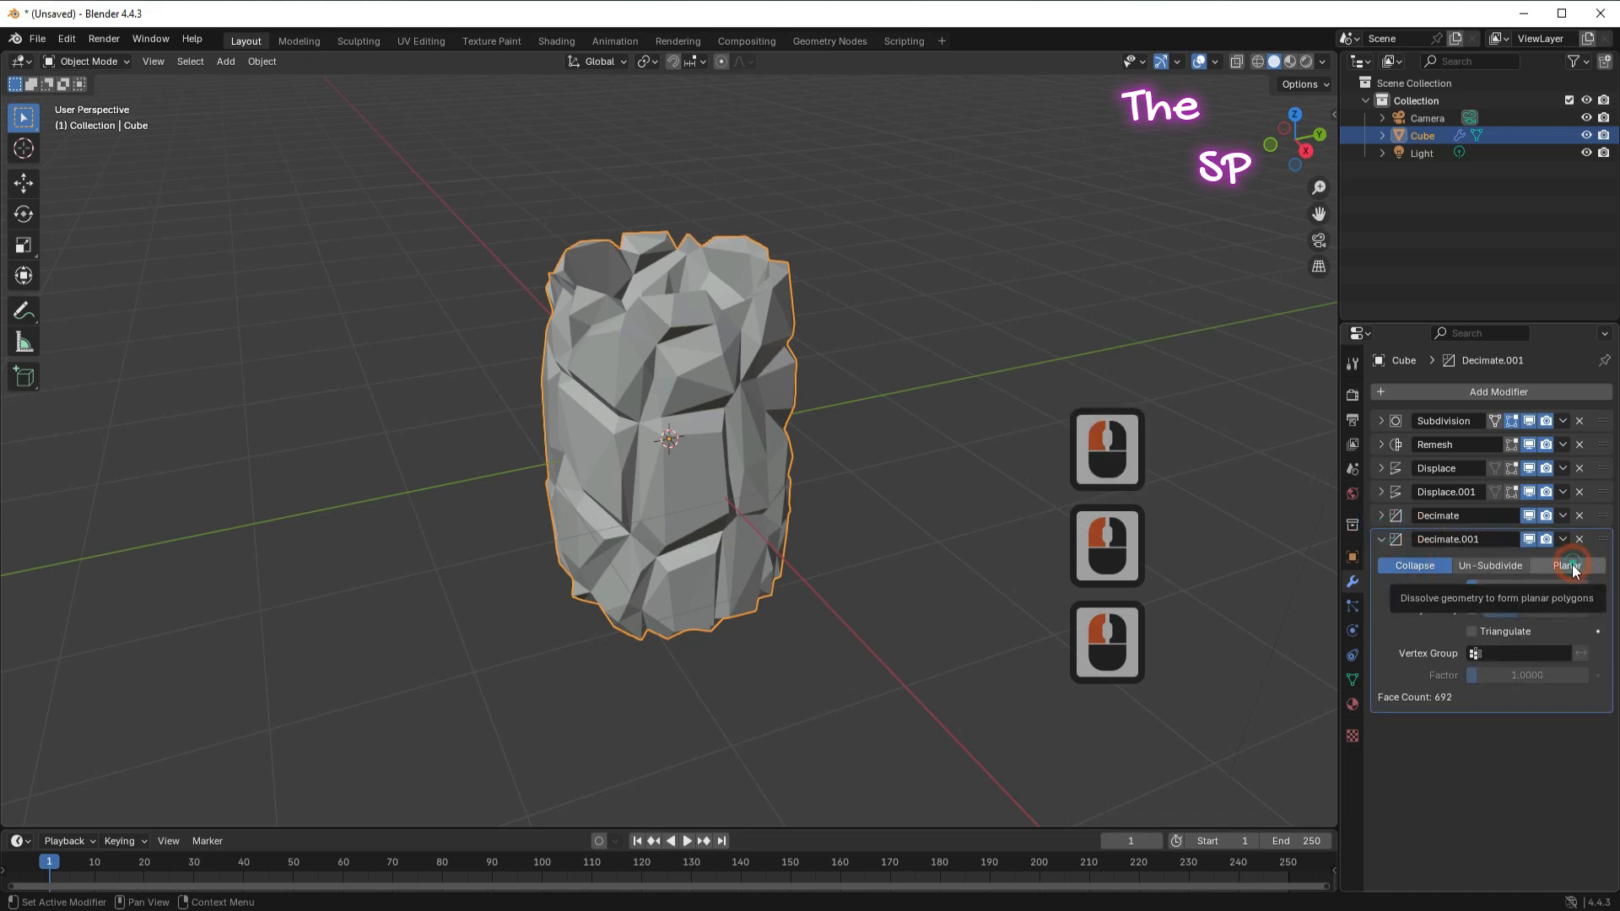
left_click(1532, 589)
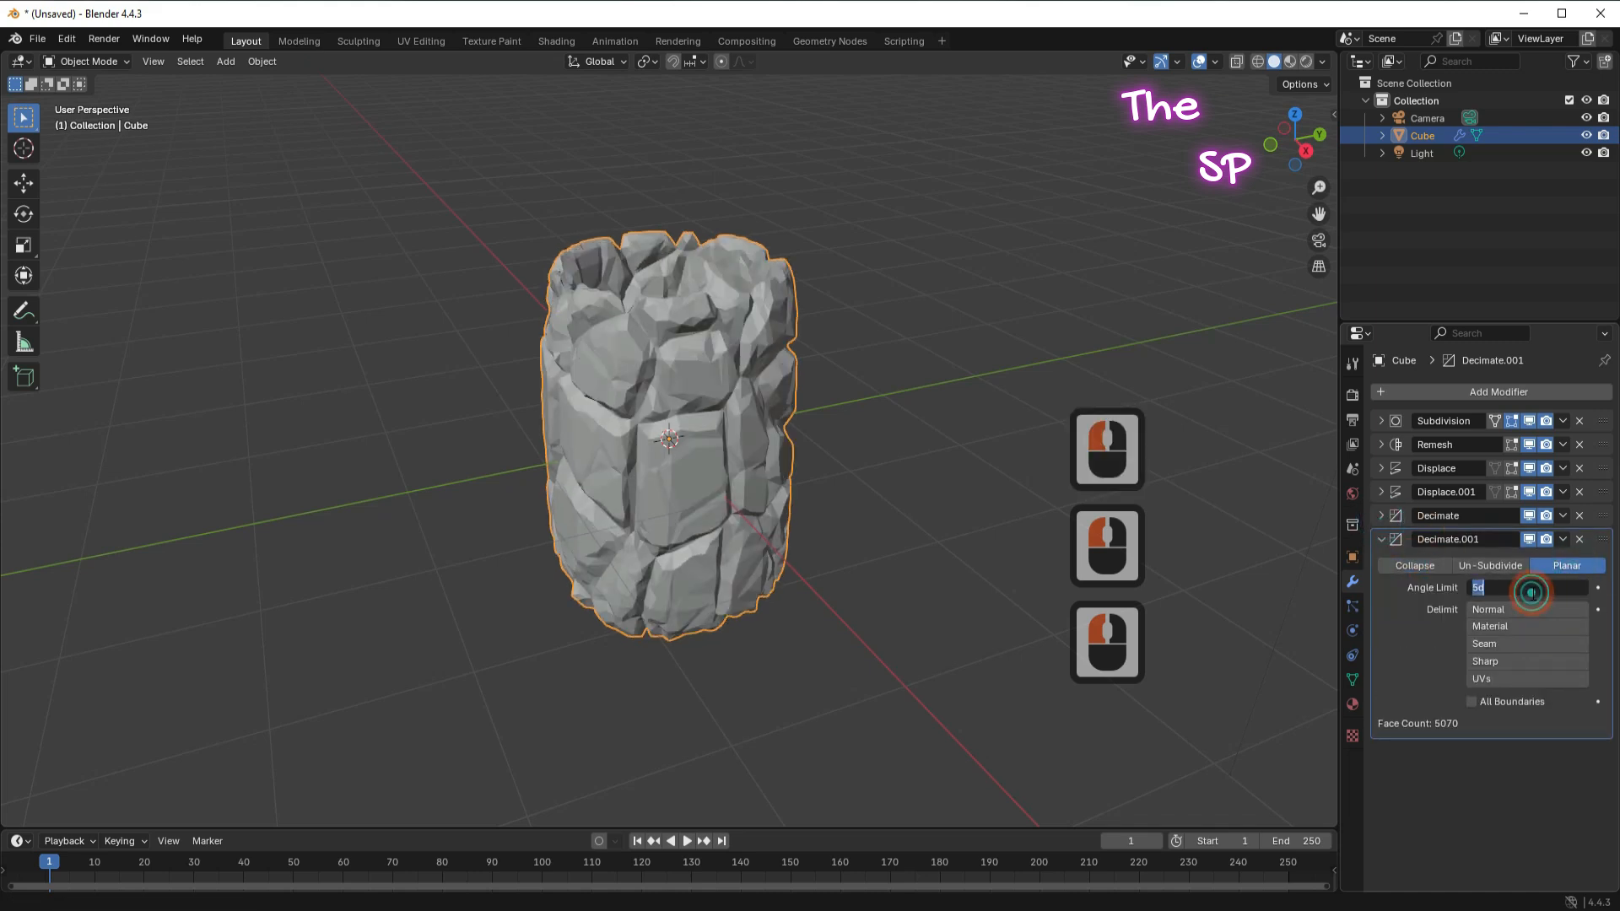
type("1")
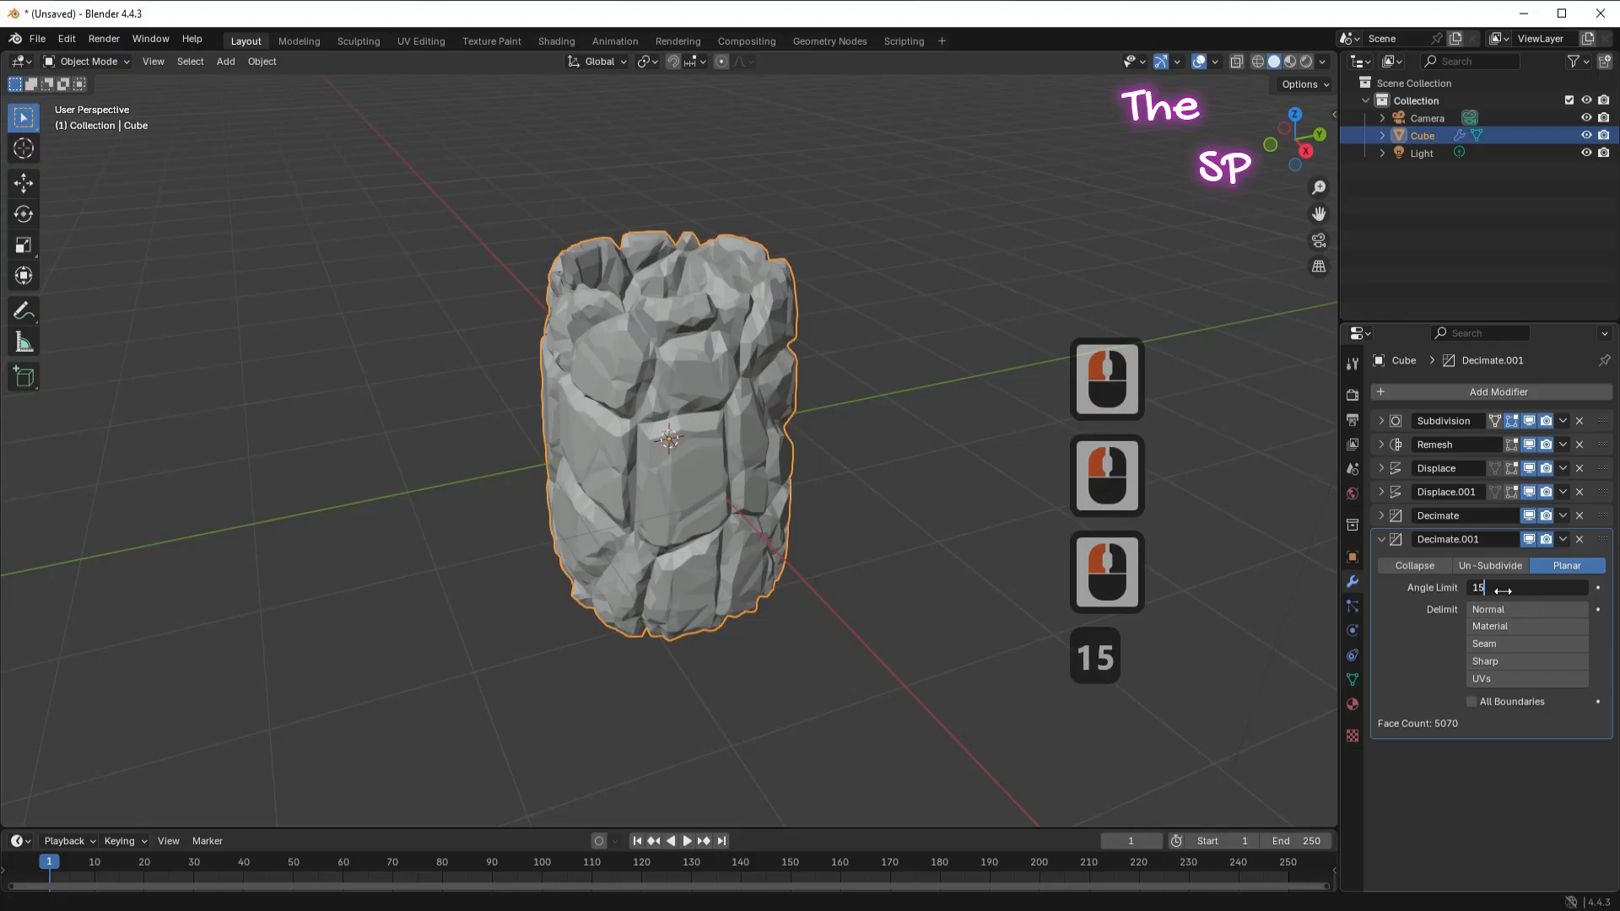
key("Return")
left_click(1381, 539)
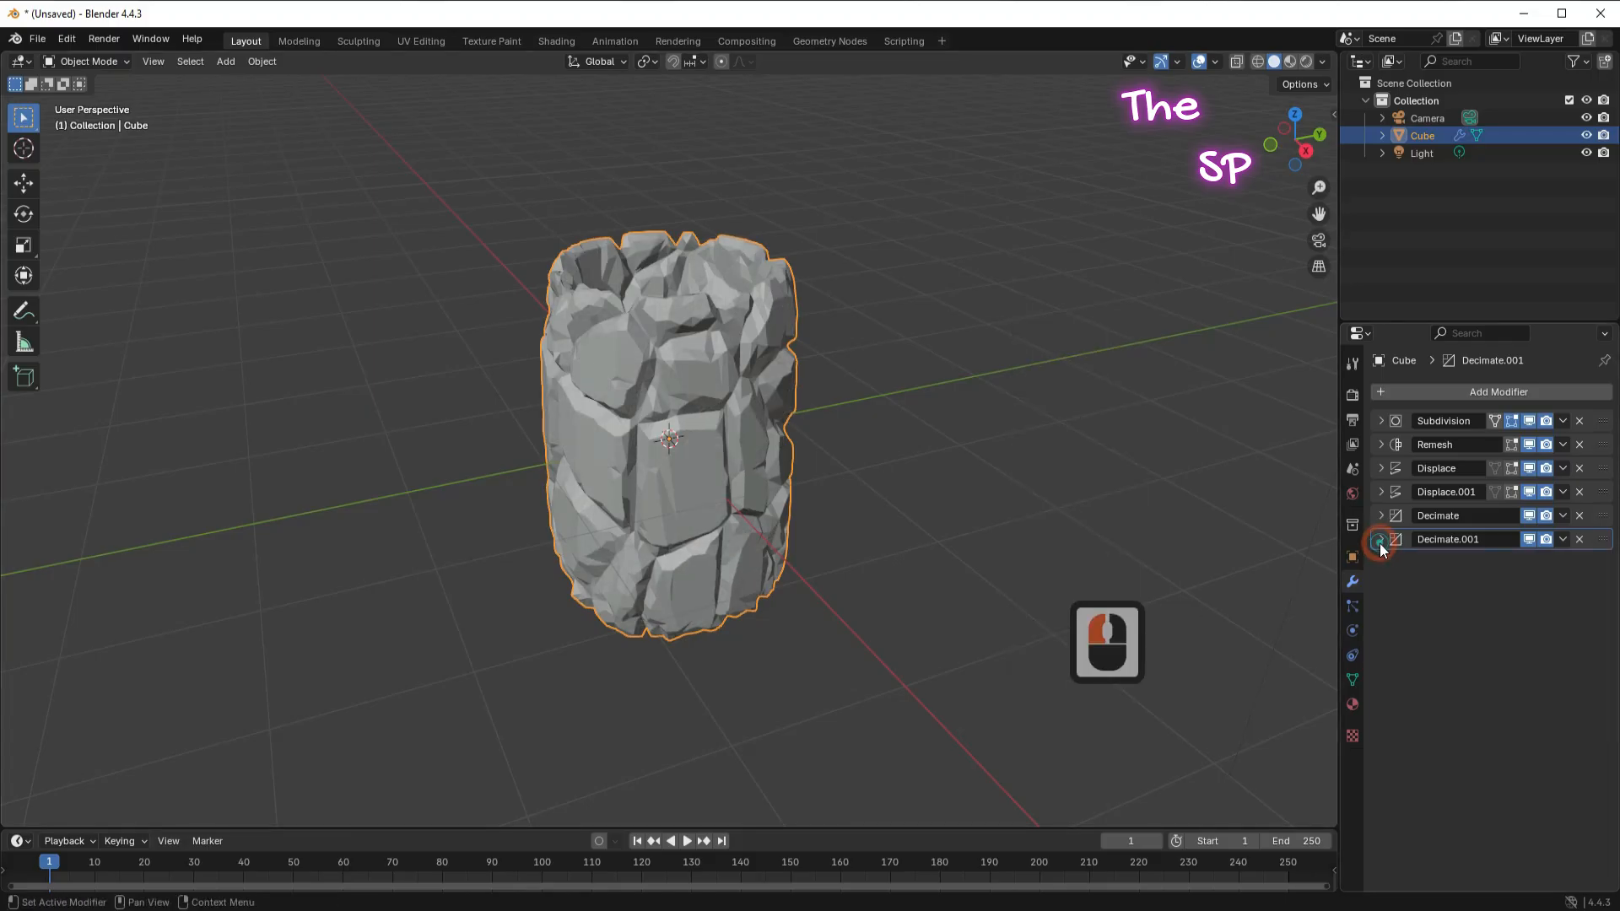
Add a Bevel modifier to the object and set its width type to Percent
left_click(1466, 394)
mouse_move(1417, 398)
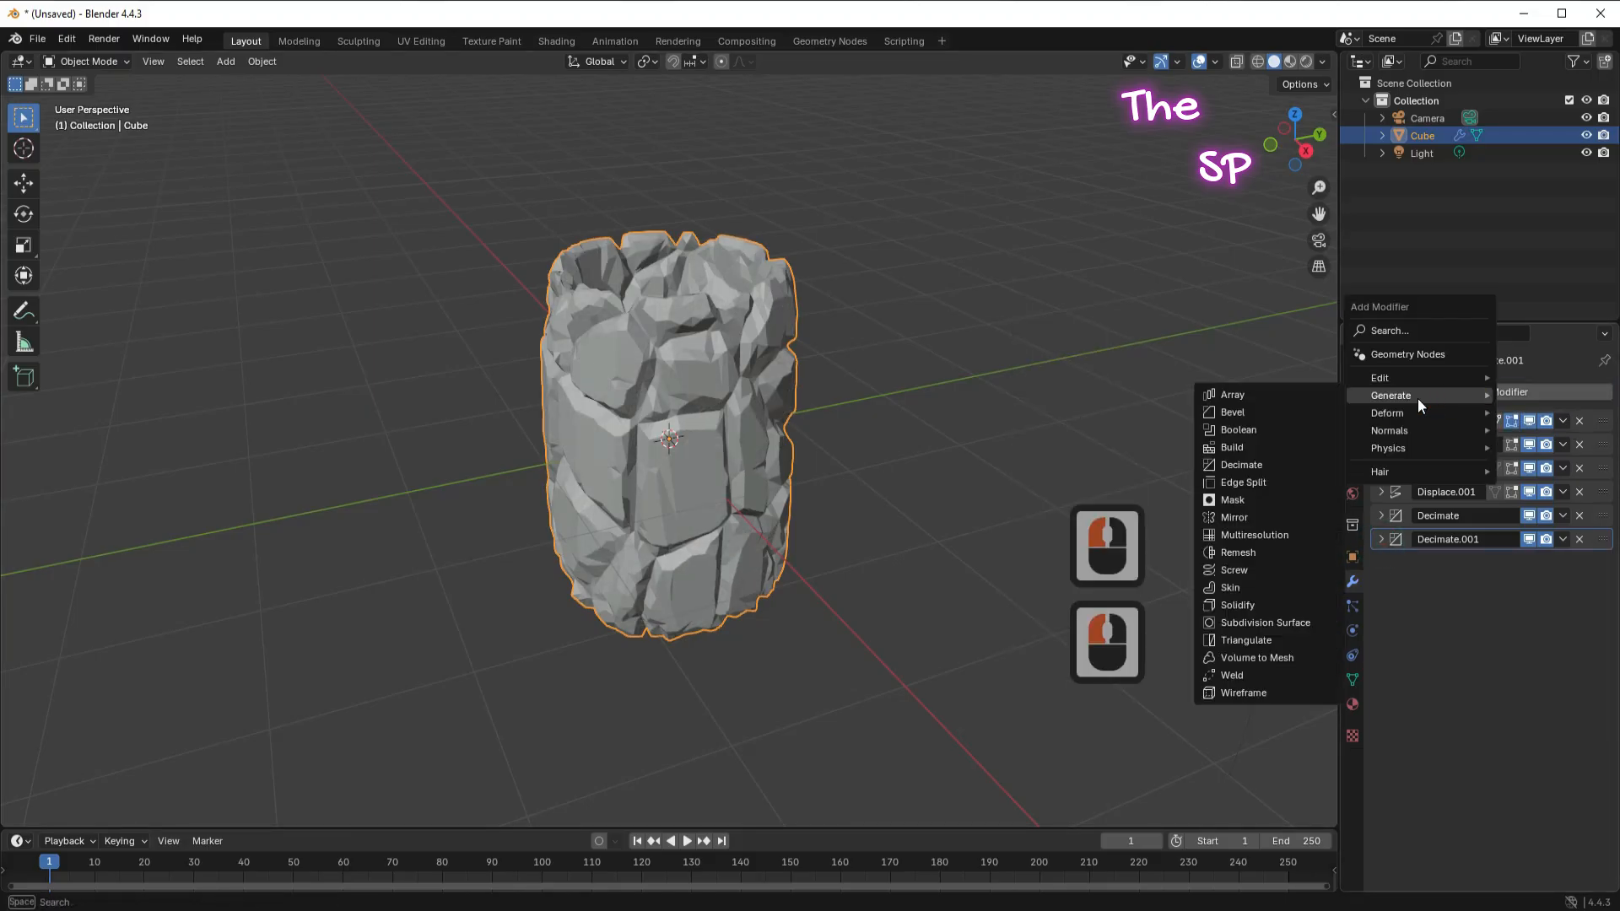
left_click(1225, 411)
left_click(1527, 610)
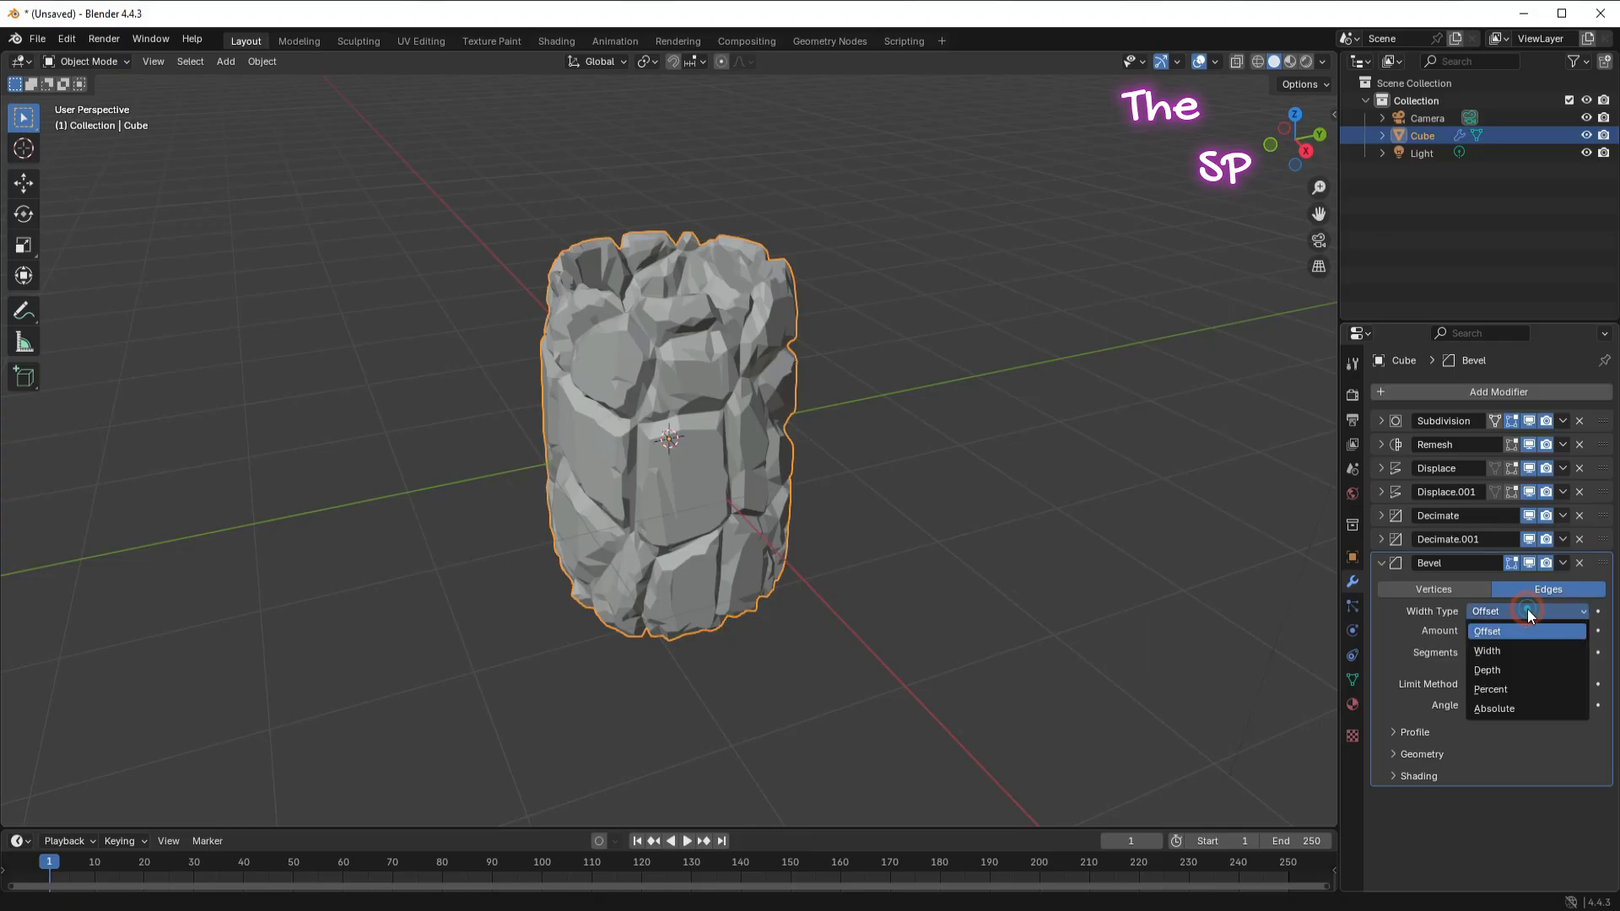
left_click(1502, 687)
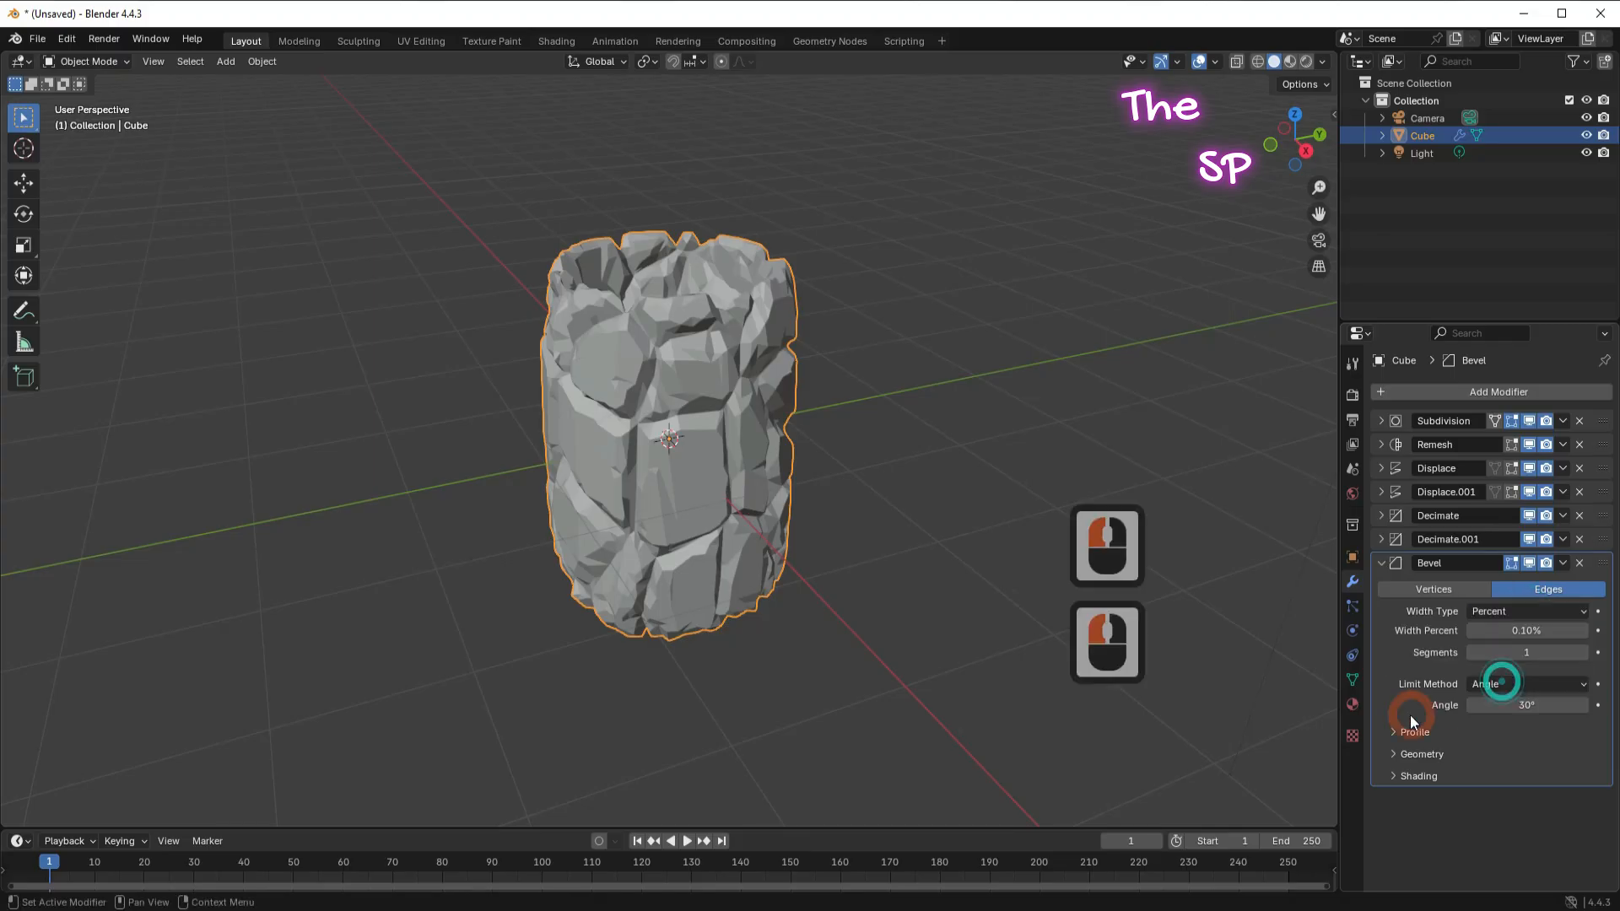
Set the Bevel modifier's width percent to 10 and its limit angle to 20°, then collapse it
left_click(1527, 631)
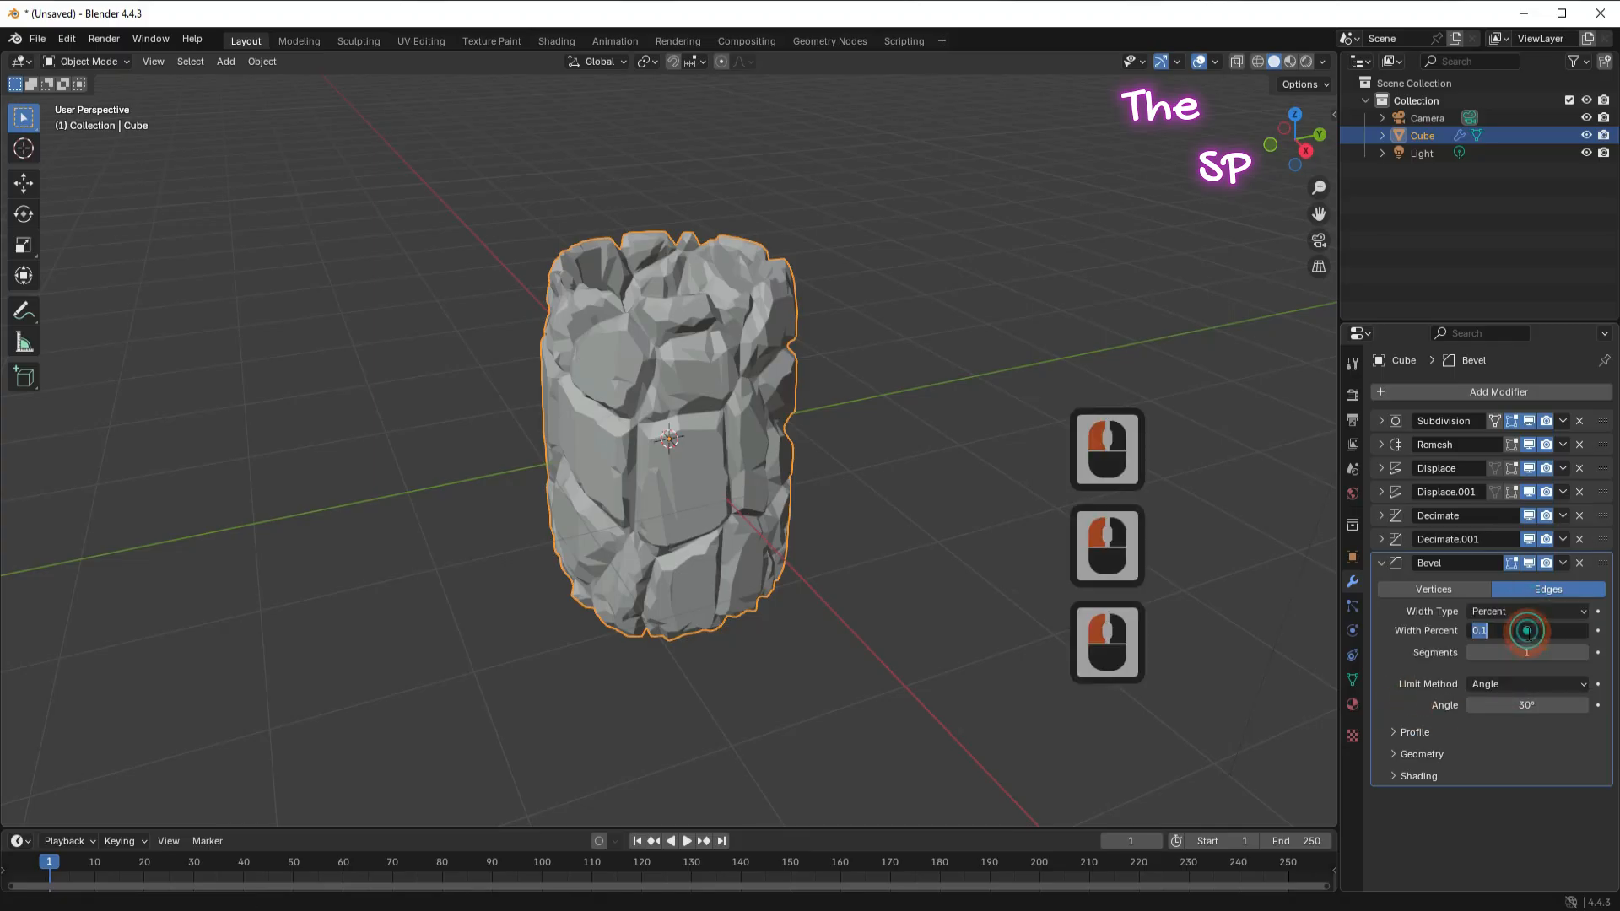
type("10")
left_click(1430, 652)
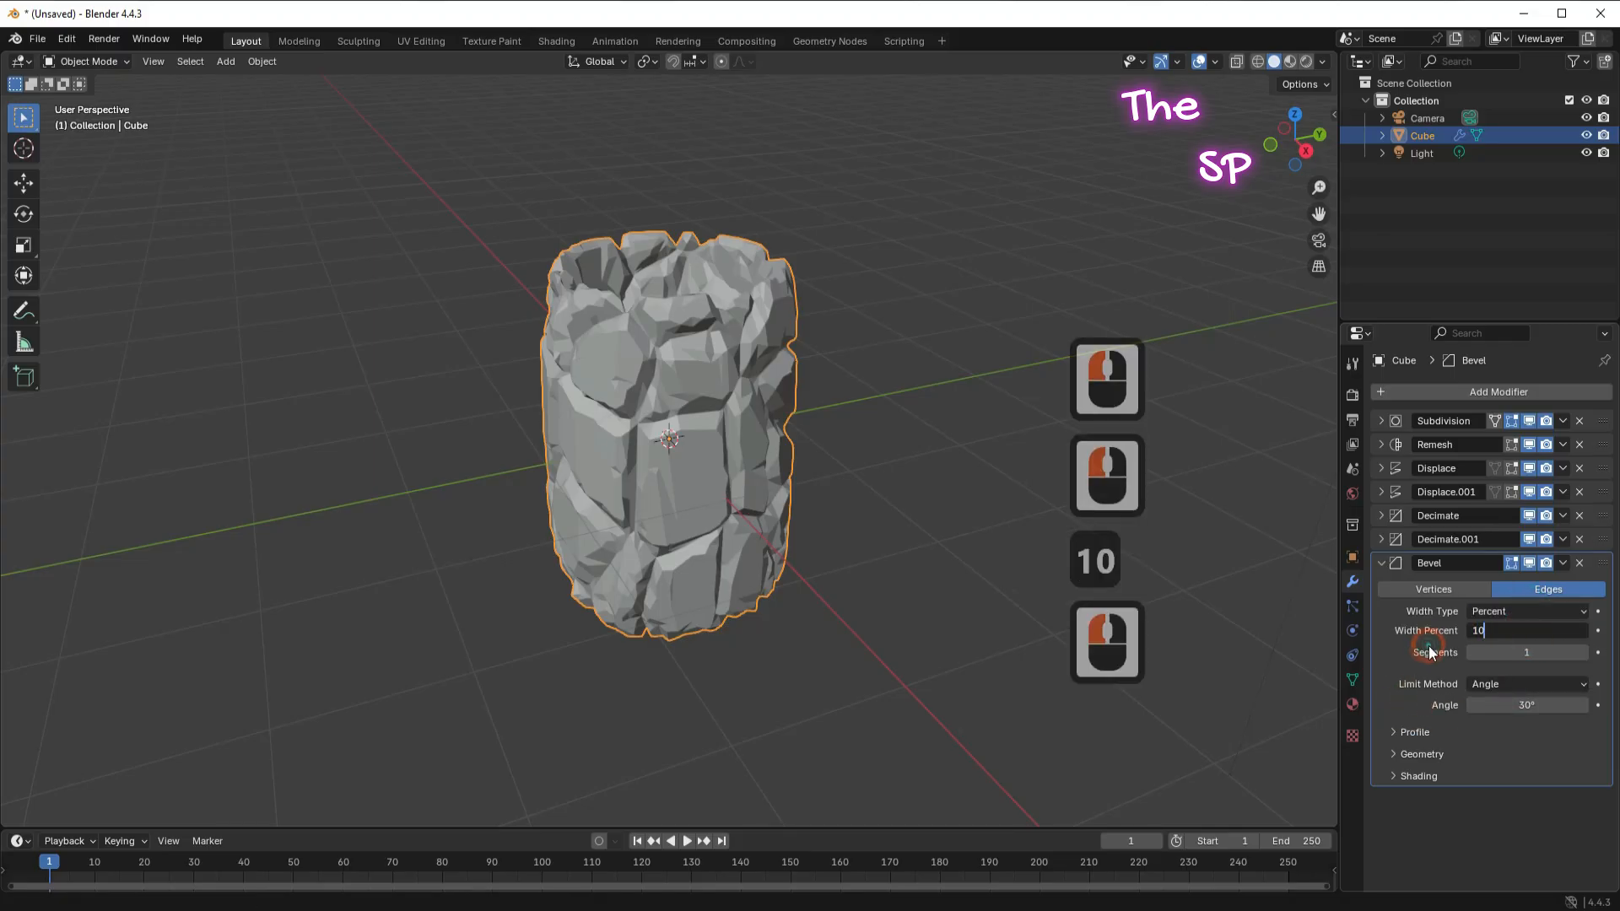
left_click(1499, 702)
type("20")
left_click(1414, 693)
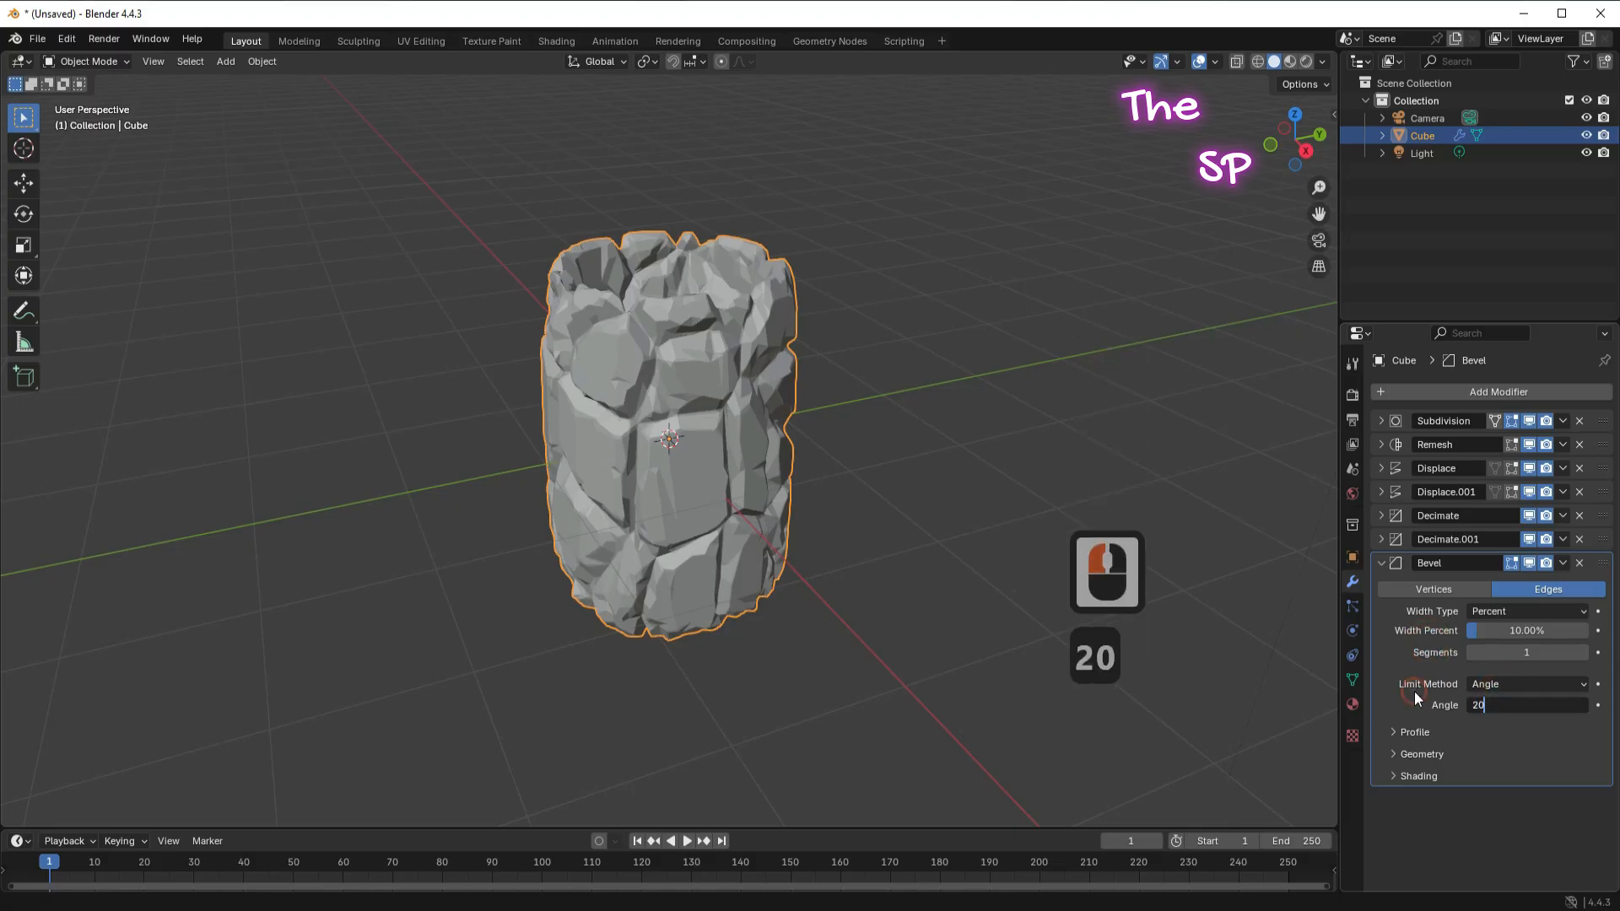
left_click(1382, 563)
Apply Shade Auto Smooth to the object and expand the operation's options
right_click(626, 336)
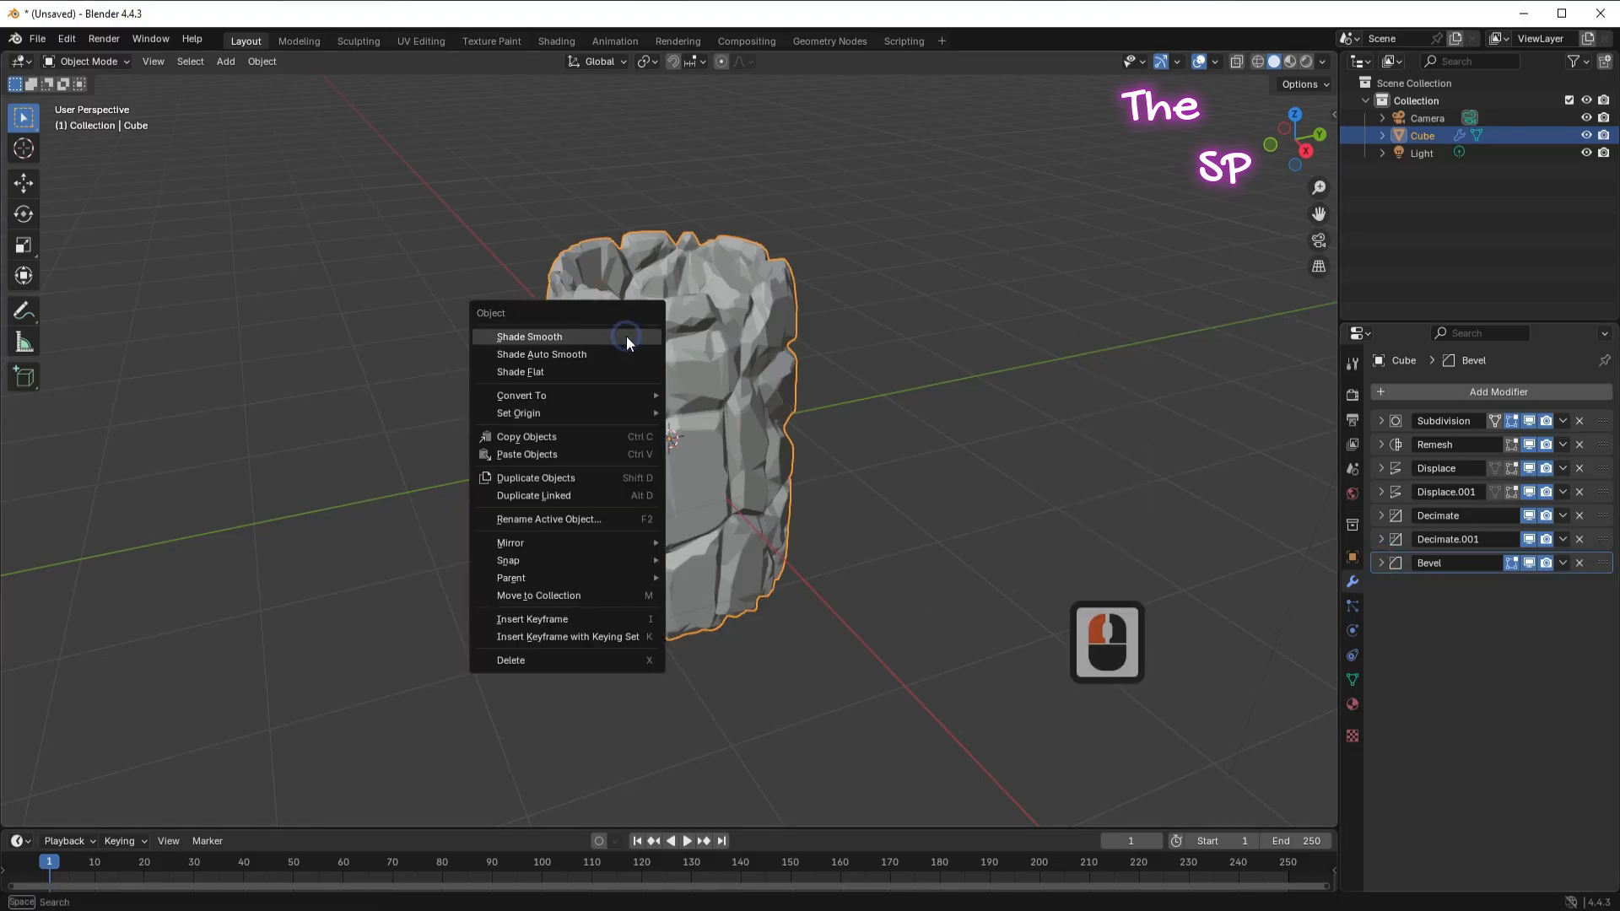
left_click(535, 356)
left_click(100, 812)
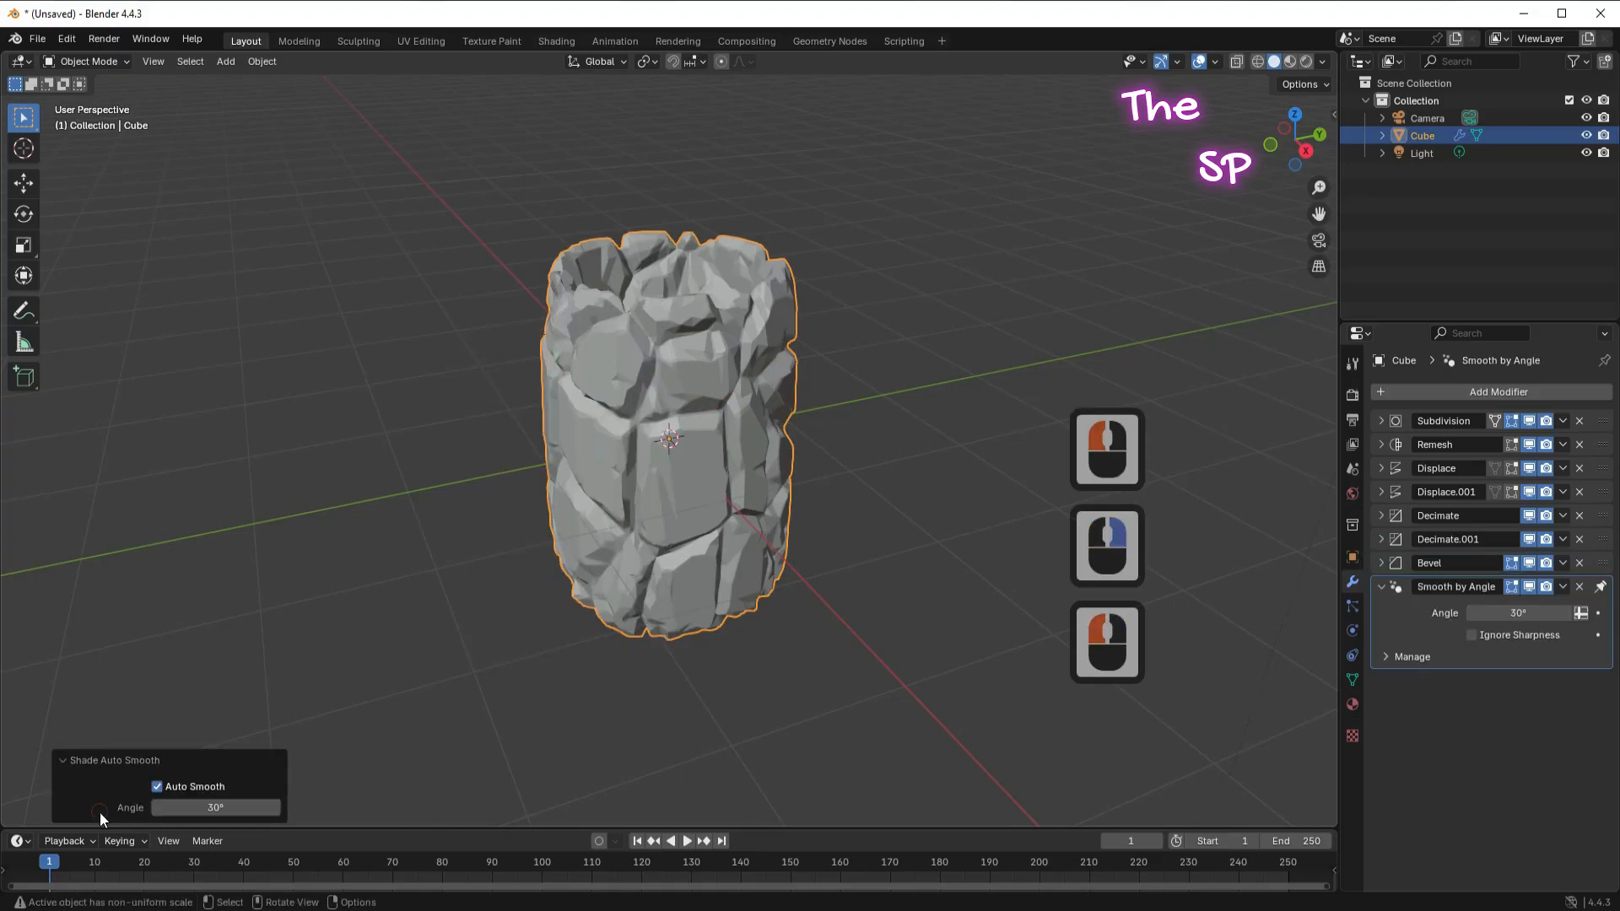
Set the auto smooth angle to 20°, and collapse the Bevel and Smooth by Angle modifiers
left_click(217, 813)
type("20")
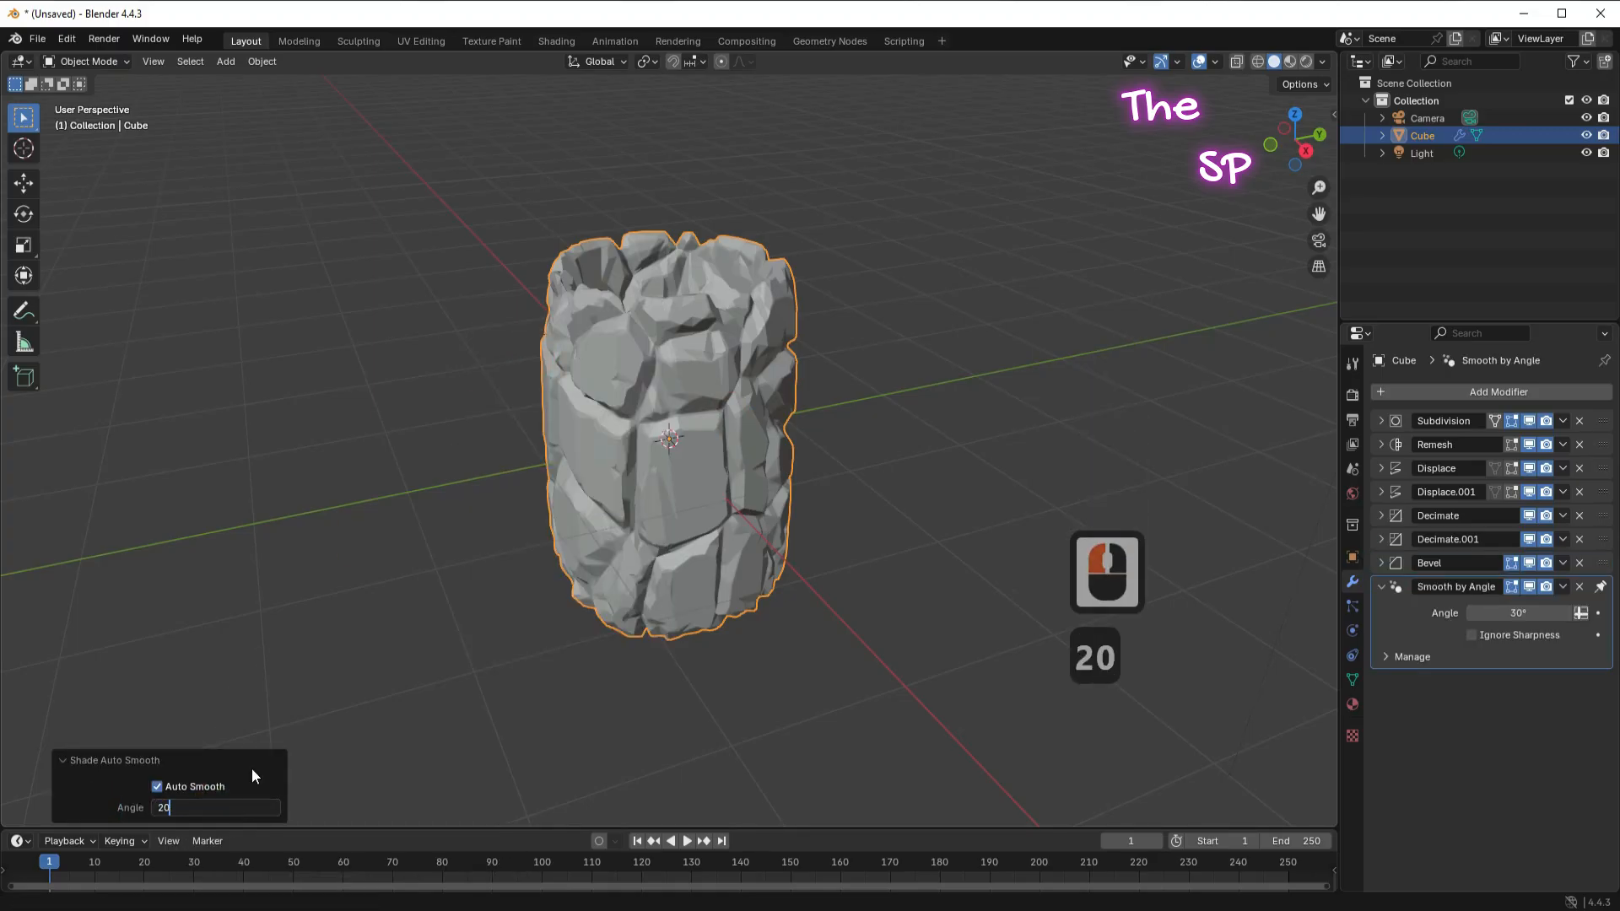
key("Return")
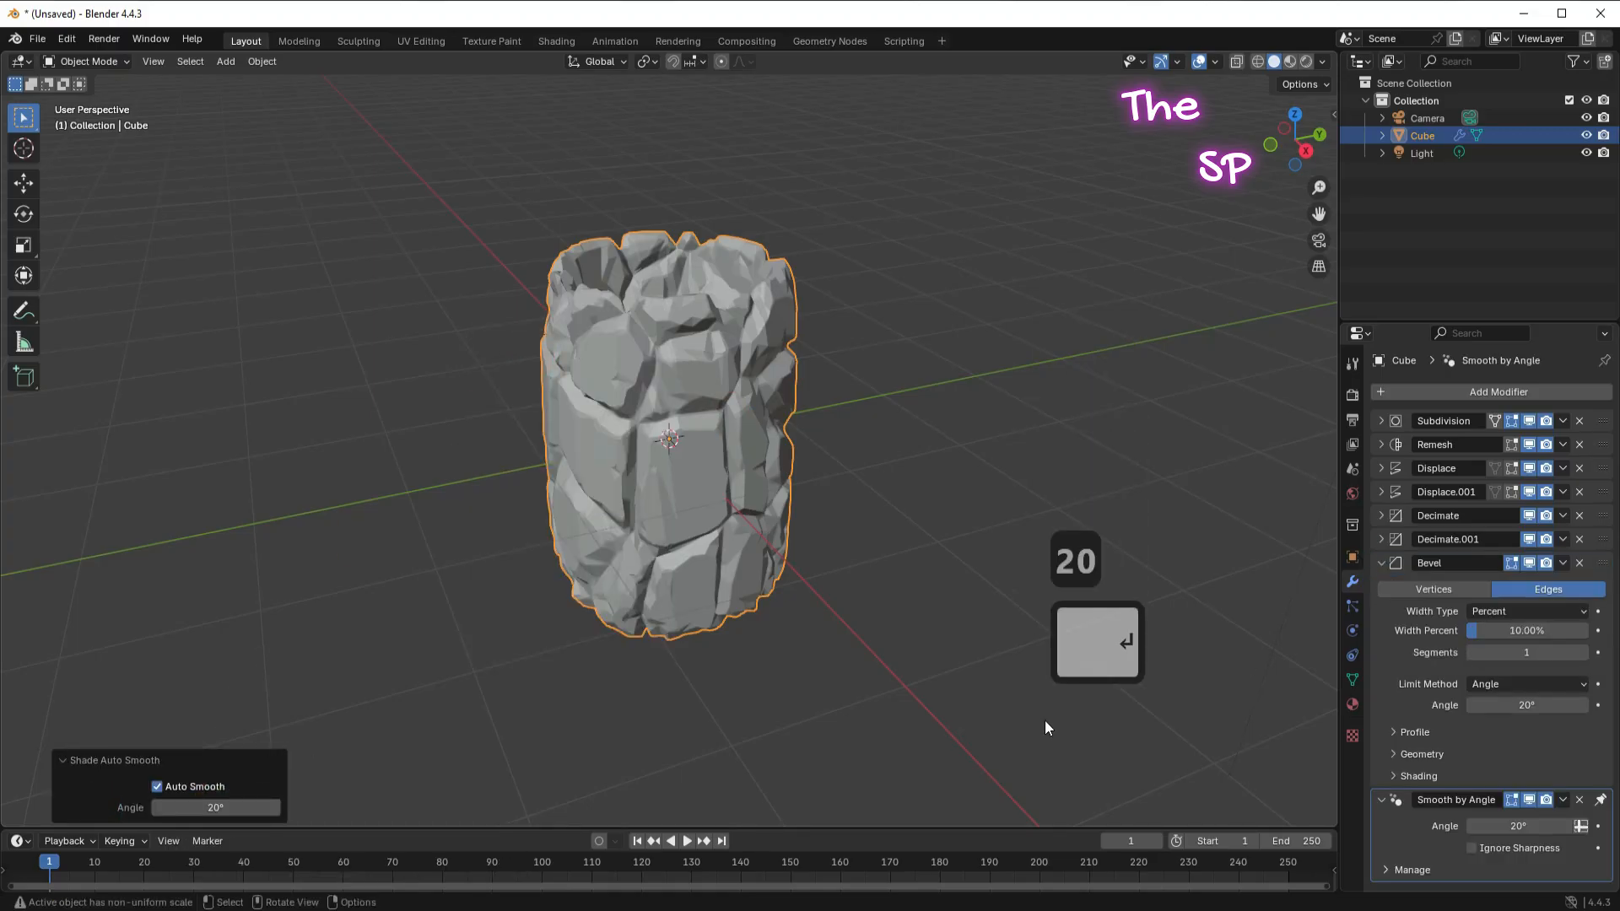
left_click(1350, 581)
left_click(1383, 564)
left_click(1382, 586)
Add a Smooth modifier to the stone object, set its repeat count to 3, and collapse it
left_click(1452, 391)
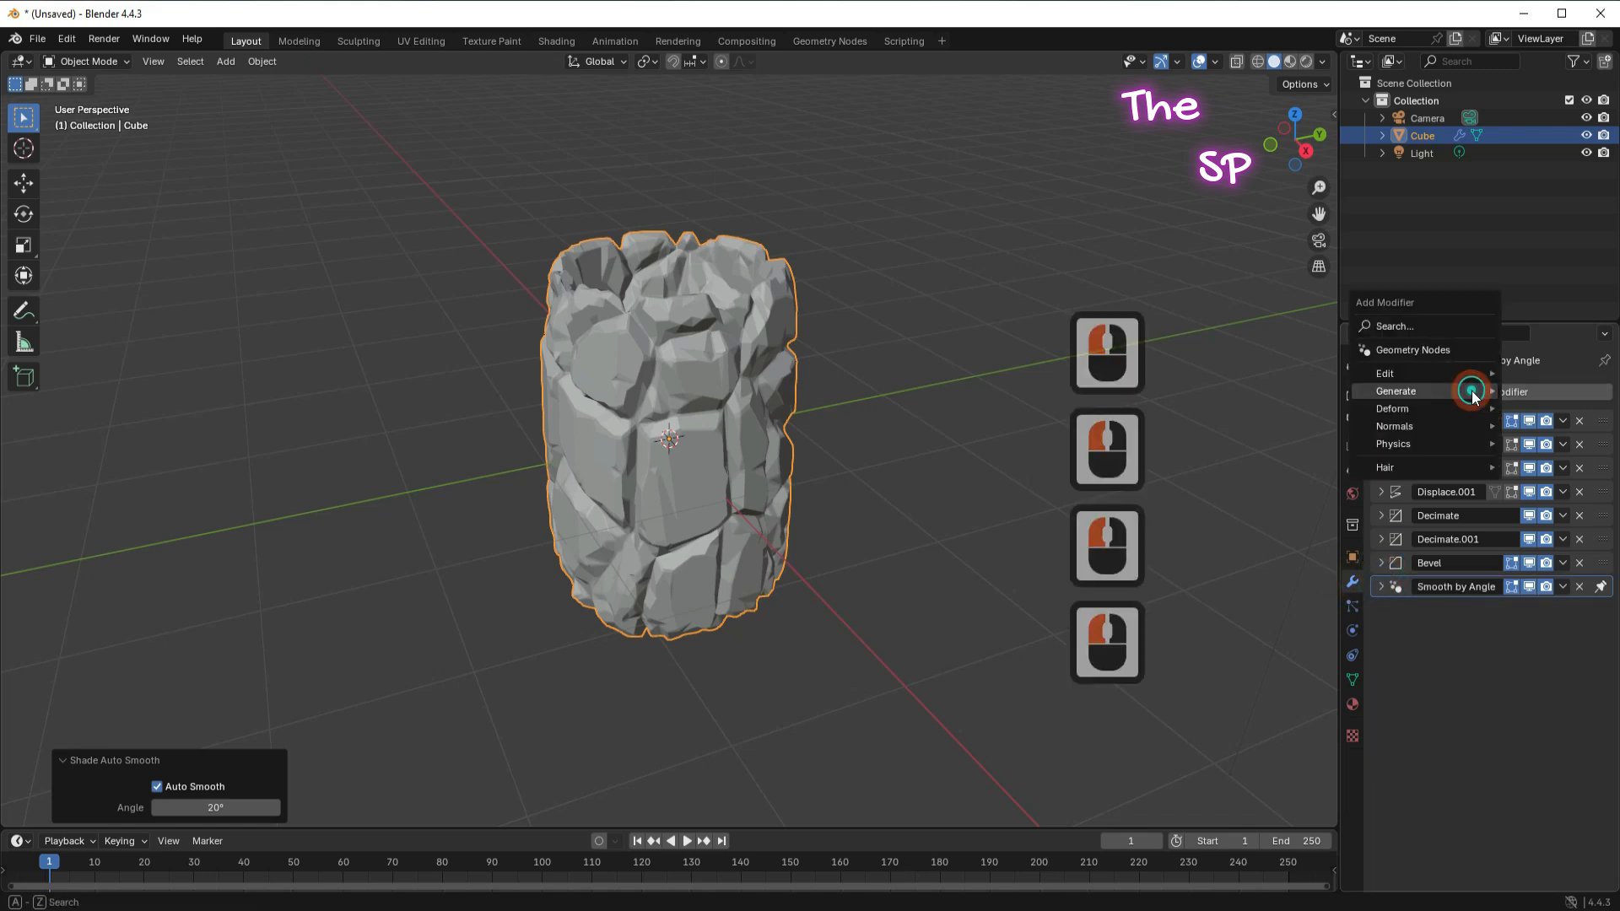
mouse_move(1471, 390)
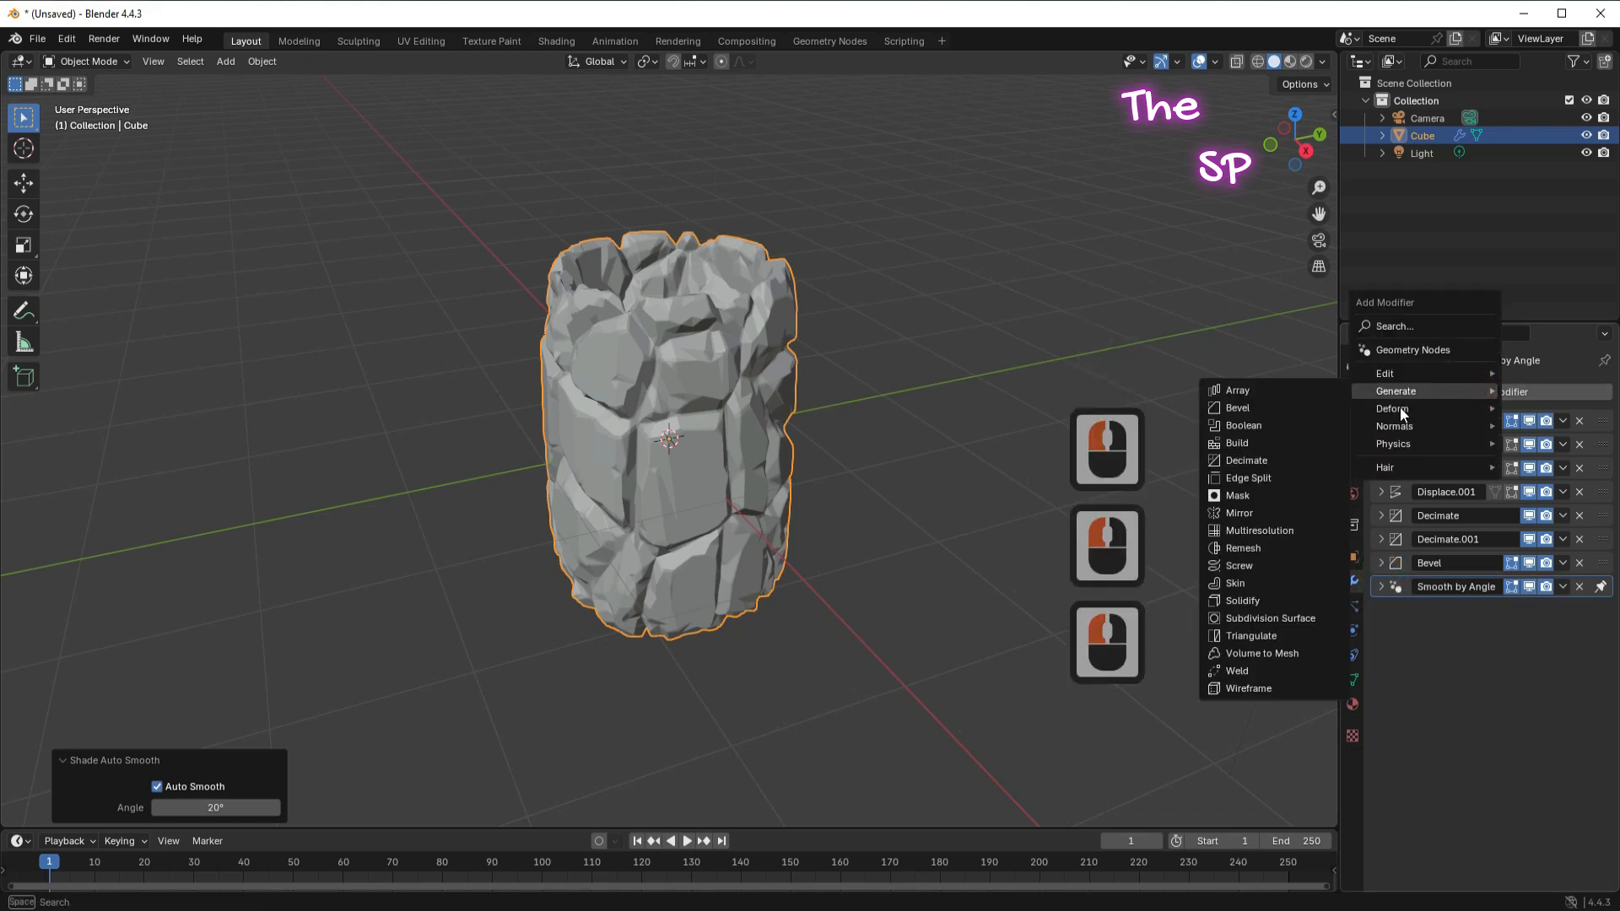
mouse_move(1400, 409)
left_click(1244, 584)
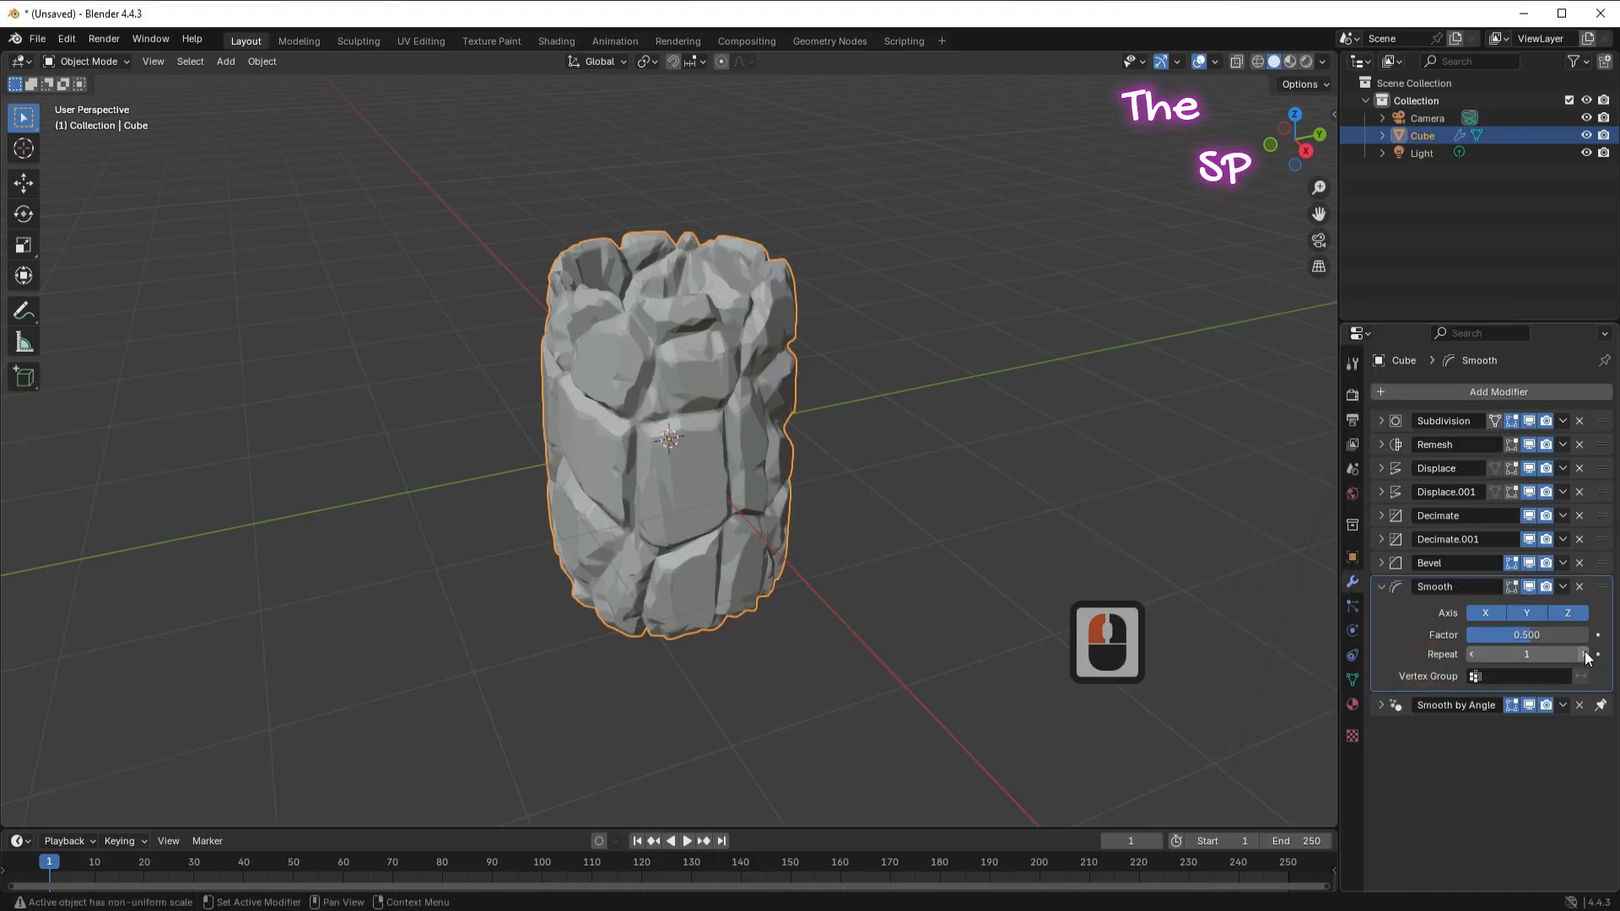
left_click(1587, 655)
left_click(1584, 655)
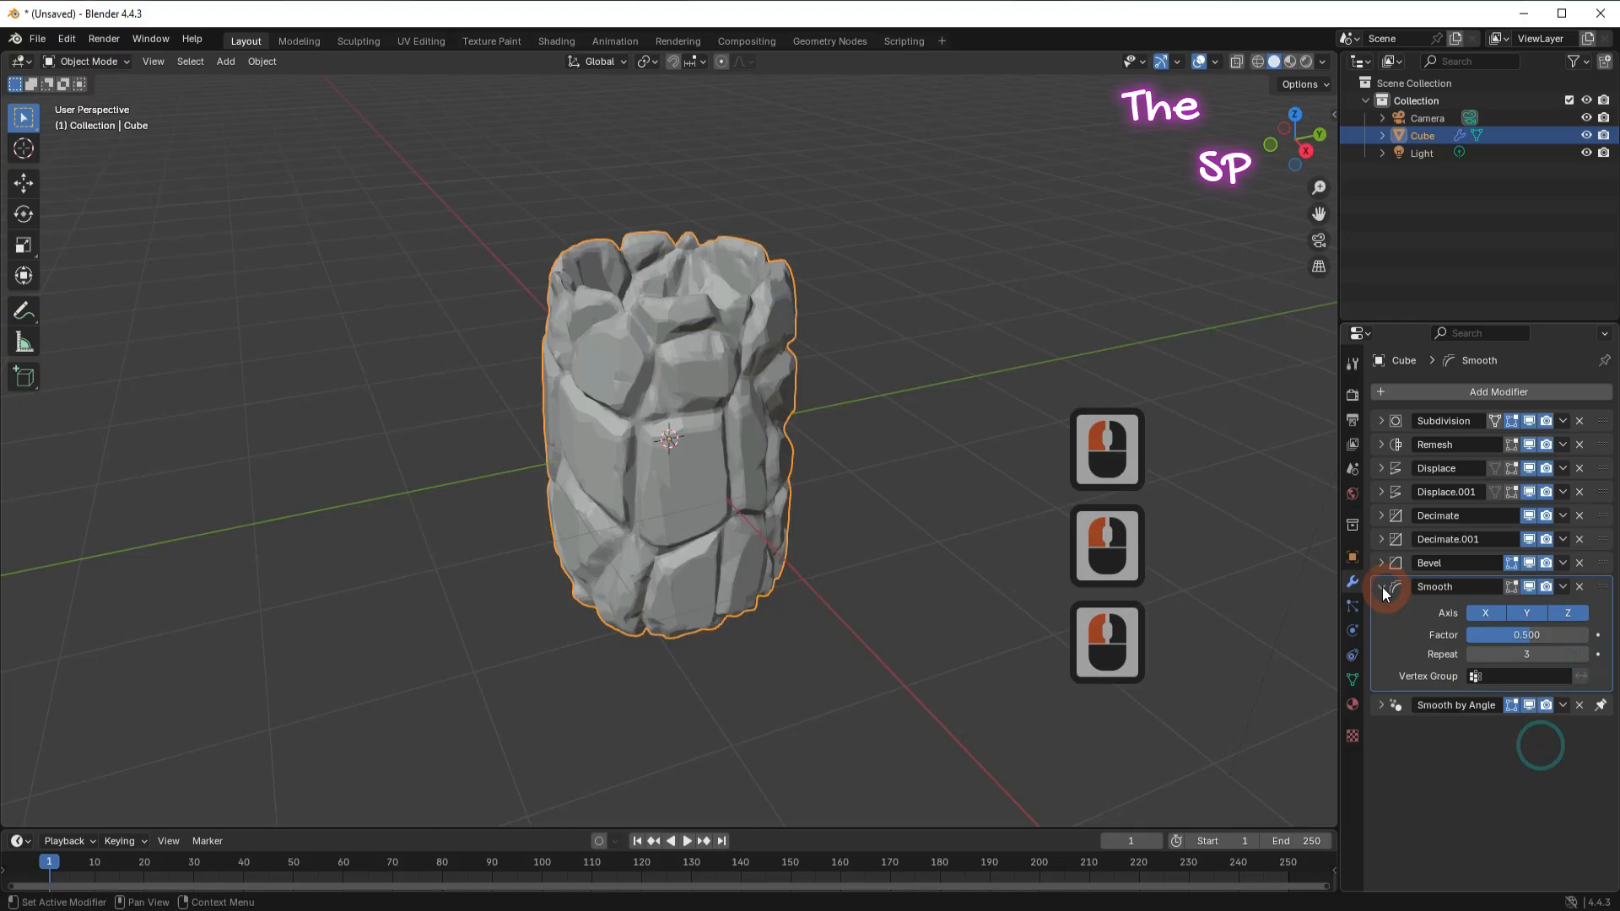
left_click(1381, 589)
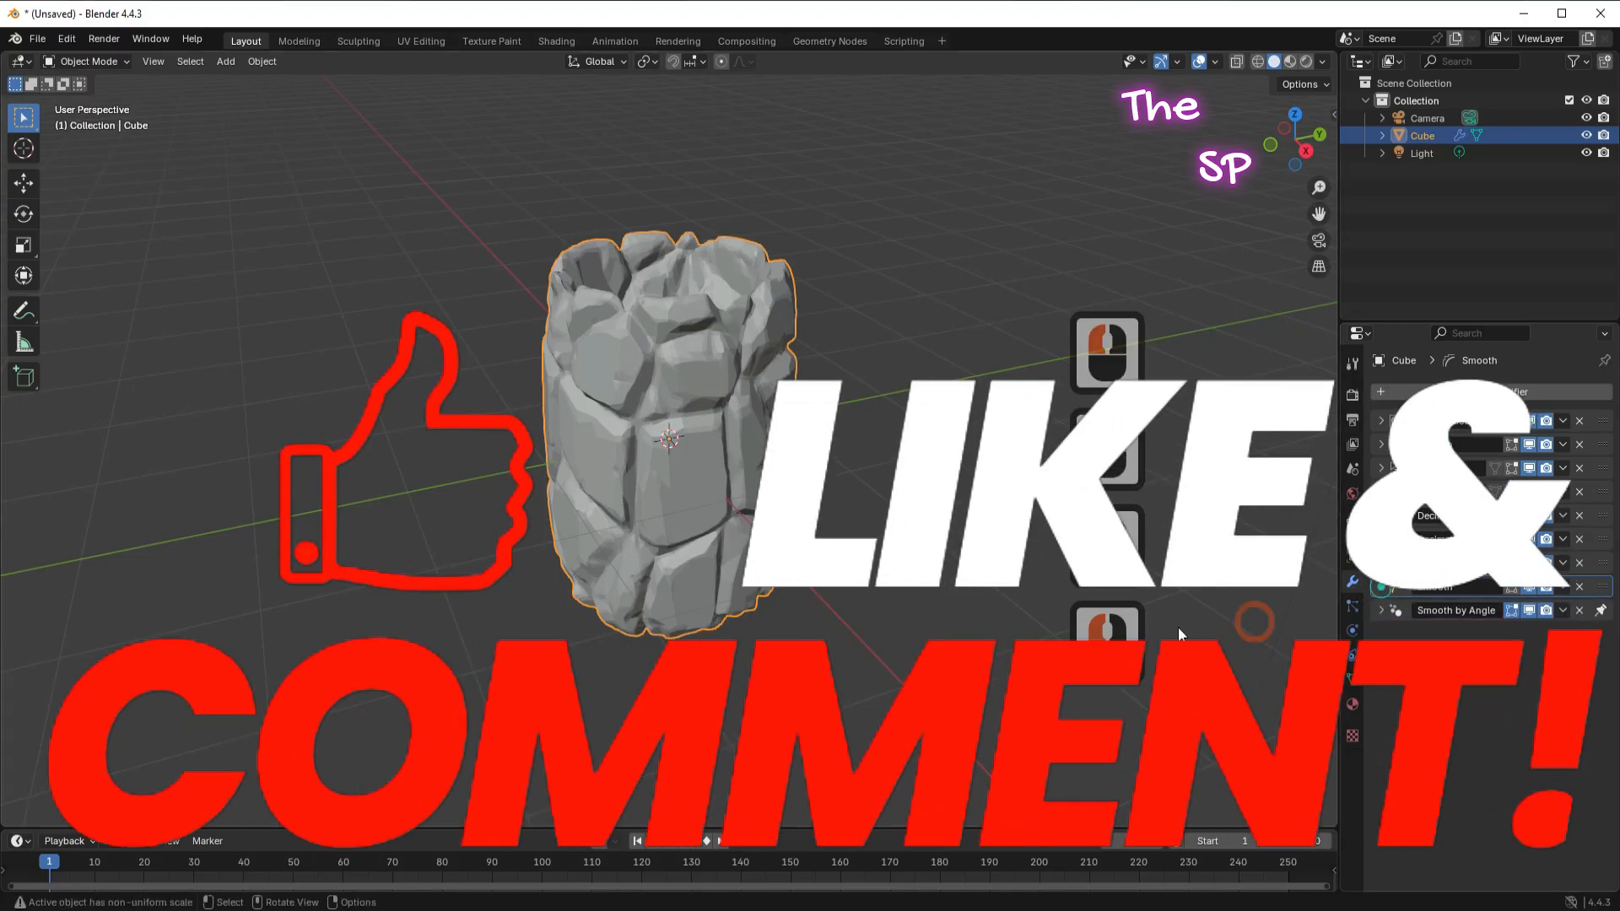
left_click_drag(1304, 140, 1321, 132)
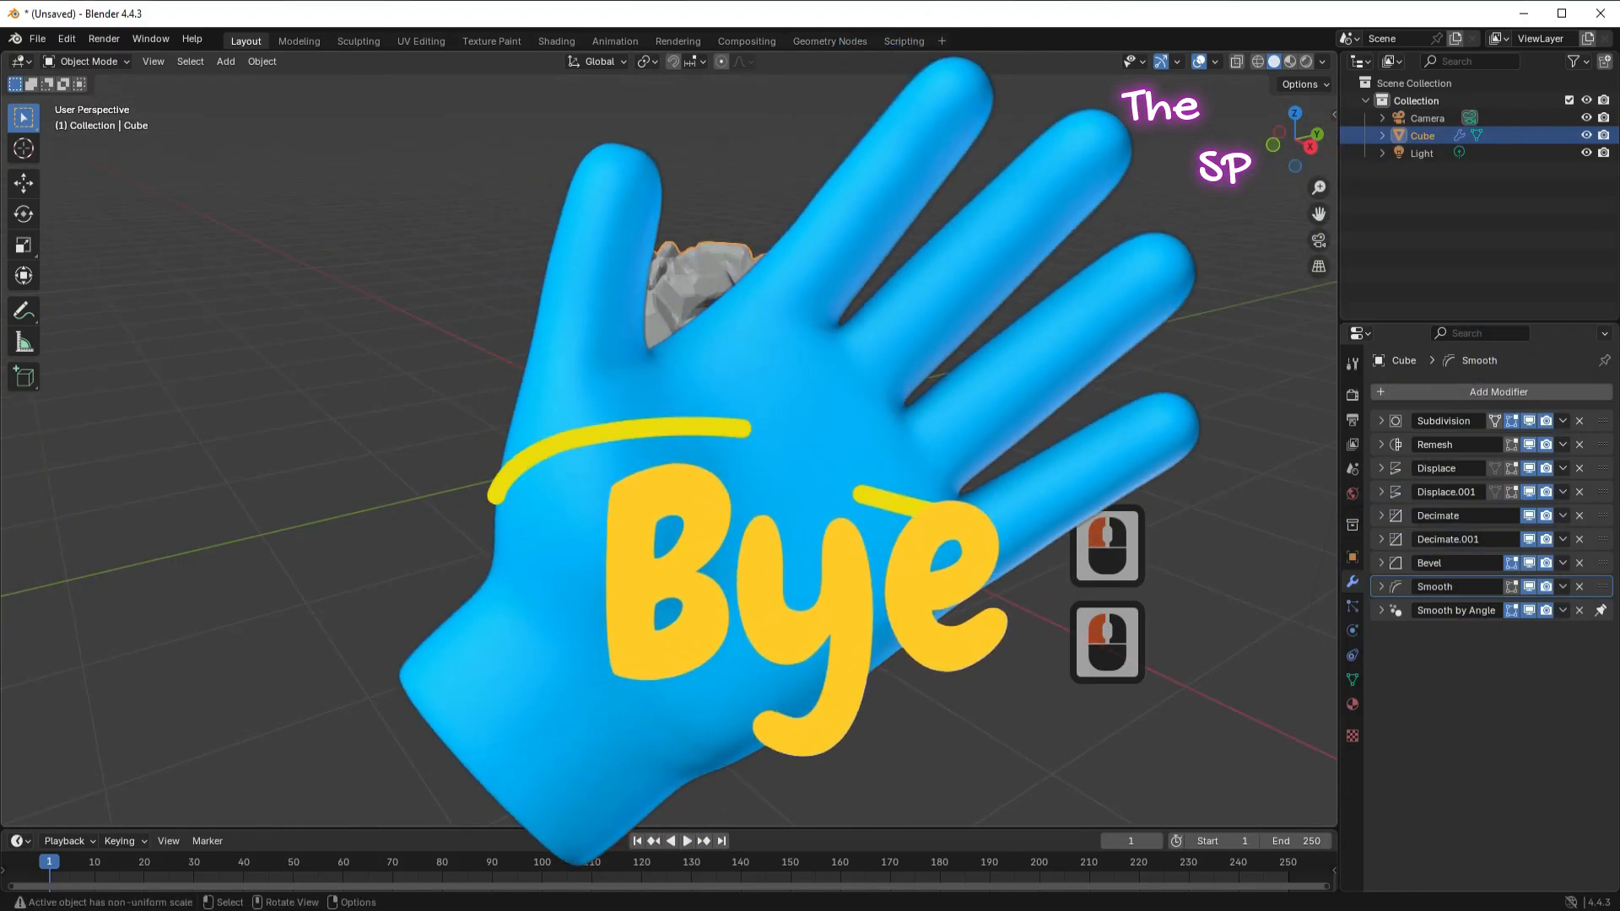